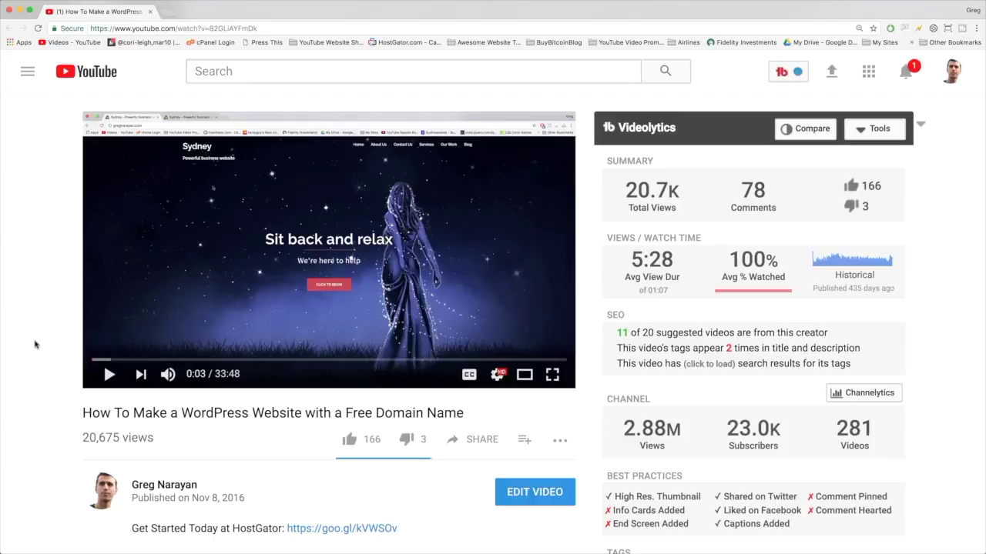
Step: Scroll down the video page to reveal the description with the HostGator sign-up link
{"action": "scroll", "coordinate": [35, 344], "scroll_direction": "down", "scroll_amount": 5}
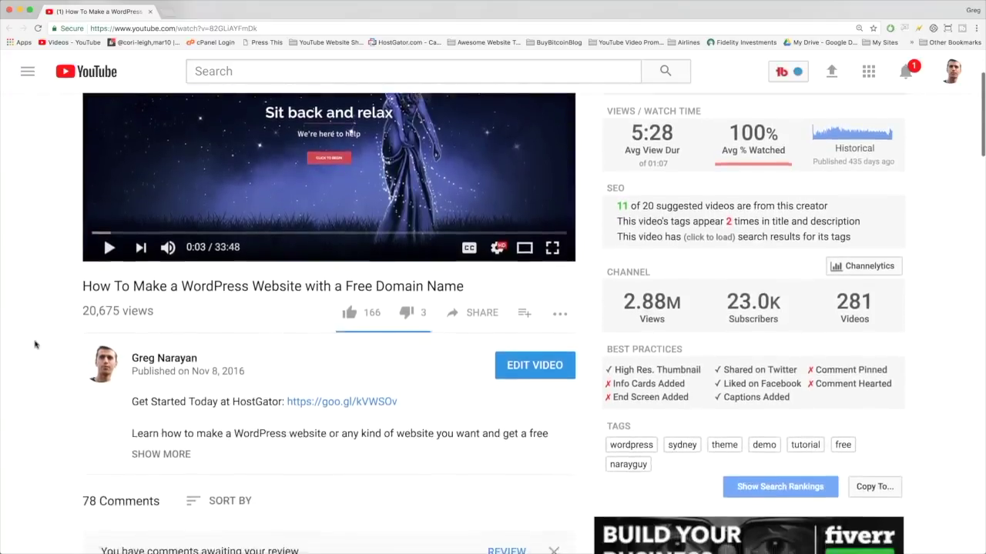
{"action": "scroll", "coordinate": [35, 344], "scroll_direction": "down", "scroll_amount": 2}
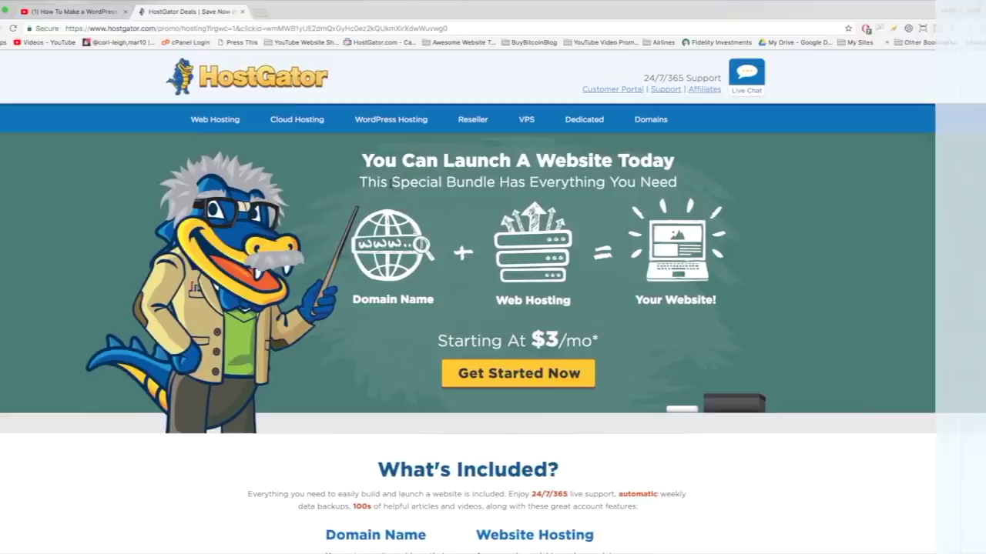
Step: Look over the $3/mo domain-plus-hosting bundle page, then start the order with Get Started Now
{"action": "left_click_drag", "start_coordinate": [391, 182], "coordinate": [499, 182]}
{"action": "left_click", "coordinate": [499, 183]}
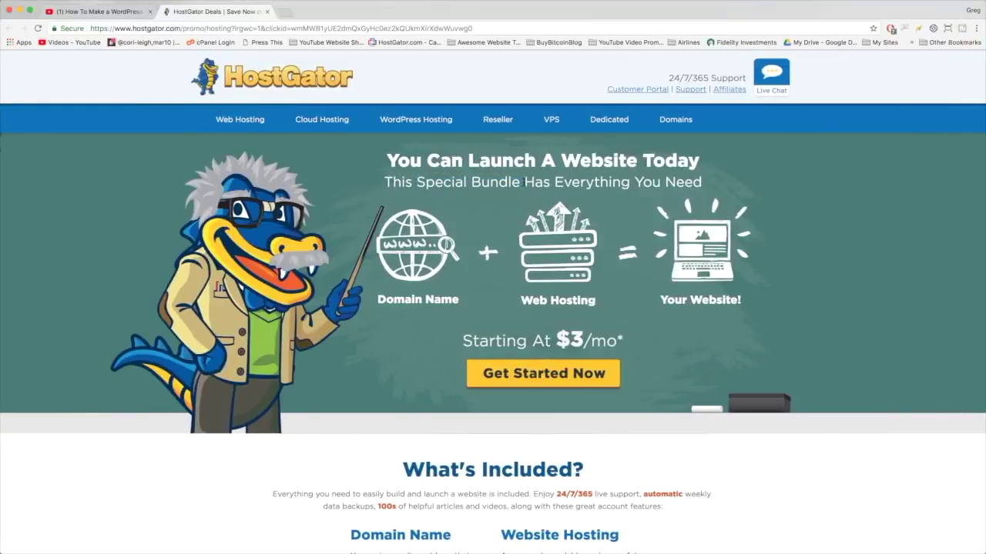
{"action": "scroll", "coordinate": [830, 171], "scroll_direction": "down", "scroll_amount": 5}
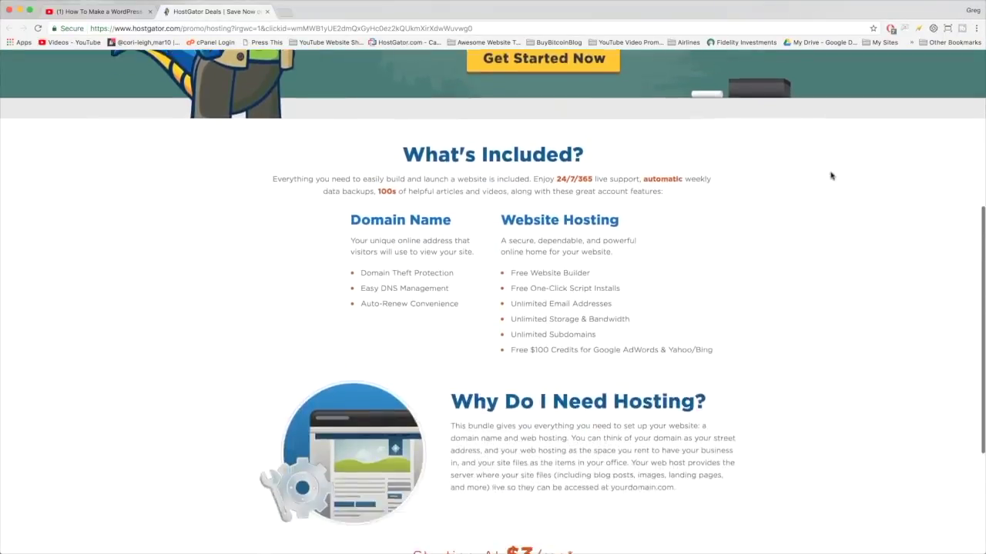
{"action": "scroll", "coordinate": [830, 176], "scroll_direction": "down", "scroll_amount": 4}
{"action": "scroll", "coordinate": [814, 361], "scroll_direction": "up", "scroll_amount": 8}
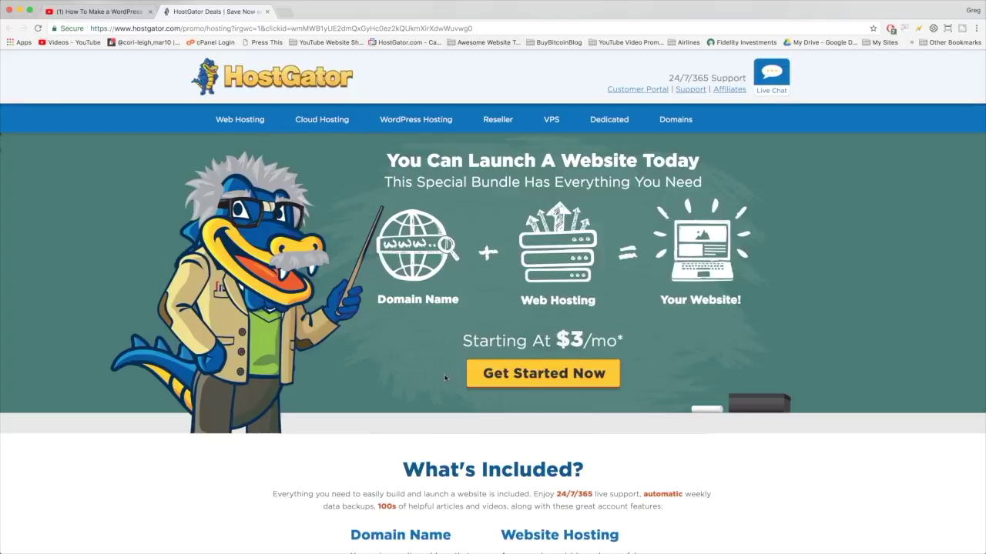
{"action": "left_click", "coordinate": [611, 373]}
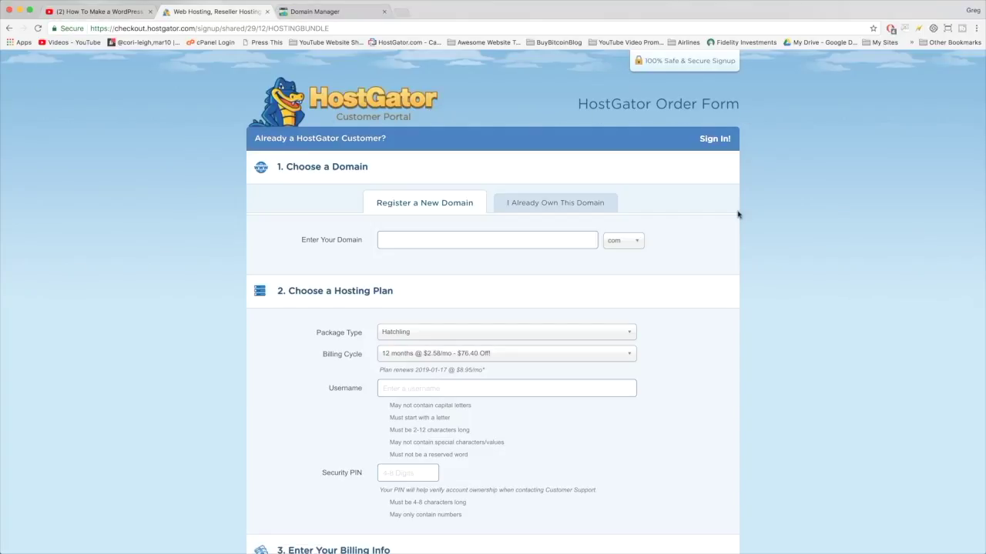
Step: Scroll the order form down to Review Order Details and the $31.00 total, then back to the top
{"action": "scroll", "coordinate": [737, 213], "scroll_direction": "down", "scroll_amount": 1}
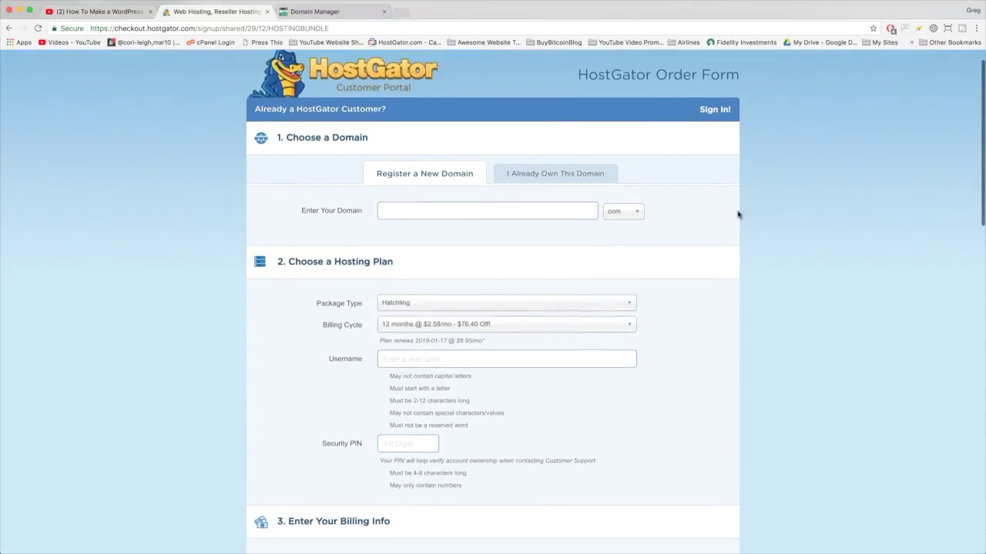
{"action": "scroll", "coordinate": [737, 214], "scroll_direction": "up", "scroll_amount": 1}
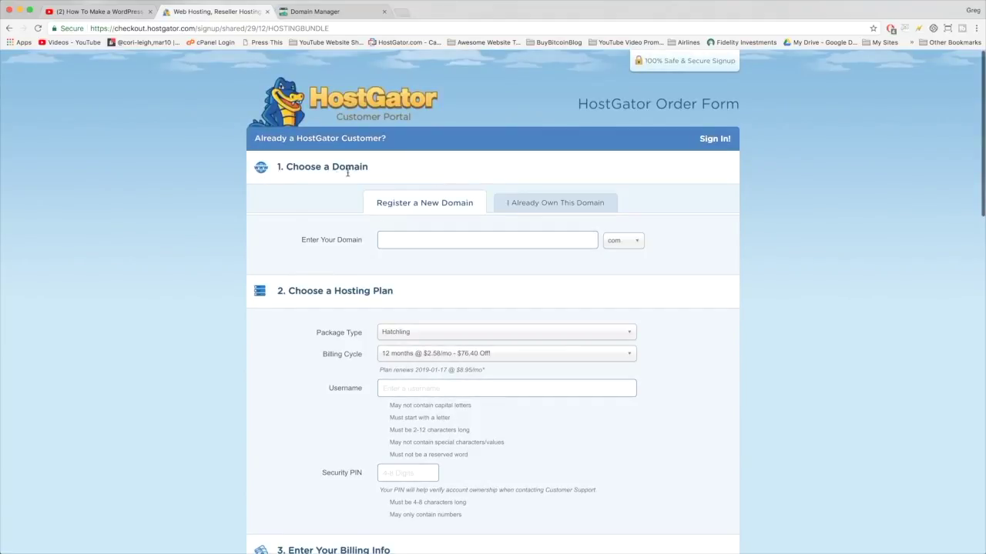
{"action": "scroll", "coordinate": [370, 173], "scroll_direction": "down", "scroll_amount": 1}
{"action": "scroll", "coordinate": [371, 172], "scroll_direction": "down", "scroll_amount": 12}
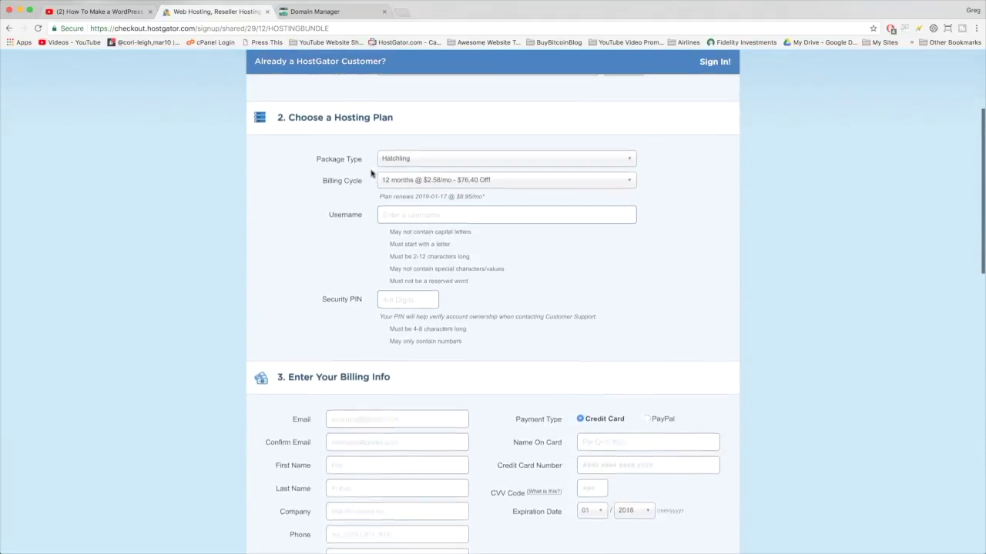
{"action": "scroll", "coordinate": [370, 172], "scroll_direction": "down", "scroll_amount": 5}
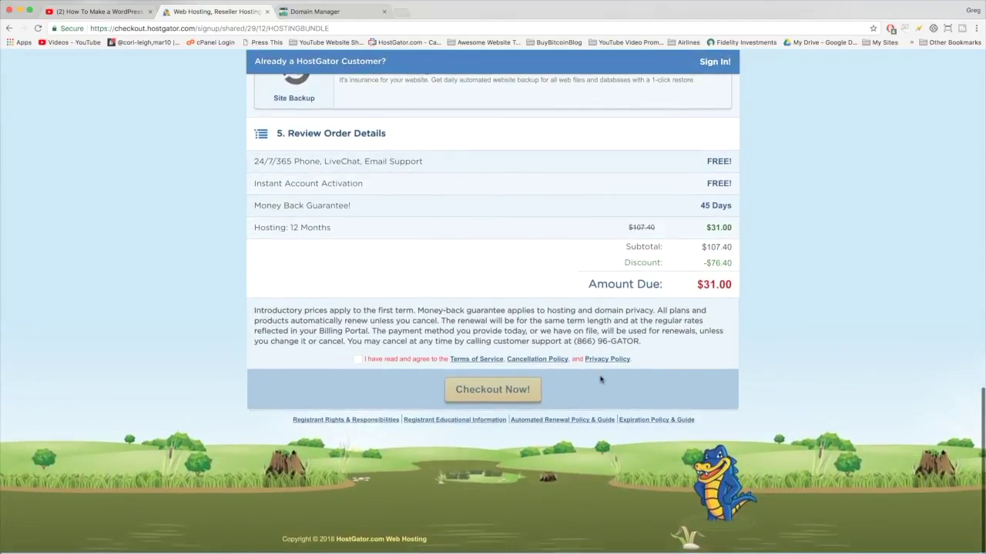
{"action": "scroll", "coordinate": [600, 378], "scroll_direction": "up", "scroll_amount": 20}
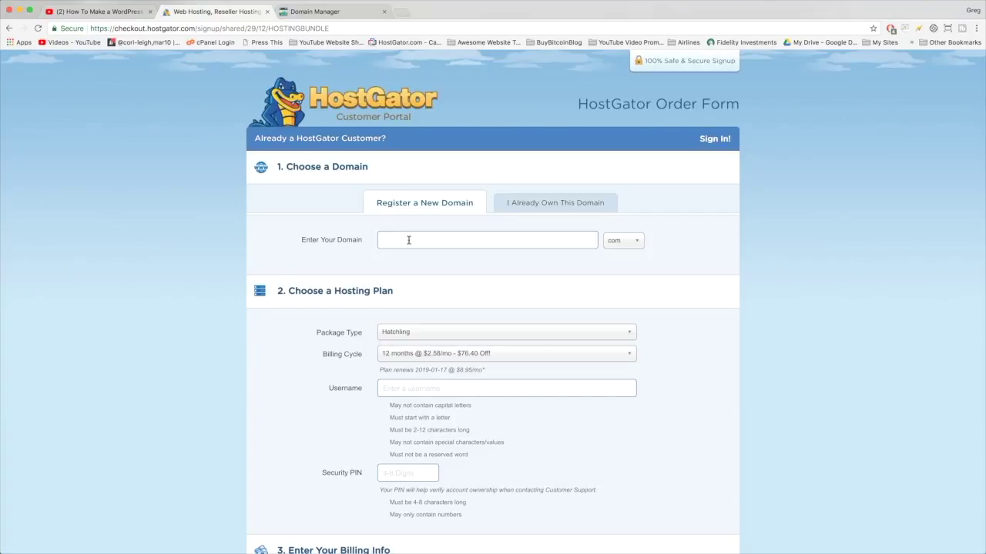
Step: Search for the user's name as a .com domain and review the availability results
{"action": "left_click", "coordinate": [409, 241]}
{"action": "type", "text": "gregnarayan"}
{"action": "key", "text": "Tab"}
{"action": "type", "text": "co"}
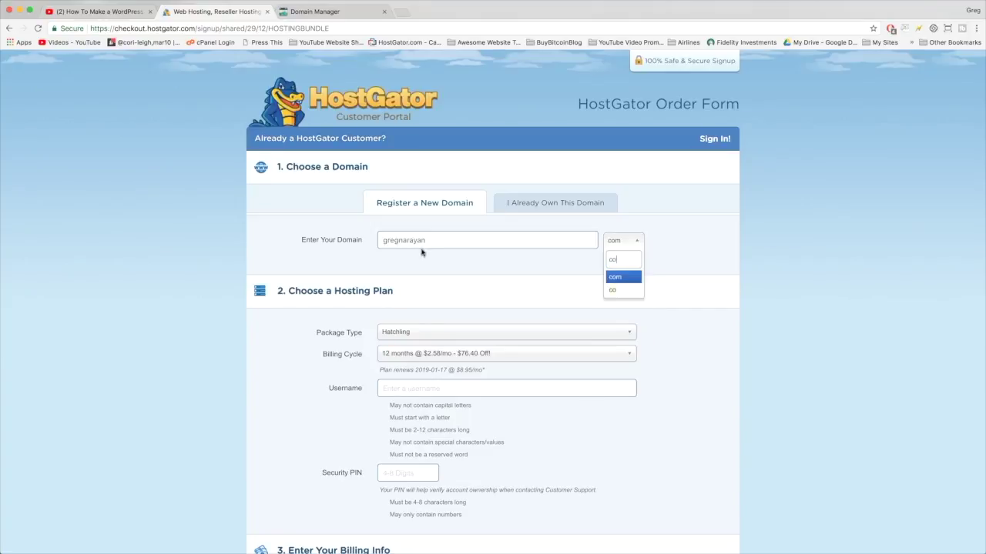
{"action": "key", "text": "Down"}
{"action": "key", "text": "Up"}
{"action": "key", "text": "Return"}
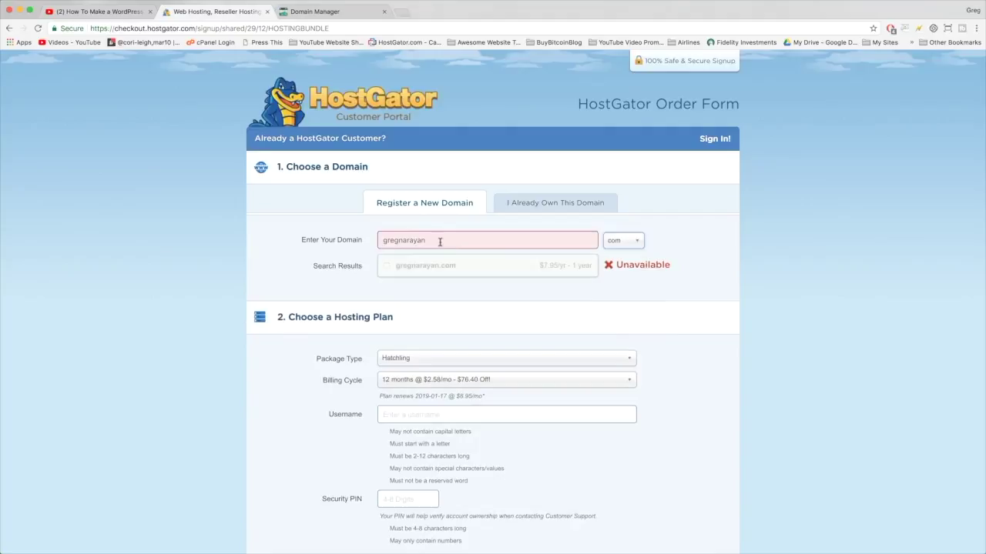
{"action": "left_click", "coordinate": [440, 241]}
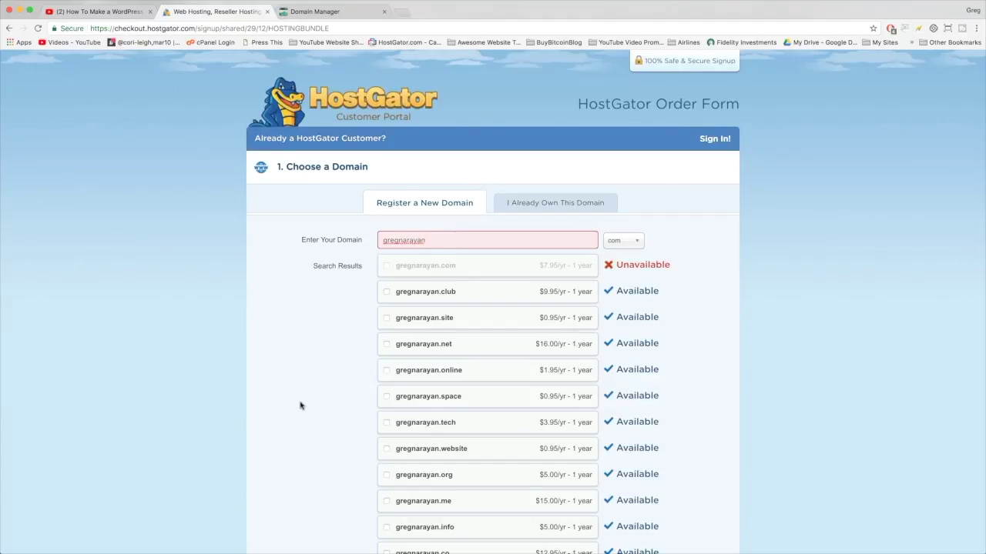
{"action": "scroll", "coordinate": [300, 406], "scroll_direction": "down", "scroll_amount": 5}
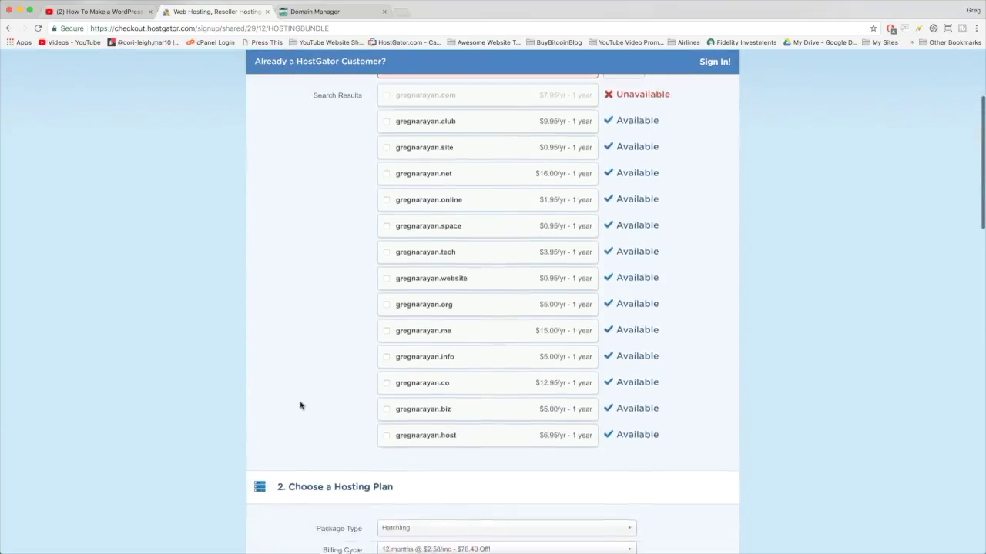
{"action": "scroll", "coordinate": [300, 406], "scroll_direction": "up", "scroll_amount": 5}
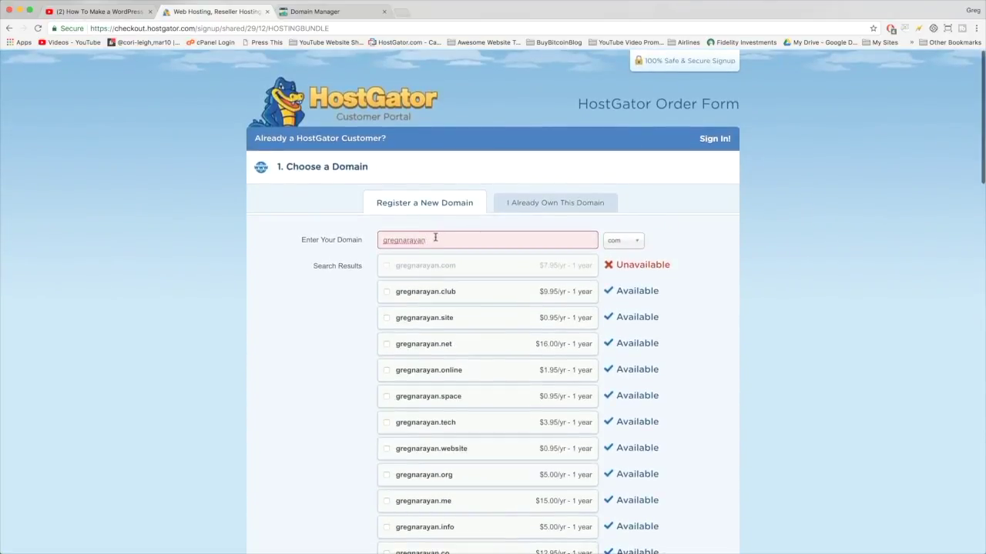
Step: Browse the domain extension list to compare the other available extensions
{"action": "left_click", "coordinate": [627, 241]}
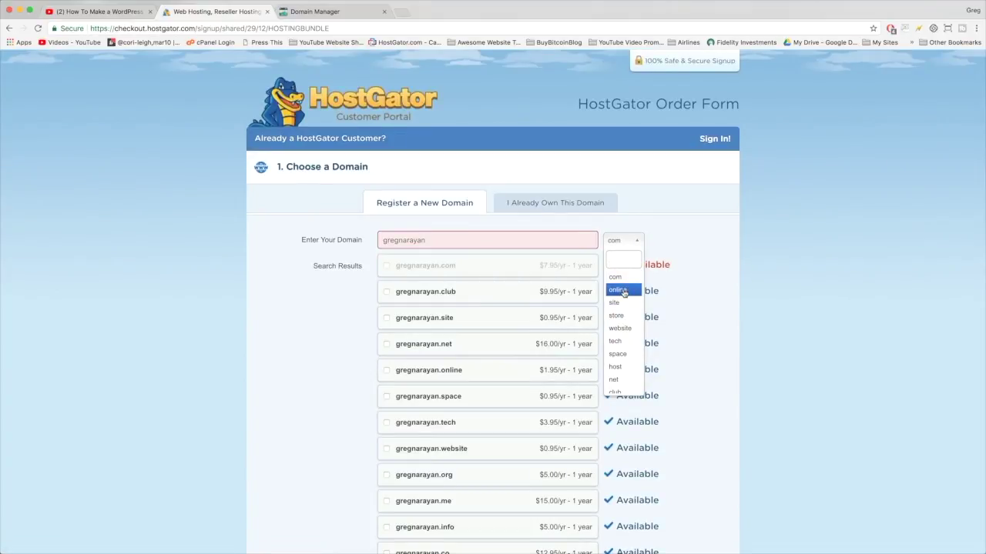
{"action": "scroll", "coordinate": [624, 308], "scroll_direction": "down", "scroll_amount": 3}
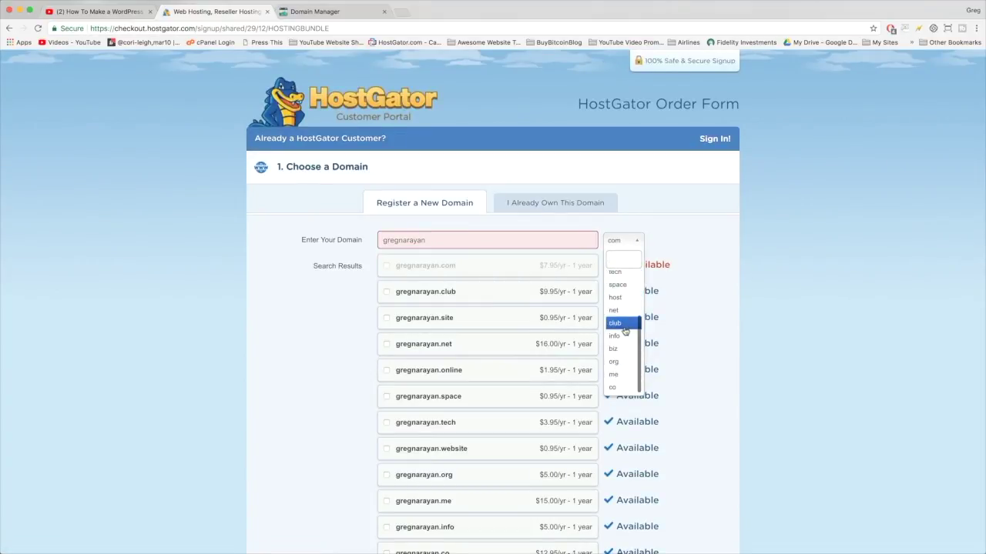
{"action": "scroll", "coordinate": [624, 357], "scroll_direction": "up", "scroll_amount": 3}
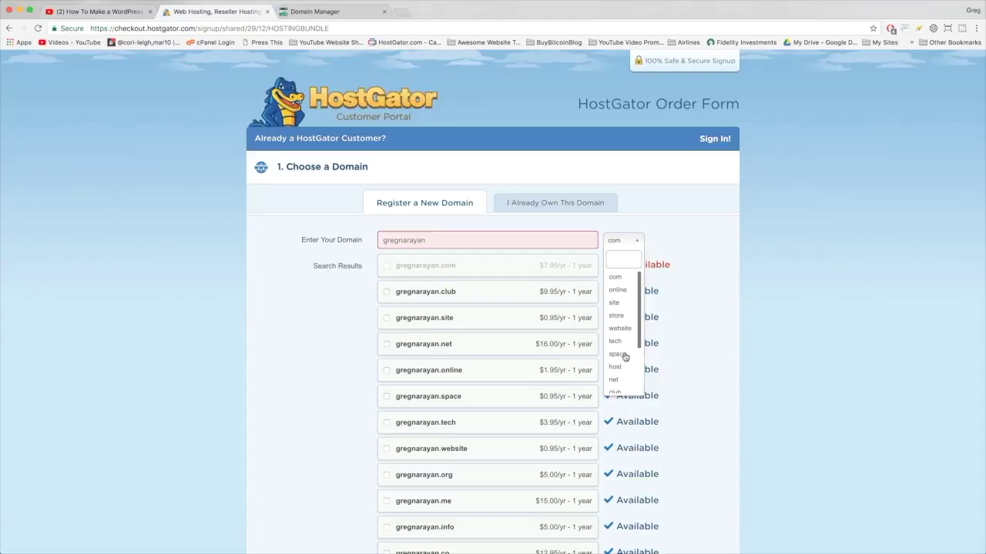
{"action": "scroll", "coordinate": [620, 339], "scroll_direction": "down", "scroll_amount": 3}
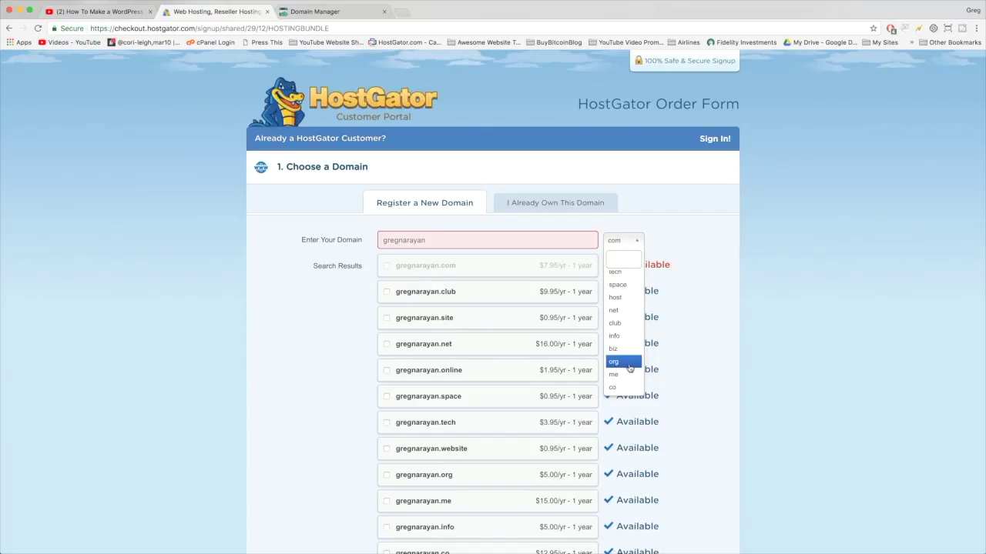
{"action": "scroll", "coordinate": [620, 285], "scroll_direction": "up", "scroll_amount": 1}
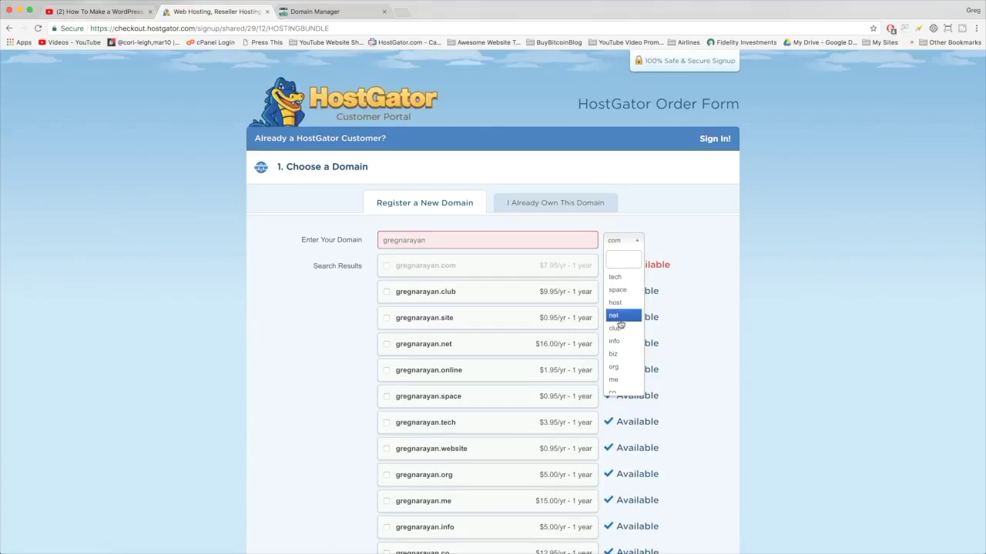
{"action": "left_click", "coordinate": [614, 245]}
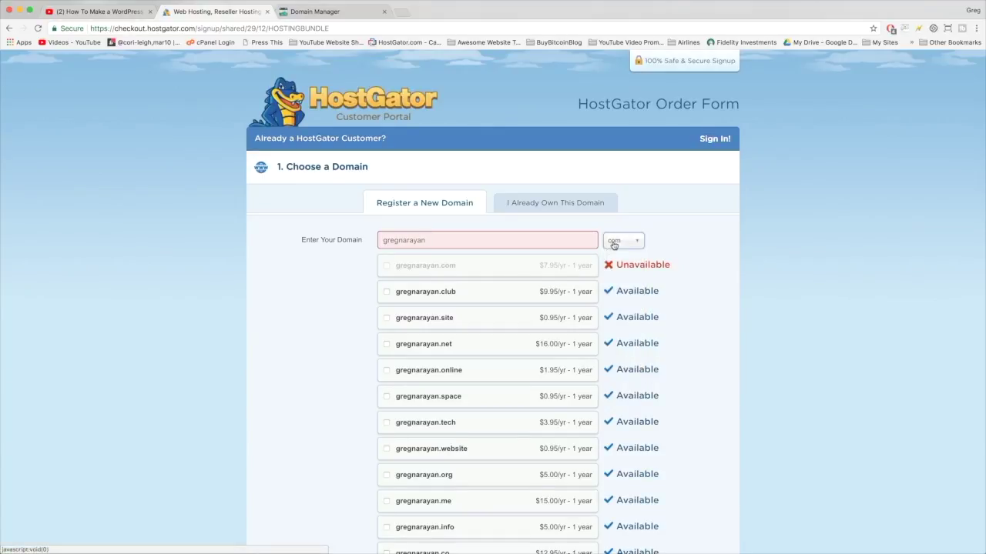
{"action": "left_click", "coordinate": [614, 244]}
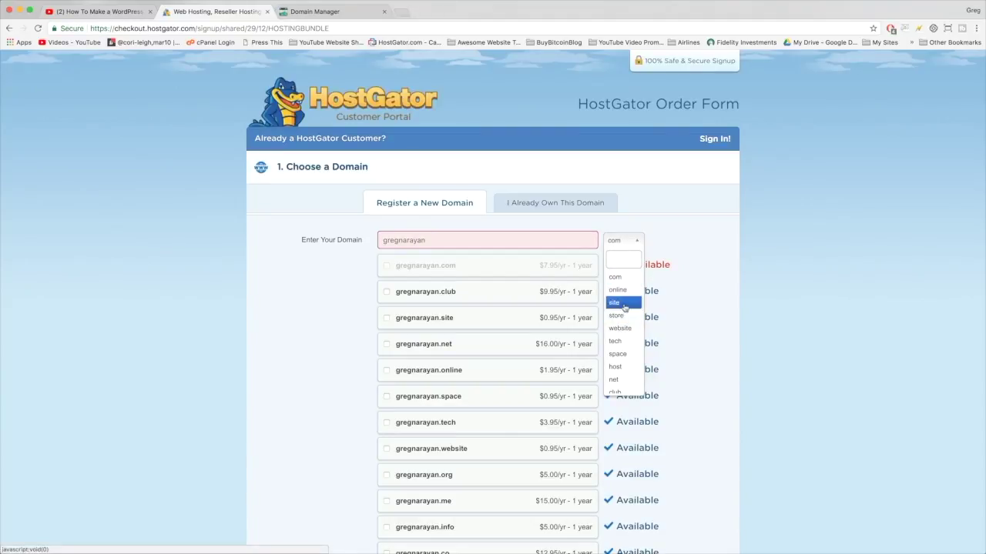
{"action": "scroll", "coordinate": [618, 353], "scroll_direction": "down", "scroll_amount": 3}
{"action": "scroll", "coordinate": [618, 351], "scroll_direction": "up", "scroll_amount": 5}
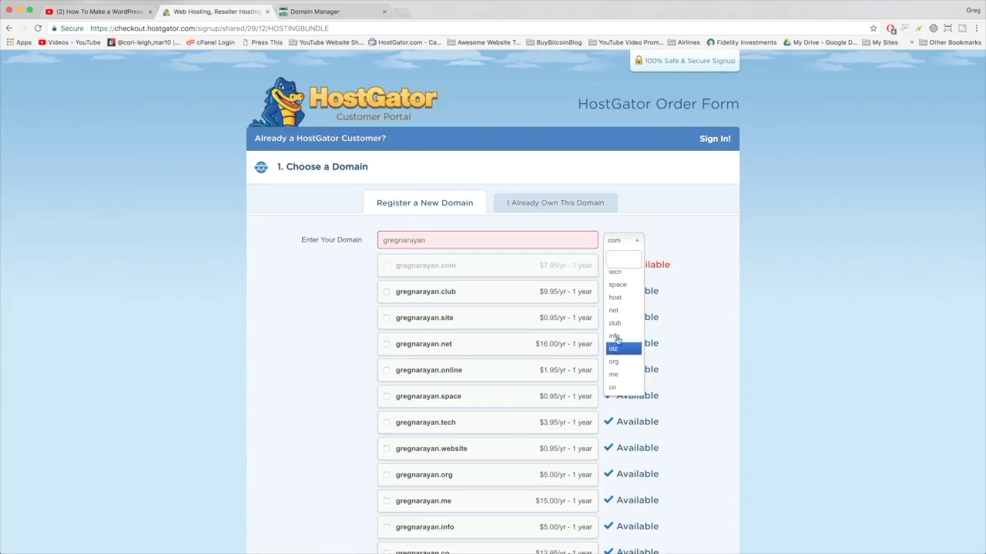
Step: Switch the extension to .store and back to .com, then try appending 'tuto', 'musi' and 'nfashion' to the name
{"action": "left_click", "coordinate": [616, 316]}
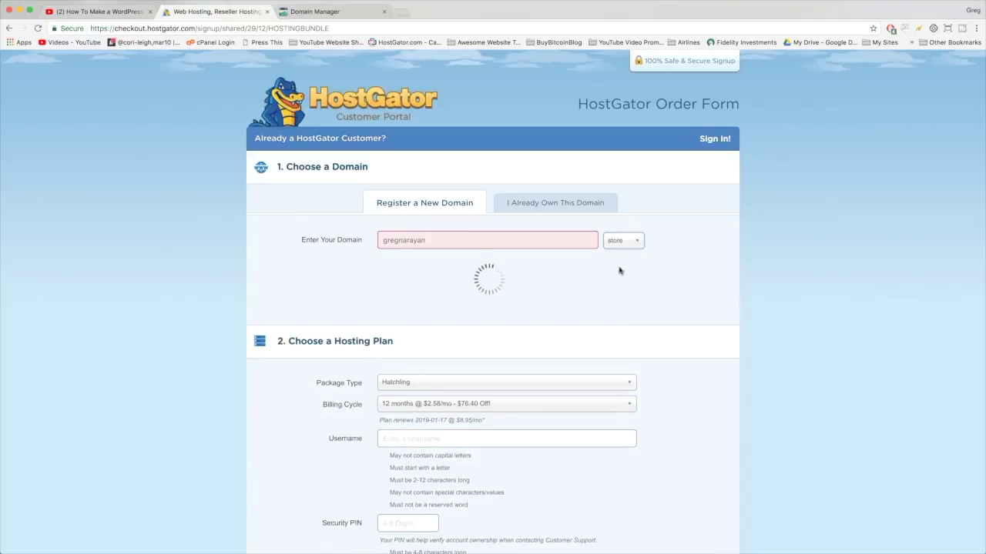
{"action": "left_click", "coordinate": [620, 241]}
{"action": "left_click", "coordinate": [621, 277]}
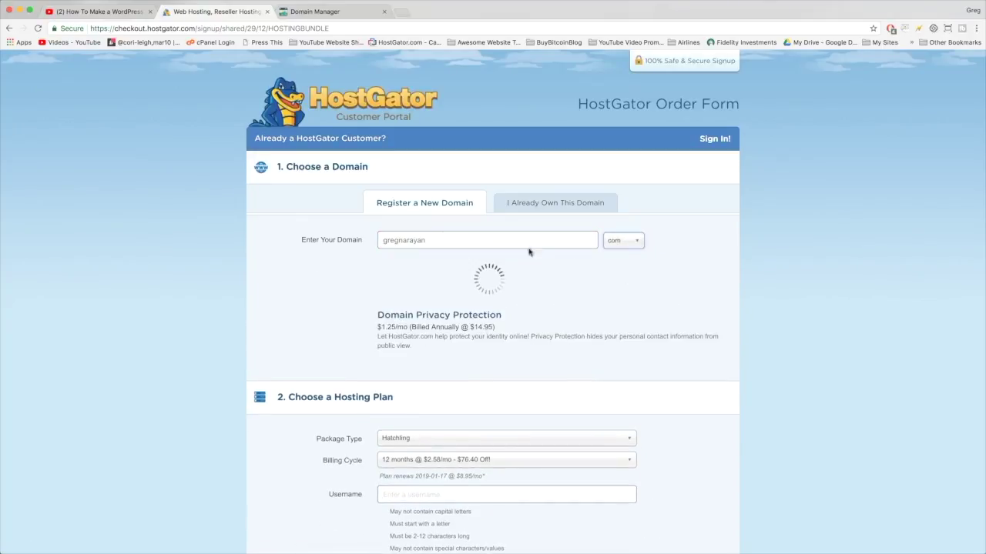
{"action": "left_click", "coordinate": [480, 241]}
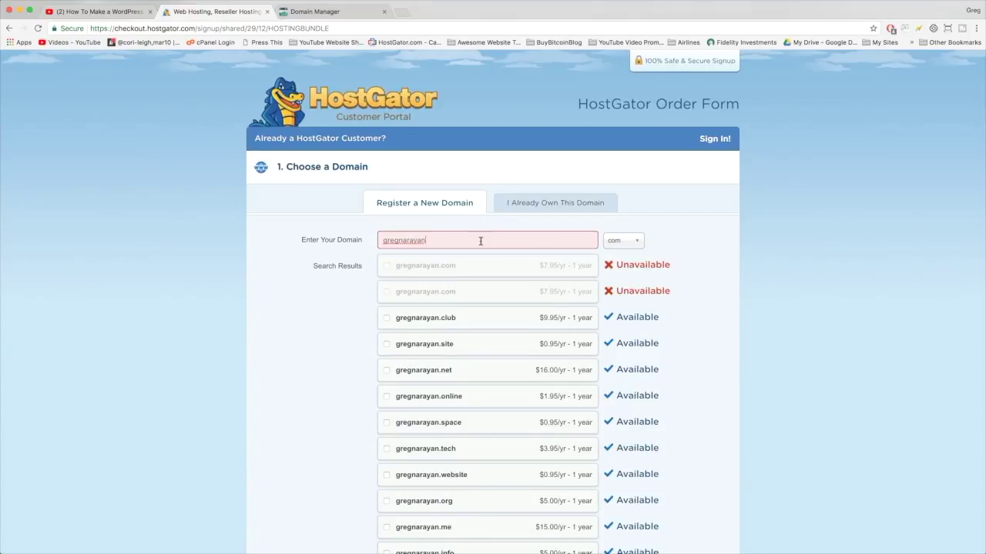
{"action": "type", "text": "tutorials"}
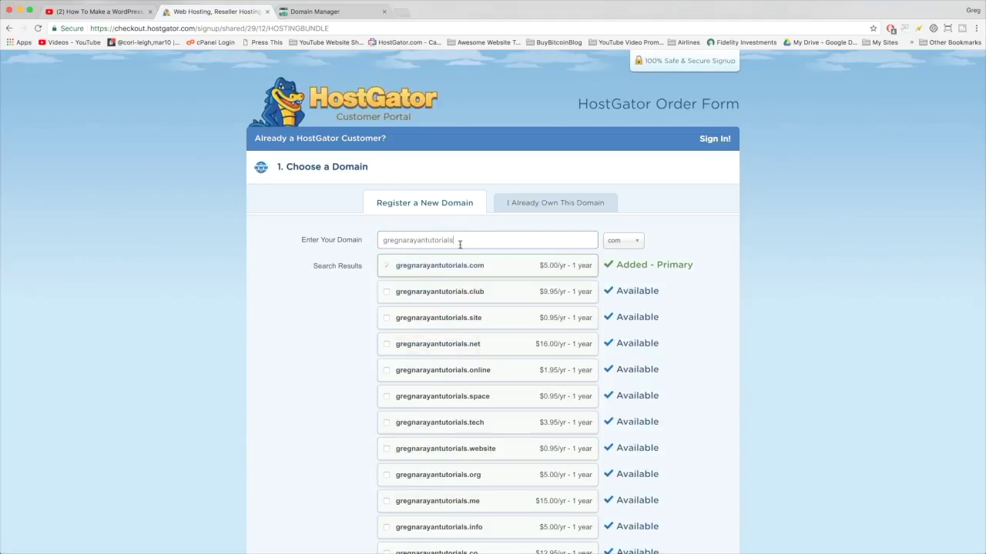
{"action": "key", "text": "BackSpace"}
{"action": "key", "text": "BackSpace"}
{"action": "key", "text": "BackSpace"}
{"action": "type", "text": "musi"}
{"action": "key", "text": "BackSpace"}
{"action": "key", "text": "BackSpace"}
{"action": "key", "text": "BackSpace"}
{"action": "type", "text": "nfashion"}
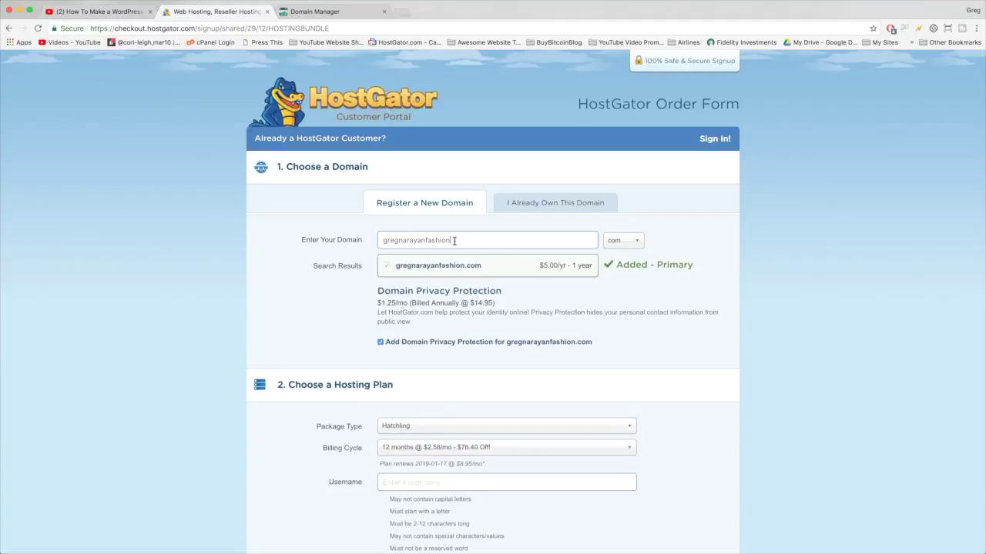
Step: Select and delete the domain text until the search field is empty
{"action": "left_click_drag", "start_coordinate": [454, 240], "coordinate": [426, 242]}
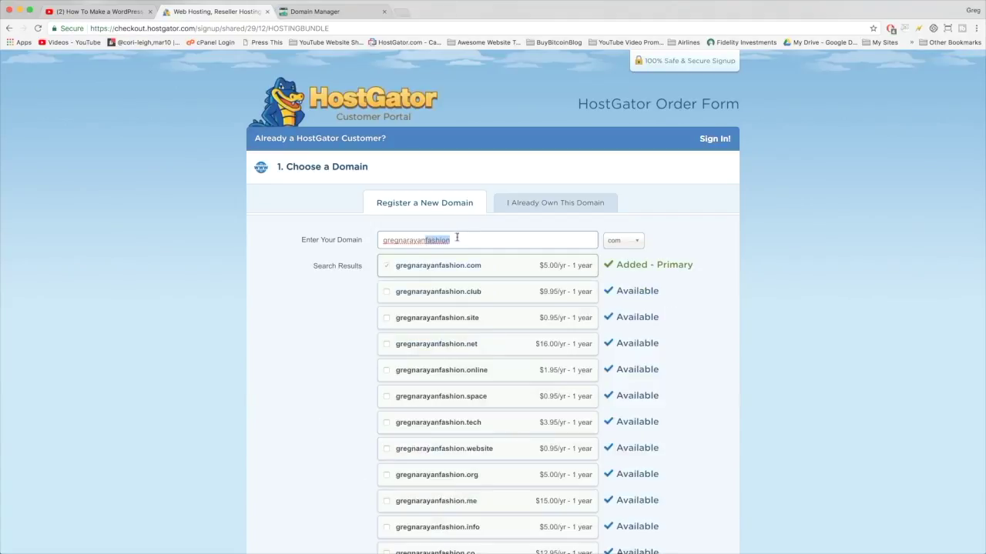
{"action": "left_click", "coordinate": [402, 240]}
{"action": "left_click_drag", "start_coordinate": [426, 241], "coordinate": [457, 242]}
{"action": "left_click", "coordinate": [457, 242]}
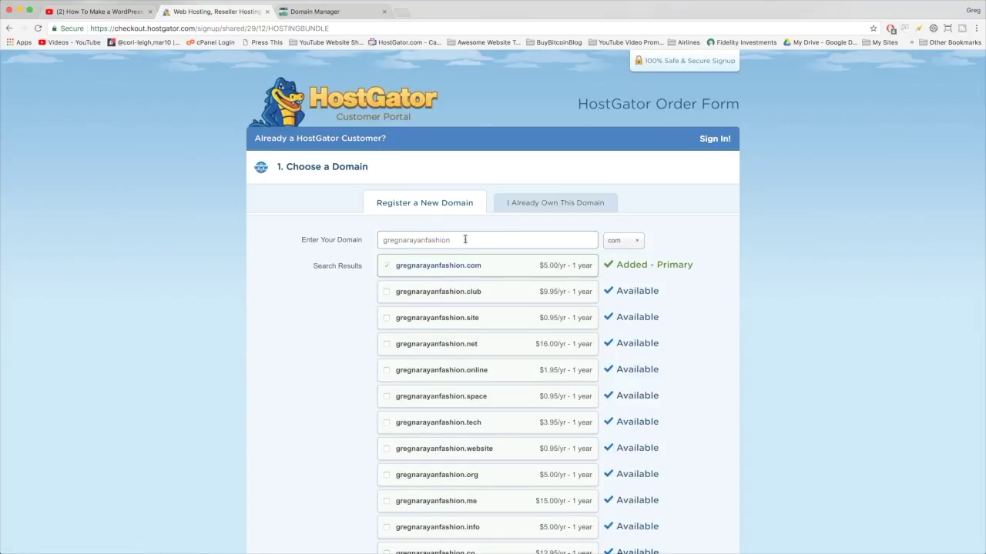
{"action": "key", "text": "BackSpace"}
{"action": "key", "text": "BackSpace"}
{"action": "key", "text": "BackSpace"}
{"action": "double_click", "coordinate": [395, 241]}
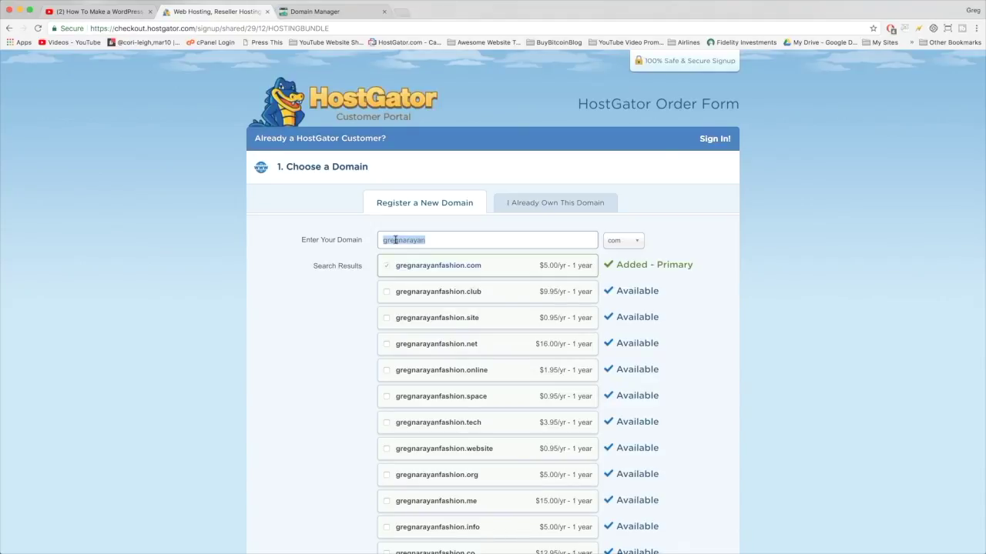
{"action": "key", "text": "BackSpace"}
Step: Search for laplumbingservices, which turns out unavailable as .com
{"action": "type", "text": "laplumbingservices"}
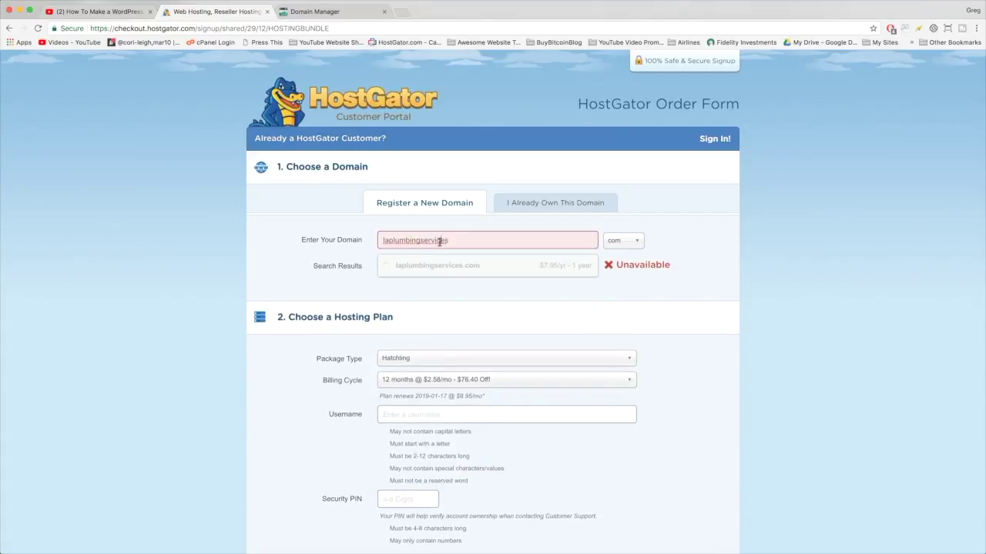
{"action": "double_click", "coordinate": [440, 241]}
{"action": "left_click", "coordinate": [419, 241]}
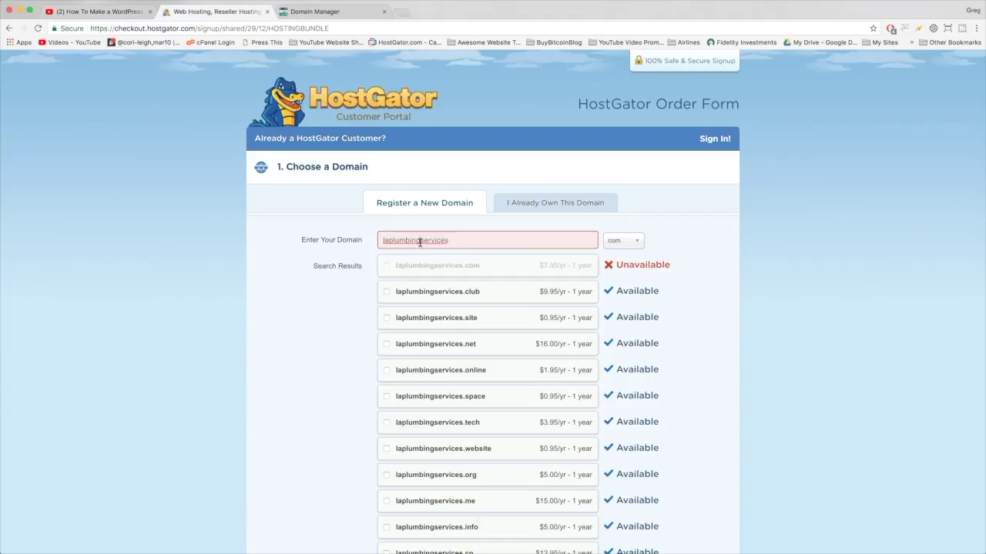
{"action": "double_click", "coordinate": [445, 240]}
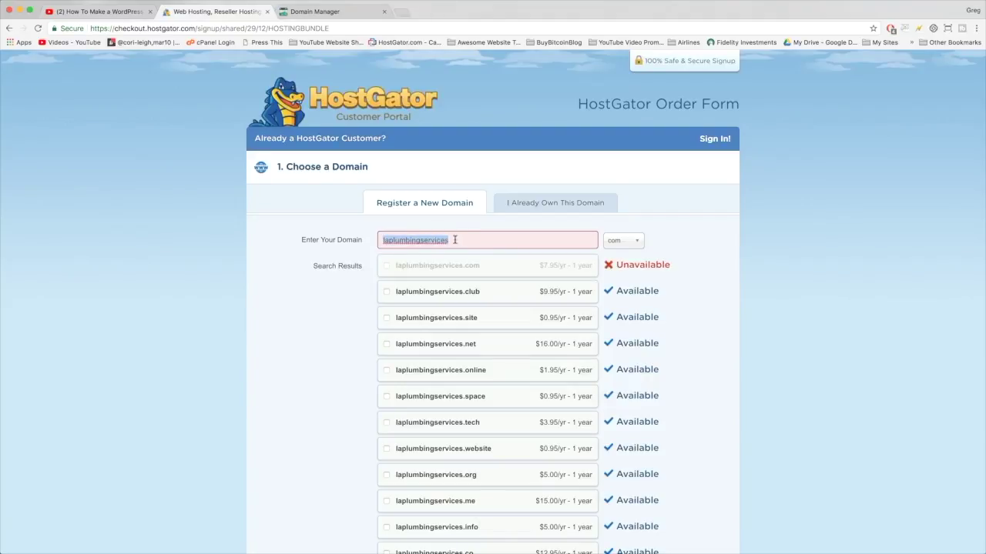
{"action": "left_click", "coordinate": [433, 240]}
{"action": "double_click", "coordinate": [434, 240]}
{"action": "left_click", "coordinate": [452, 240]}
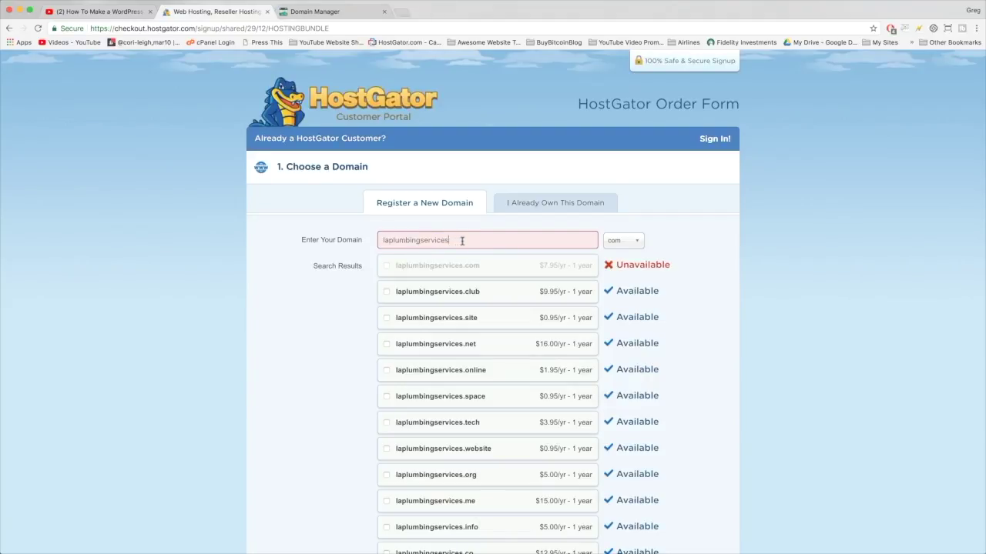
Step: Select and delete the laplumbingservices text, leaving the domain field empty
{"action": "left_click_drag", "start_coordinate": [461, 241], "coordinate": [384, 238]}
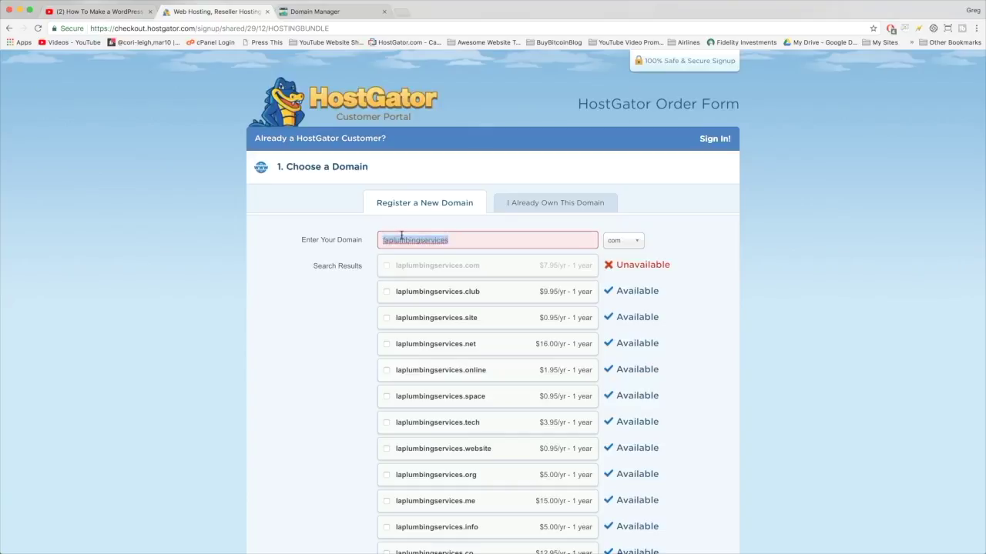
{"action": "left_click", "coordinate": [457, 238]}
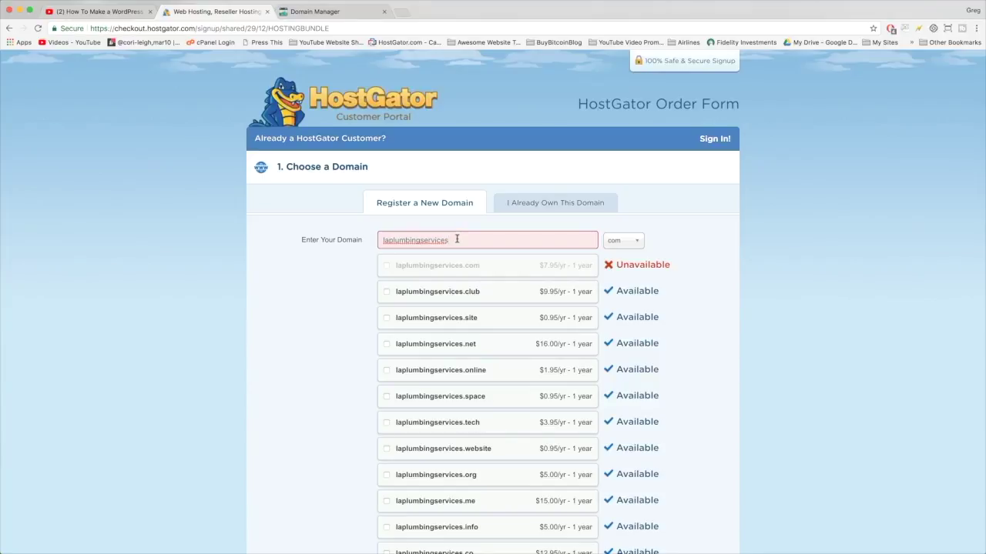
{"action": "double_click", "coordinate": [457, 239]}
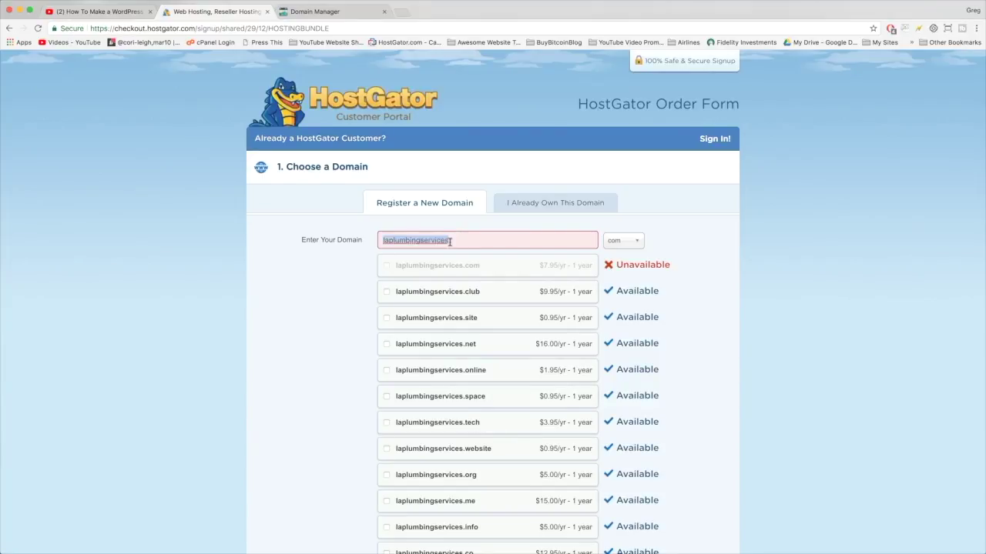
{"action": "key", "text": "BackSpace"}
Step: Go back to Register a New Domain and search for the user's name plus 'websites' as a domain
{"action": "left_click", "coordinate": [524, 203]}
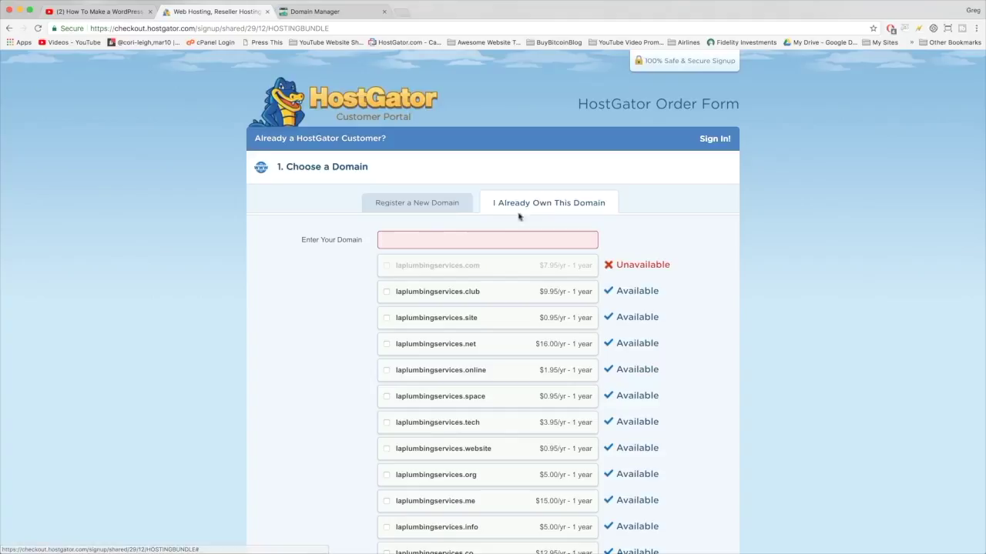
{"action": "left_click", "coordinate": [453, 203]}
{"action": "left_click", "coordinate": [515, 204]}
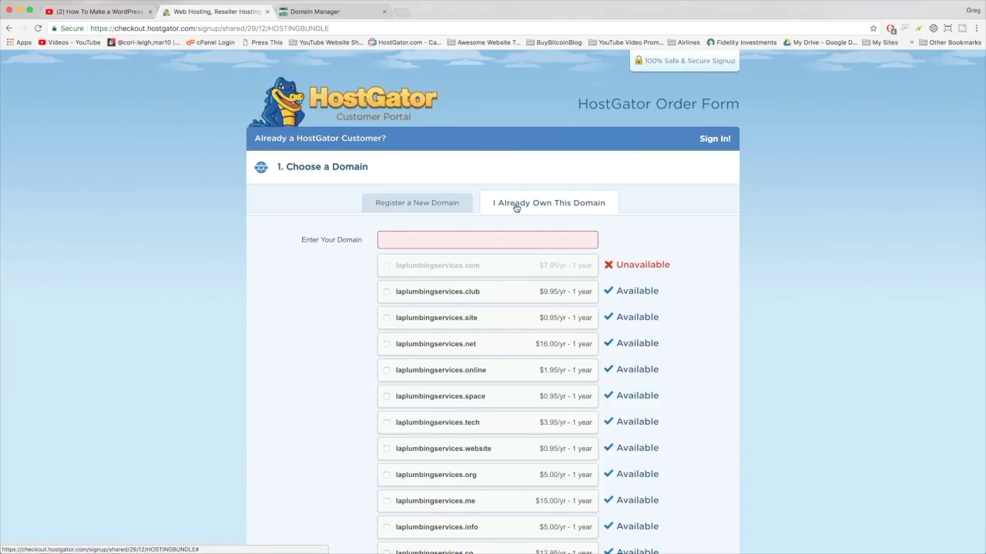
{"action": "left_click", "coordinate": [420, 205]}
{"action": "left_click", "coordinate": [427, 239]}
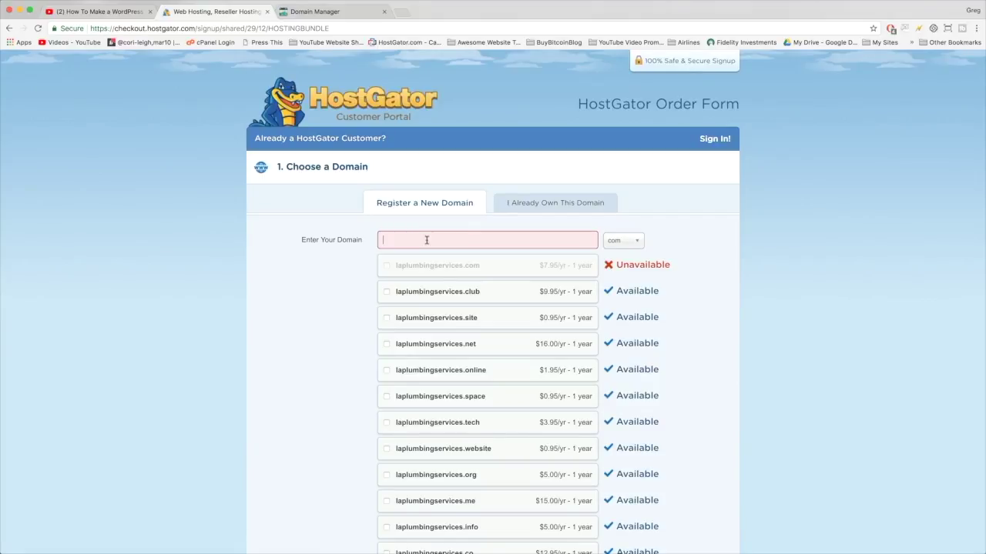
{"action": "type", "text": "s"}
{"action": "key", "text": "BackSpace"}
{"action": "type", "text": "gregnarayanwebsites"}
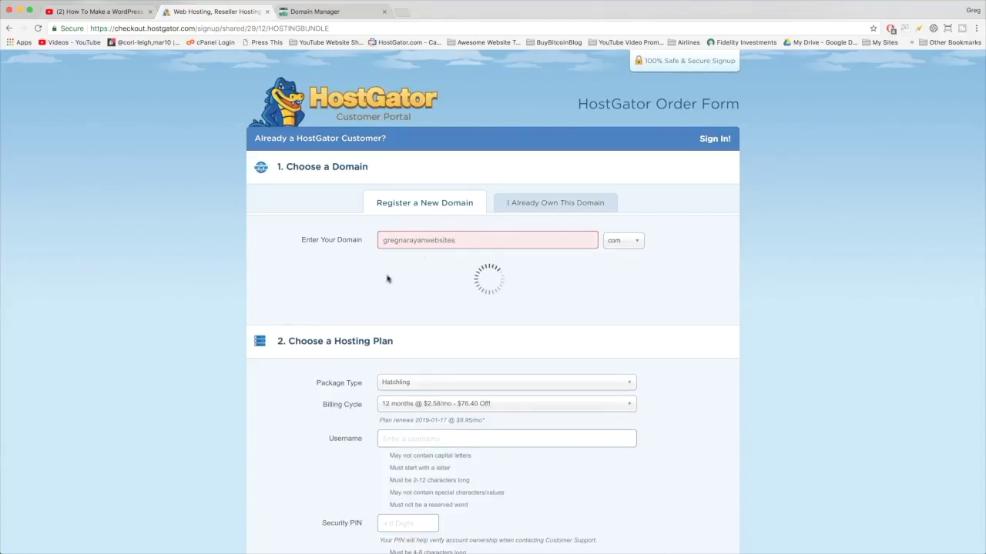
{"action": "scroll", "coordinate": [303, 330], "scroll_direction": "down", "scroll_amount": 3}
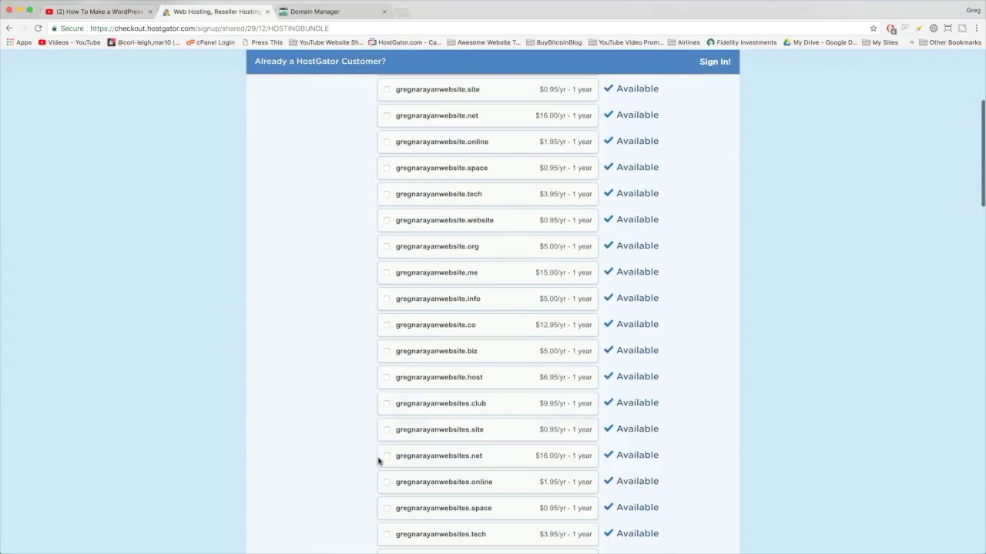
Step: Untick Add Domain Privacy Protection
{"action": "scroll", "coordinate": [356, 456], "scroll_direction": "down", "scroll_amount": 3}
{"action": "scroll", "coordinate": [356, 456], "scroll_direction": "down", "scroll_amount": 2}
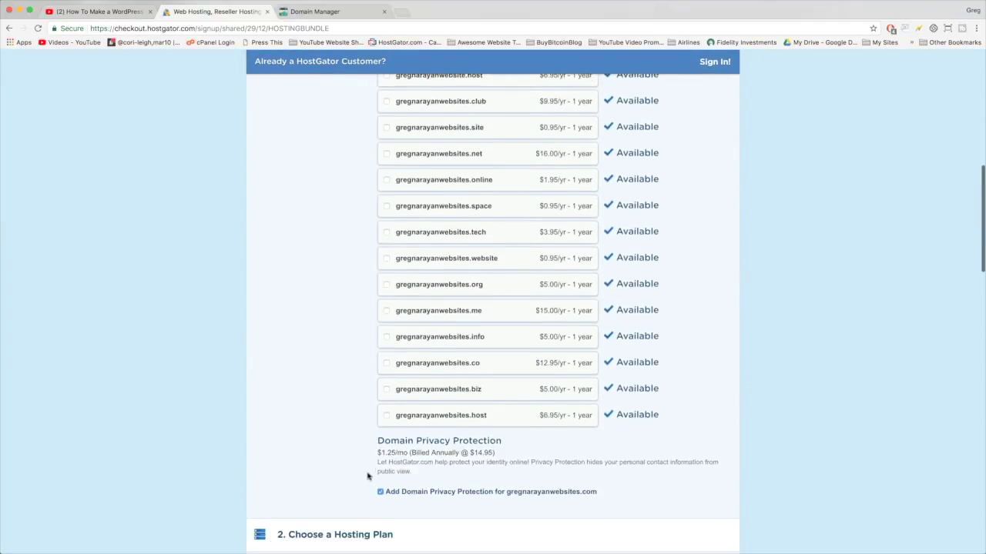
{"action": "left_click", "coordinate": [382, 492]}
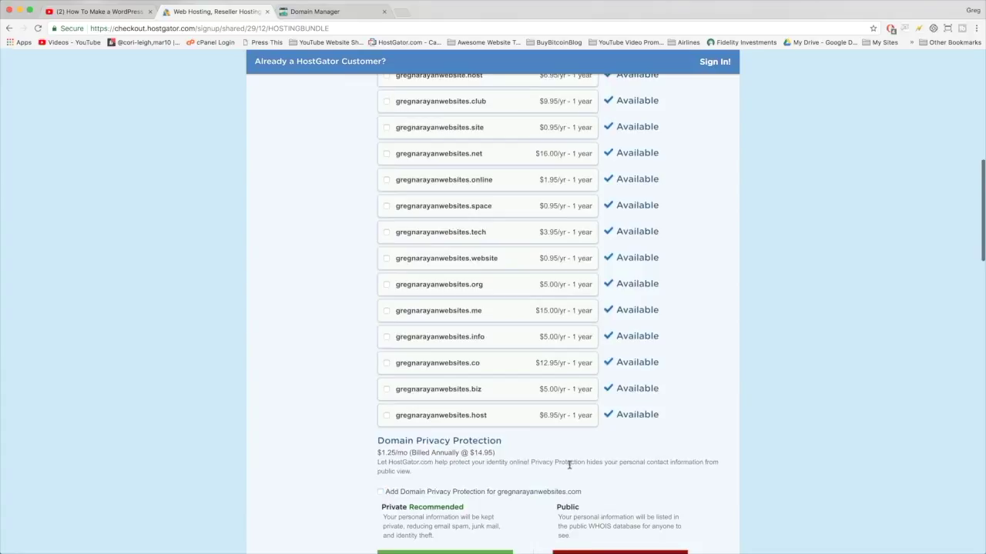
Step: Keep the Hatchling hosting package on the 12-month billing cycle
{"action": "scroll", "coordinate": [568, 465], "scroll_direction": "down", "scroll_amount": 2}
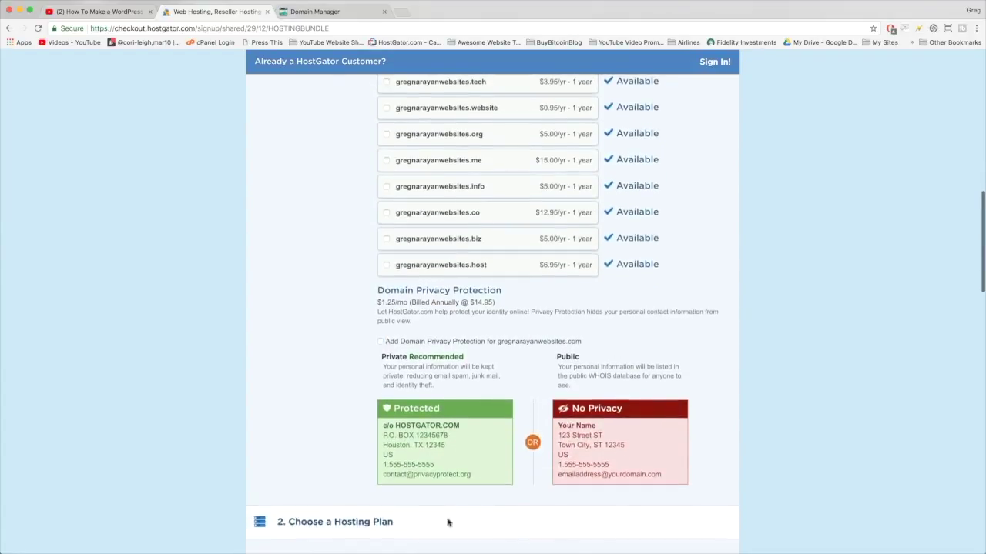
{"action": "scroll", "coordinate": [479, 303], "scroll_direction": "down", "scroll_amount": 1}
{"action": "scroll", "coordinate": [479, 303], "scroll_direction": "down", "scroll_amount": 4}
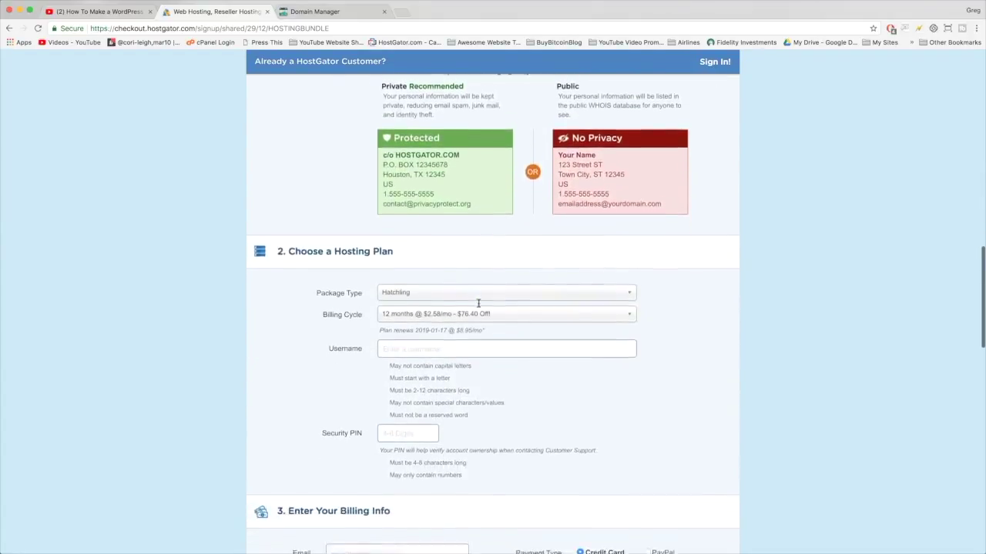
{"action": "scroll", "coordinate": [478, 303], "scroll_direction": "down", "scroll_amount": 1}
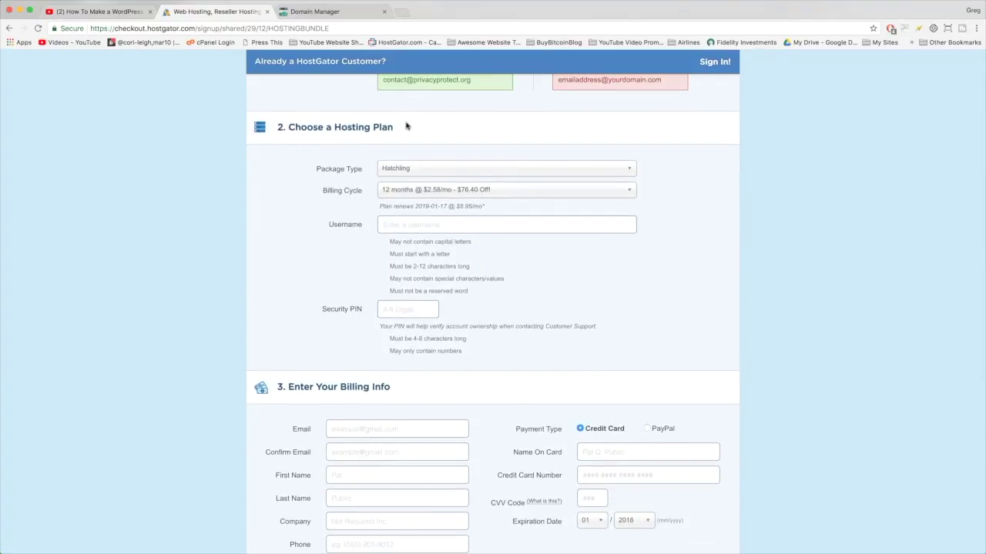
{"action": "left_click", "coordinate": [466, 169]}
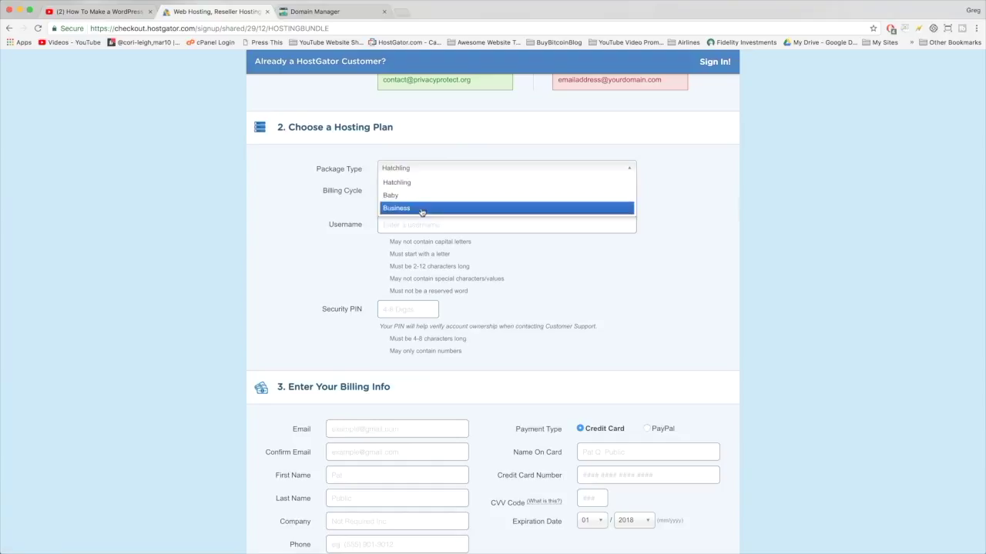
{"action": "left_click", "coordinate": [398, 185]}
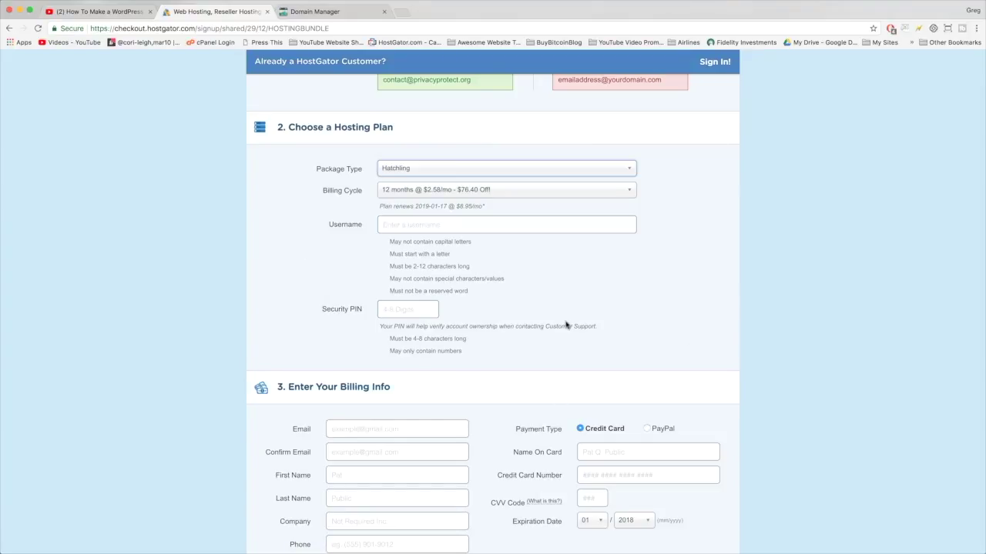
{"action": "left_click", "coordinate": [441, 192]}
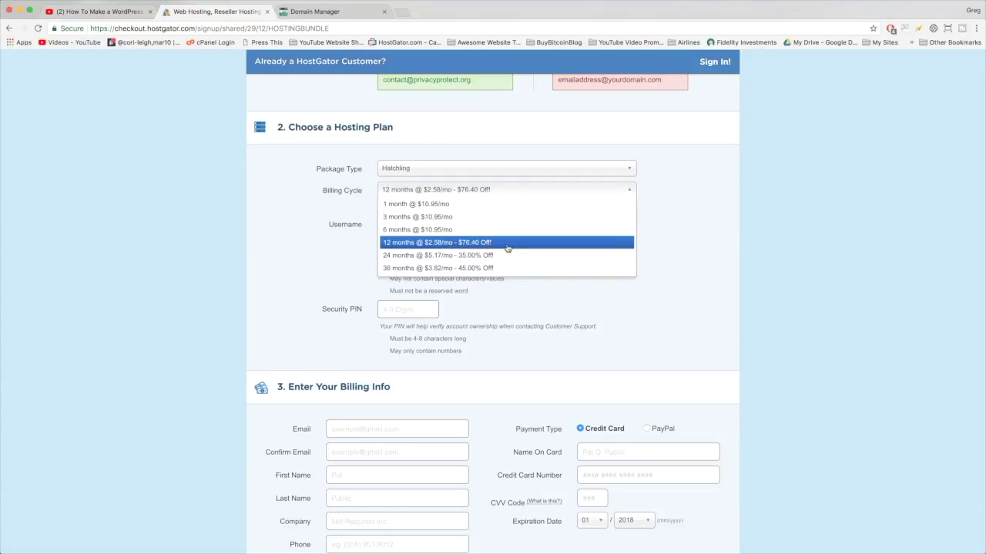
{"action": "left_click", "coordinate": [505, 245]}
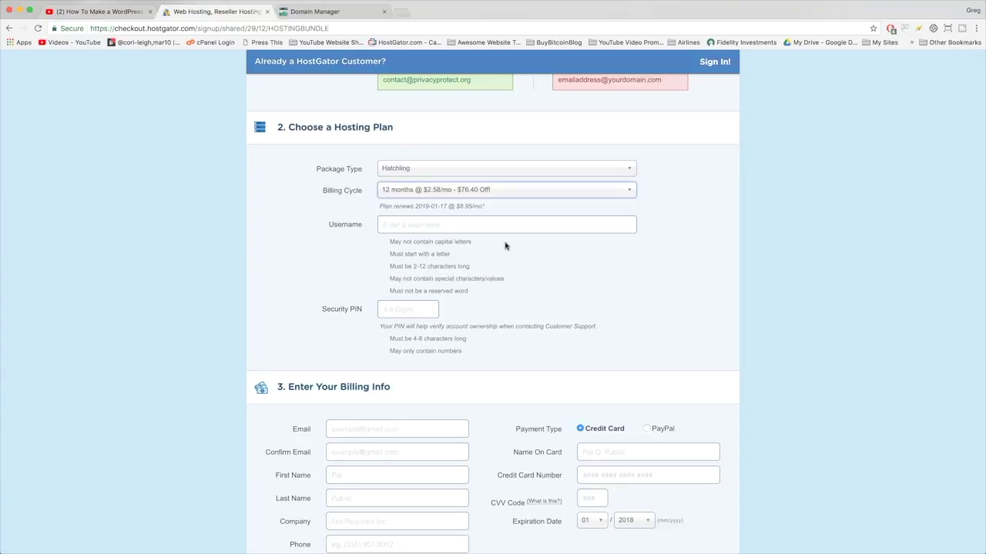
Step: Enter the hosting account username and a security PIN
{"action": "scroll", "coordinate": [282, 293], "scroll_direction": "down", "scroll_amount": 1}
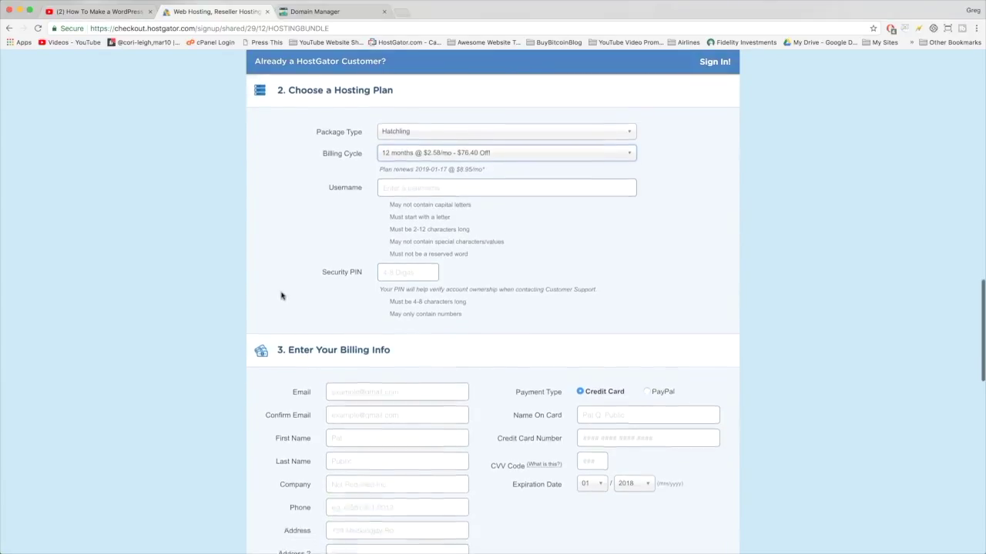
{"action": "left_click", "coordinate": [407, 175]}
{"action": "type", "text": "gnarayan"}
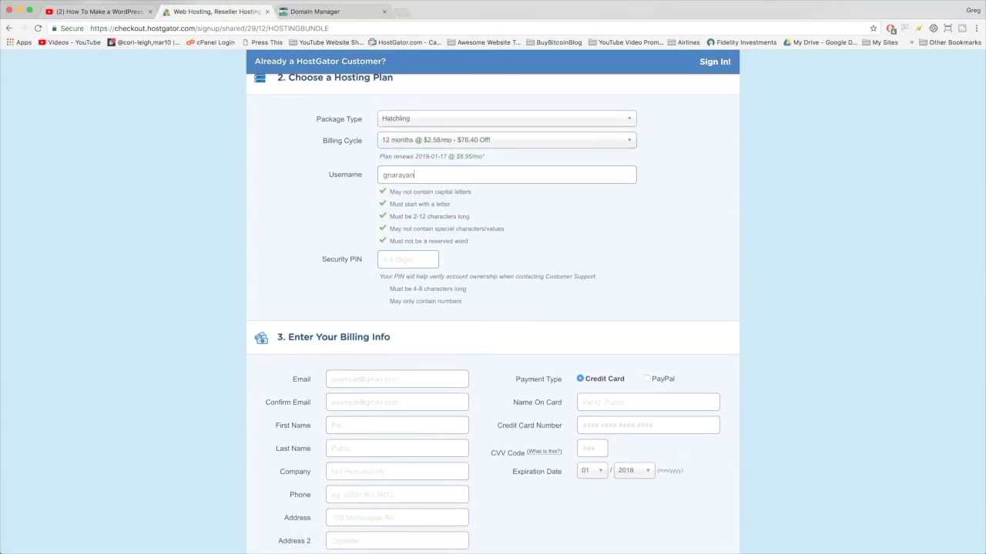
{"action": "left_click", "coordinate": [406, 262]}
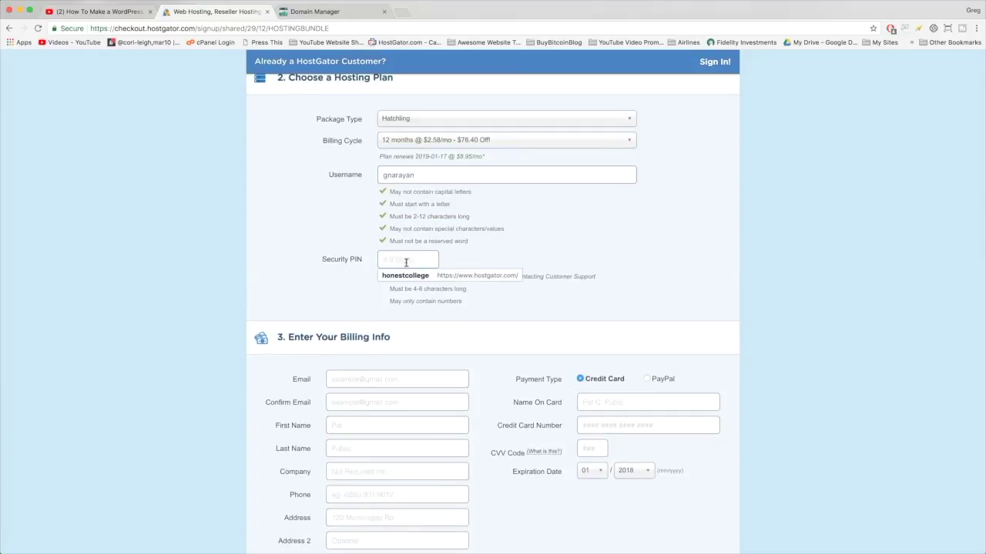
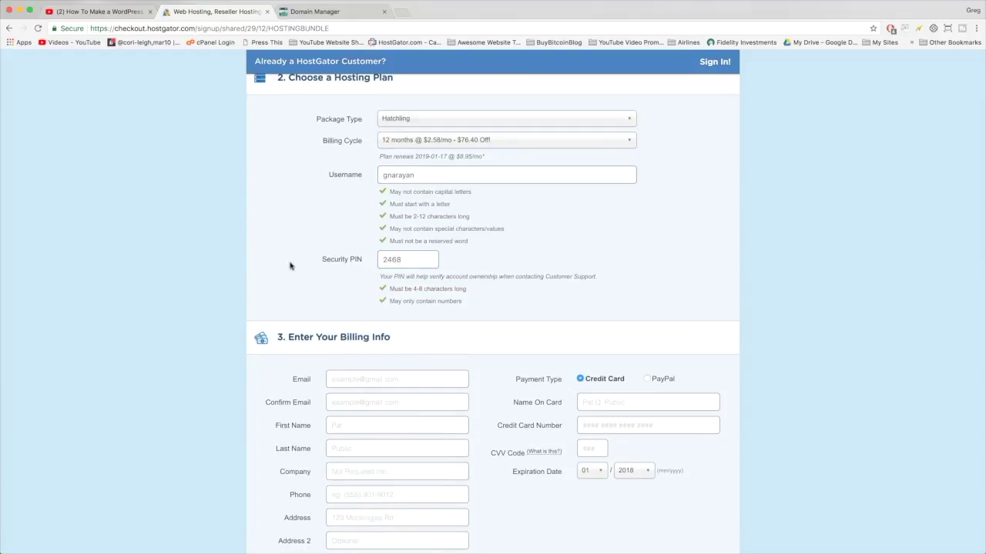
Step: Fill in the billing email, name, company, phone, address, and the card name, number and CVV
{"action": "scroll", "coordinate": [291, 265], "scroll_direction": "down", "scroll_amount": 5}
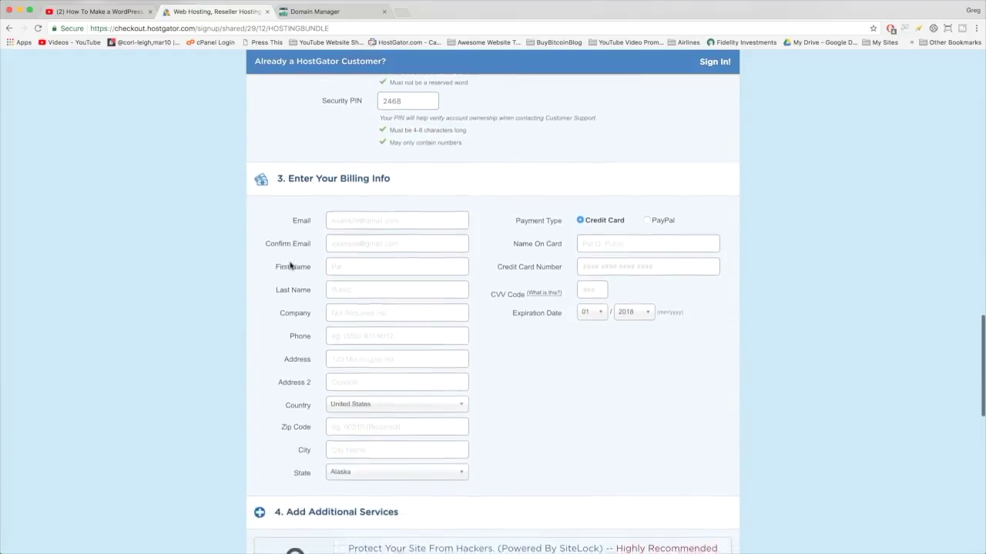
{"action": "scroll", "coordinate": [292, 265], "scroll_direction": "down", "scroll_amount": 1}
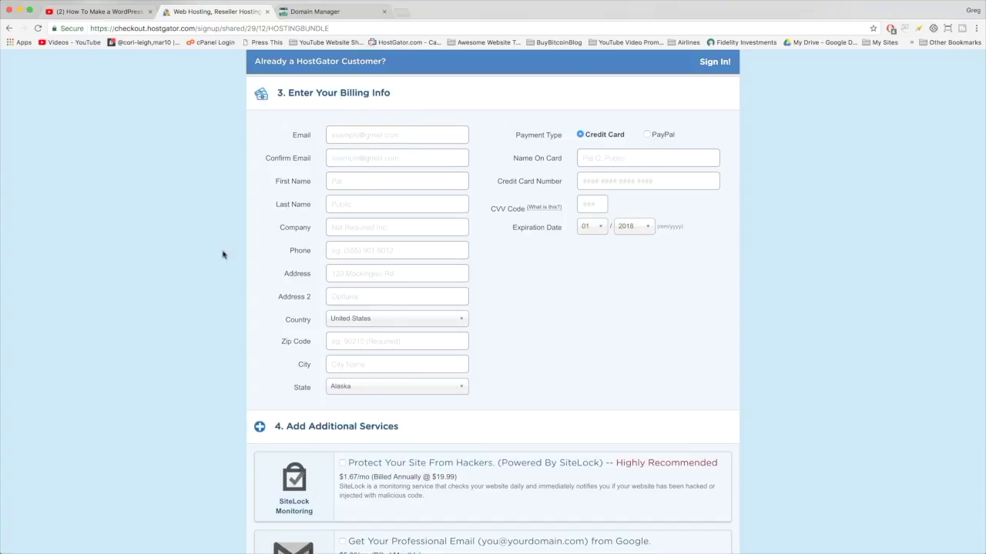
{"action": "left_click", "coordinate": [405, 133]}
{"action": "key", "text": "Tab"}
{"action": "key", "text": "Tab"}
{"action": "type", "text": "Greg\tNarayan\tDear Blogger\t1112-223-33\t123 Mo"}
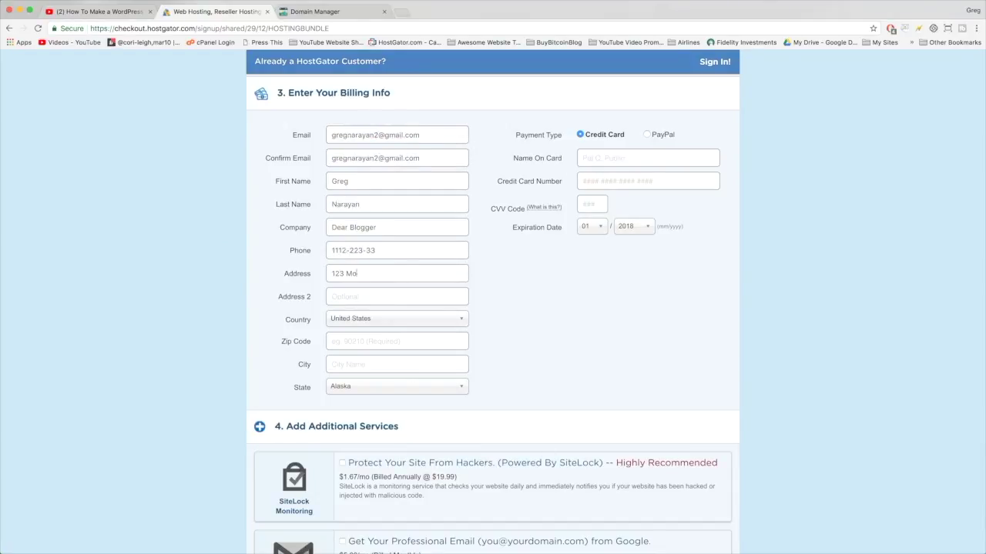
{"action": "key", "text": "BackSpace"}
{"action": "key", "text": "BackSpace"}
{"action": "type", "text": "Laguna Beach Drive\t\t\t90210\tMalibu\tCalifornia\t\tGregor"}
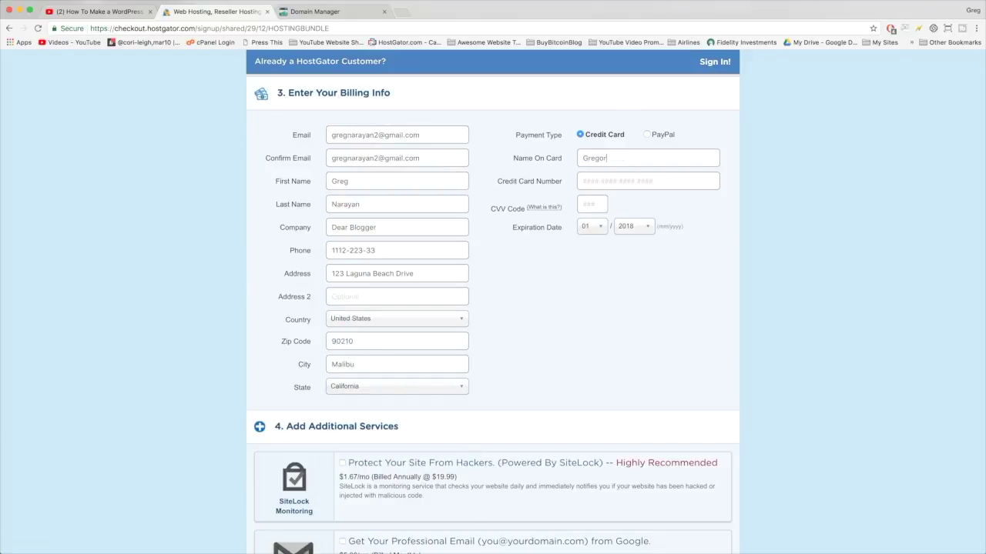
{"action": "type", "text": "y Narayan\t2222 4444 2222 4444\t123"}
Step: Set the card expiry year for 01/2023 and keep Credit Card as the payment method after trying PayPal
{"action": "left_click", "coordinate": [633, 225]}
{"action": "left_click", "coordinate": [634, 295]}
{"action": "scroll", "coordinate": [472, 306], "scroll_direction": "up", "scroll_amount": 1}
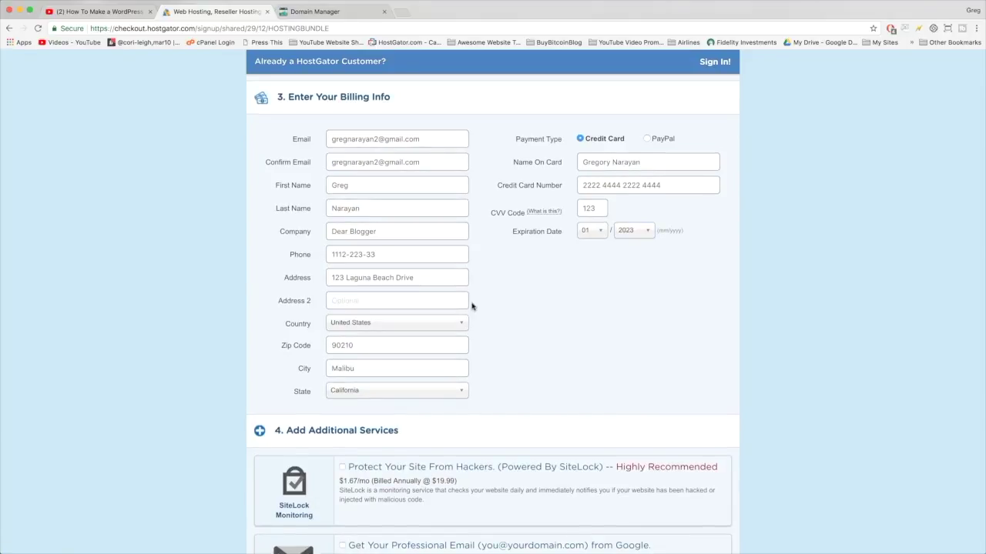
{"action": "left_click", "coordinate": [646, 139]}
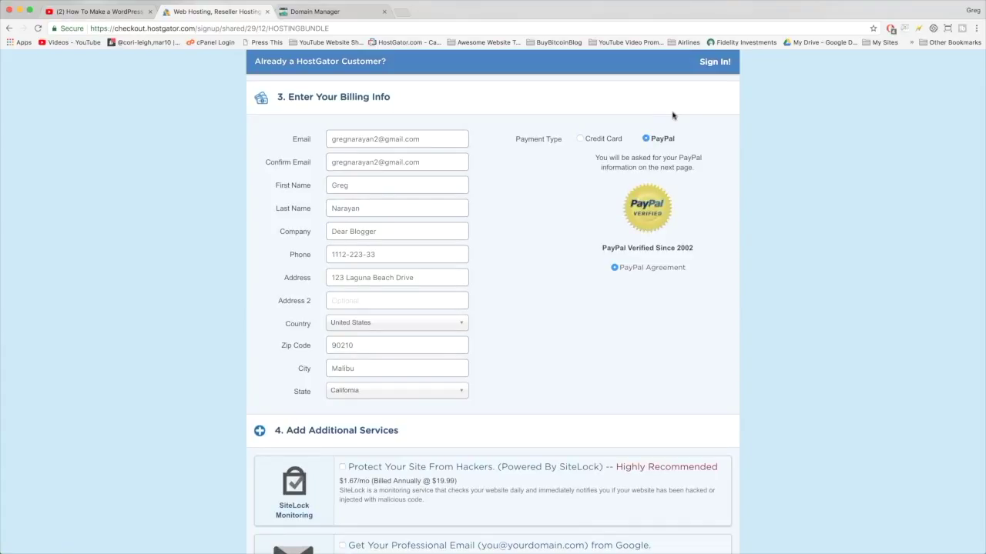
{"action": "left_click", "coordinate": [581, 140]}
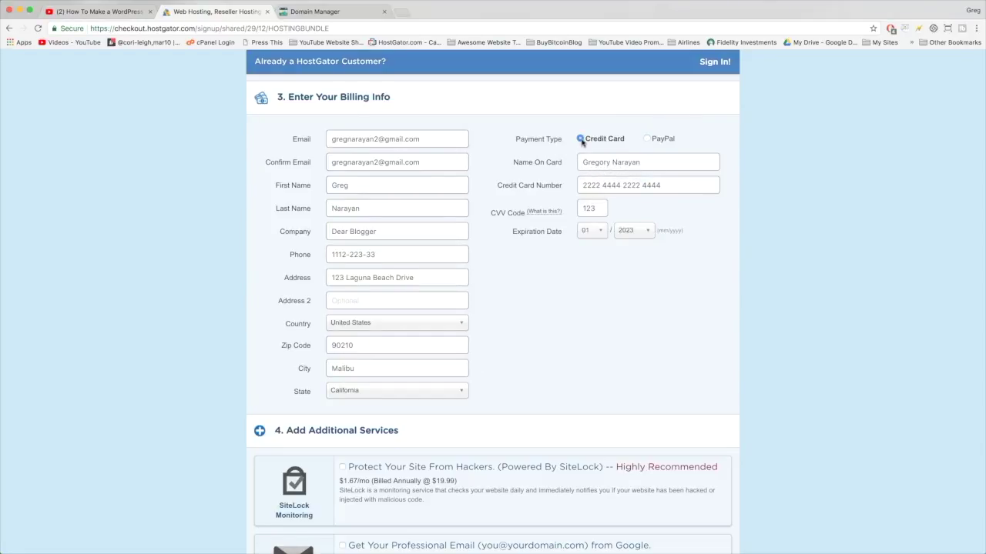
{"action": "scroll", "coordinate": [612, 323], "scroll_direction": "down", "scroll_amount": 5}
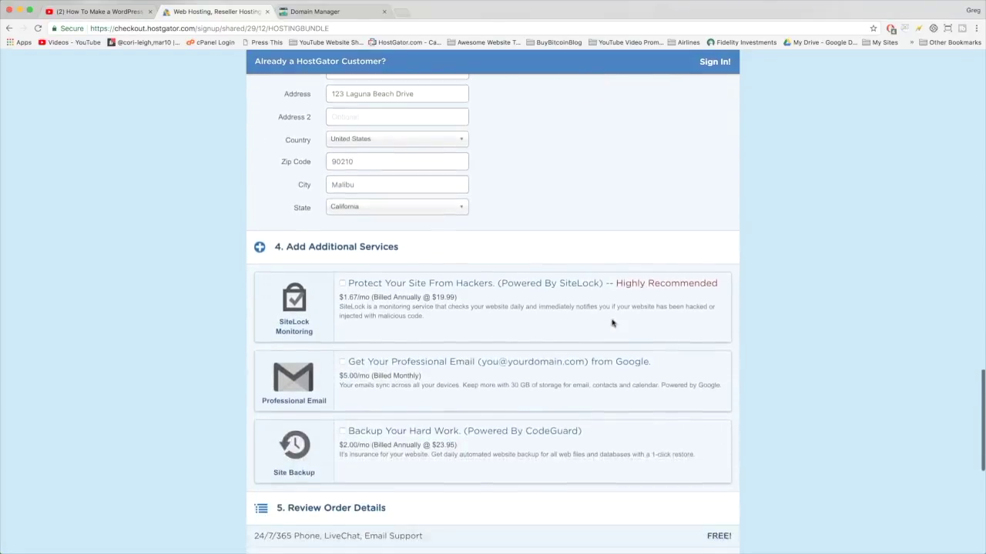
{"action": "scroll", "coordinate": [613, 323], "scroll_direction": "down", "scroll_amount": 1}
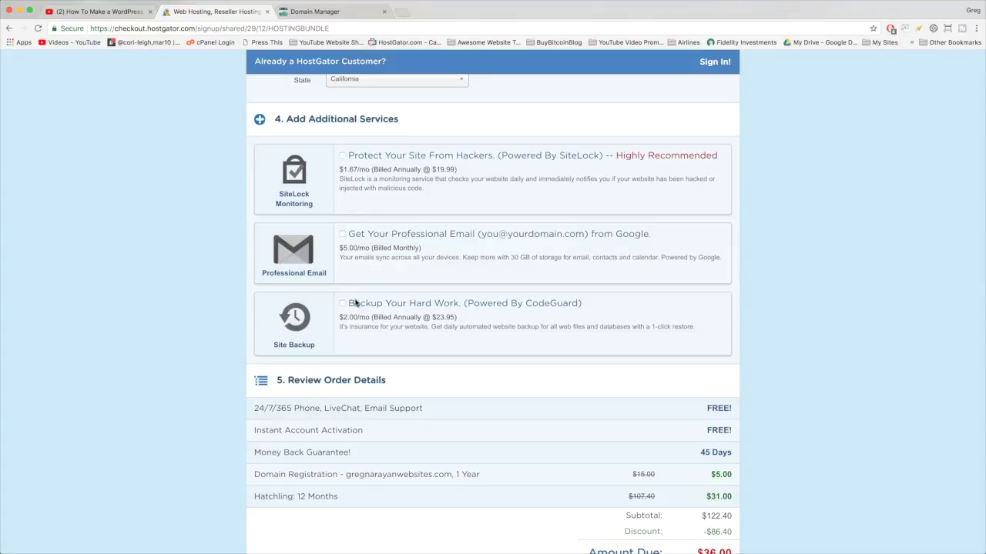
{"action": "scroll", "coordinate": [356, 303], "scroll_direction": "down", "scroll_amount": 1}
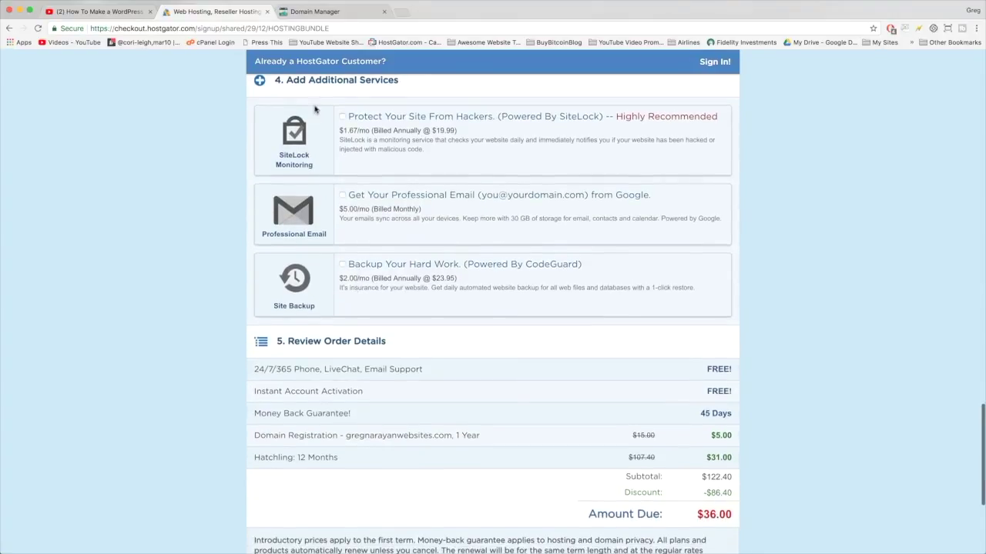
{"action": "scroll", "coordinate": [394, 287], "scroll_direction": "down", "scroll_amount": 5}
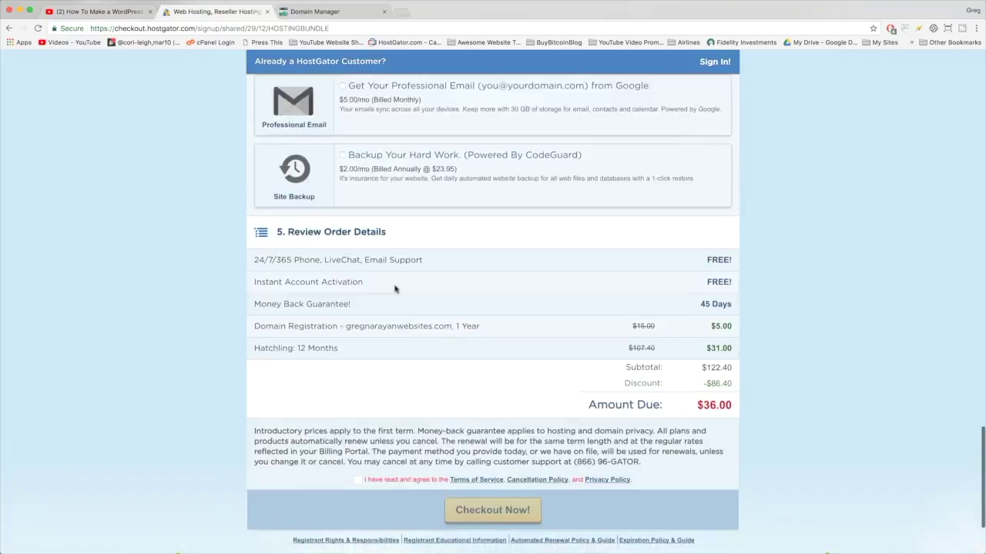
{"action": "scroll", "coordinate": [394, 289], "scroll_direction": "down", "scroll_amount": 1}
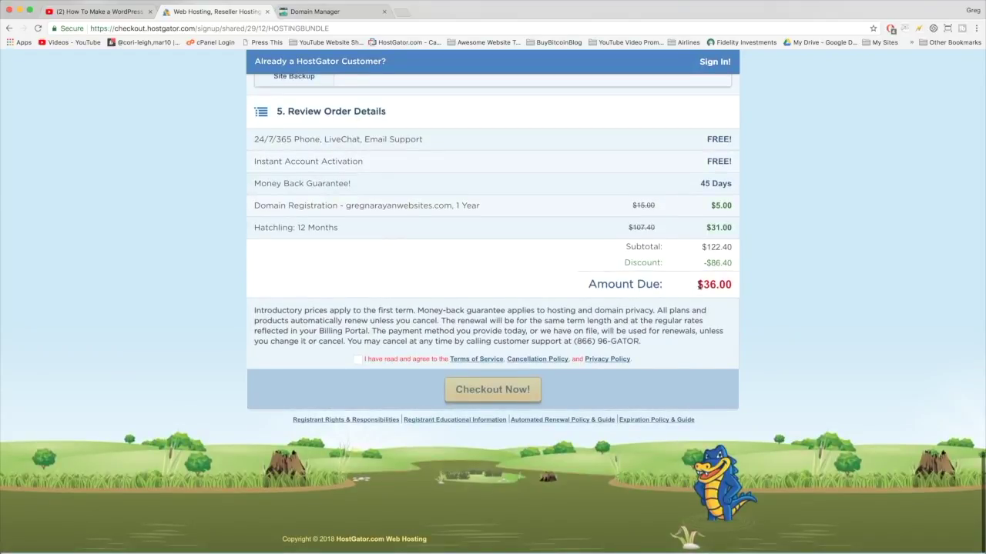
{"action": "left_click_drag", "start_coordinate": [698, 285], "coordinate": [731, 284]}
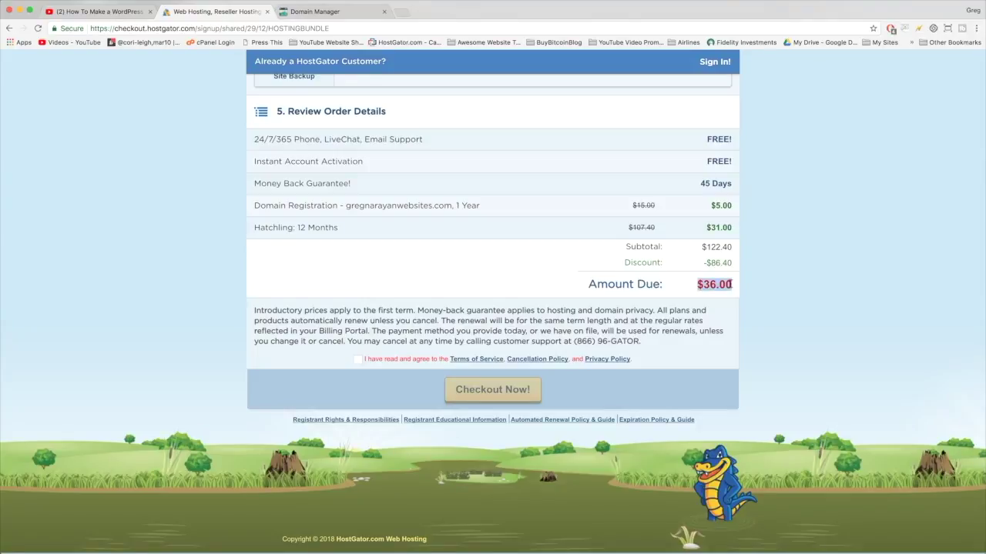
{"action": "left_click", "coordinate": [729, 284]}
{"action": "left_click_drag", "start_coordinate": [697, 286], "coordinate": [730, 282]}
{"action": "left_click", "coordinate": [731, 282]}
{"action": "scroll", "coordinate": [730, 205], "scroll_direction": "up", "scroll_amount": 20}
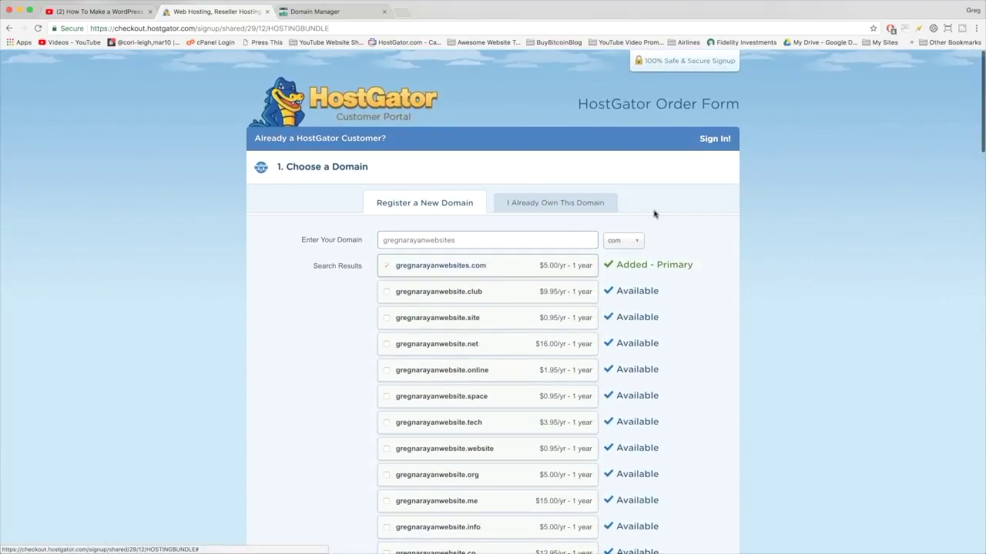
{"action": "scroll", "coordinate": [751, 218], "scroll_direction": "down", "scroll_amount": 15}
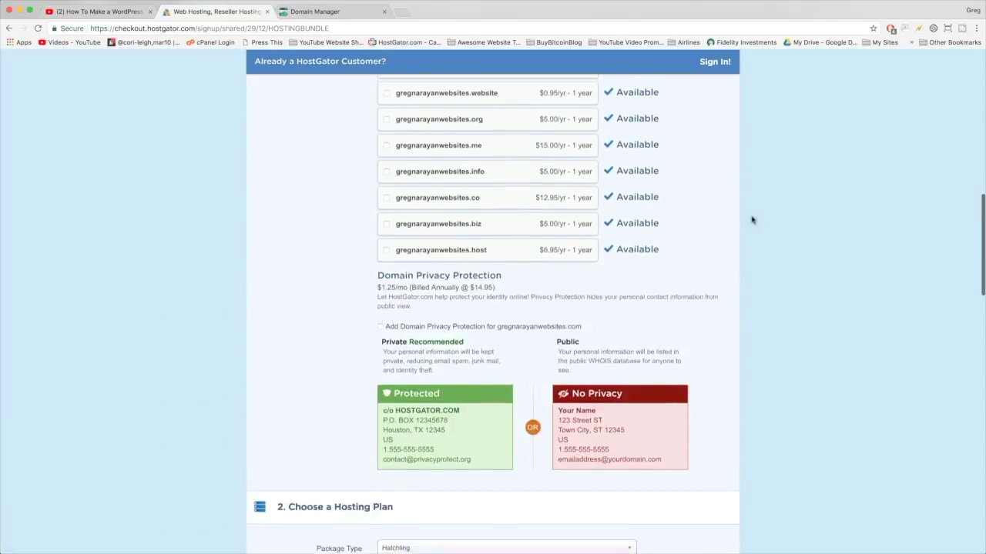
{"action": "scroll", "coordinate": [752, 220], "scroll_direction": "down", "scroll_amount": 12}
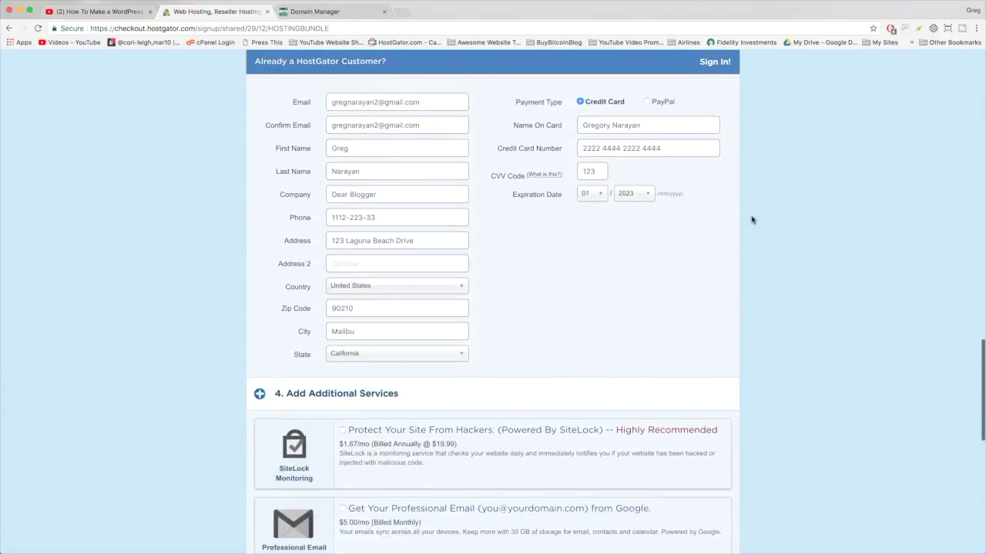
{"action": "scroll", "coordinate": [752, 220], "scroll_direction": "down", "scroll_amount": 5}
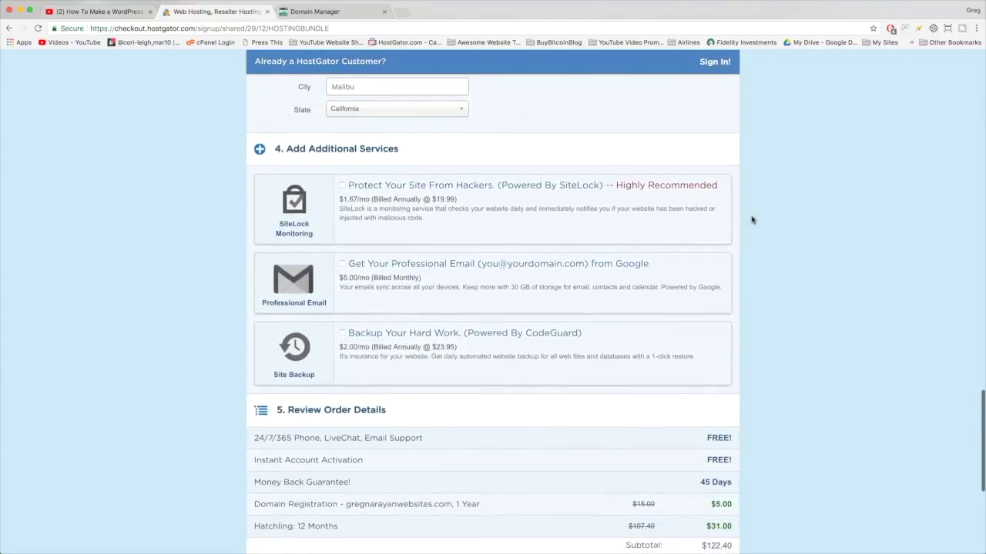
{"action": "scroll", "coordinate": [752, 220], "scroll_direction": "down", "scroll_amount": 4}
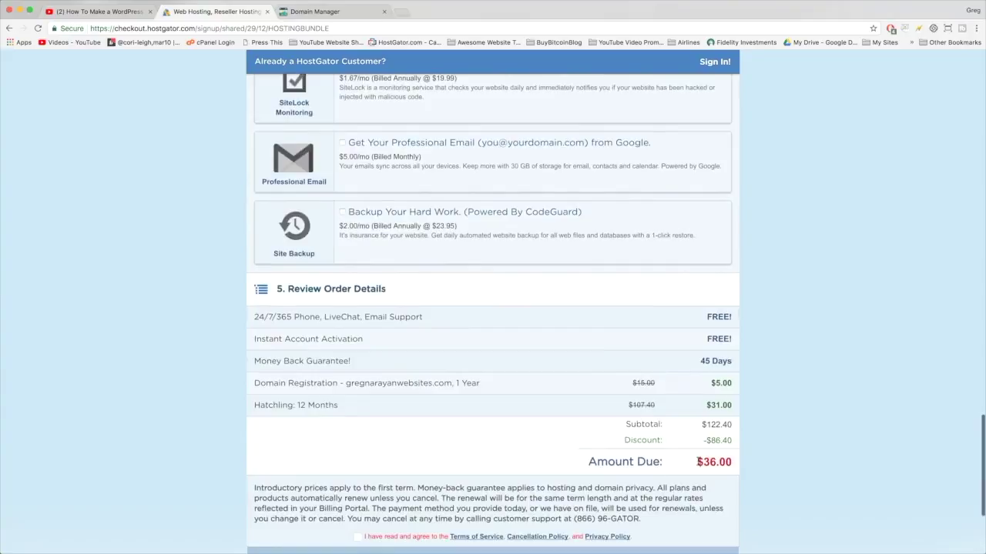
{"action": "left_click_drag", "start_coordinate": [698, 462], "coordinate": [730, 463]}
{"action": "left_click", "coordinate": [720, 327]}
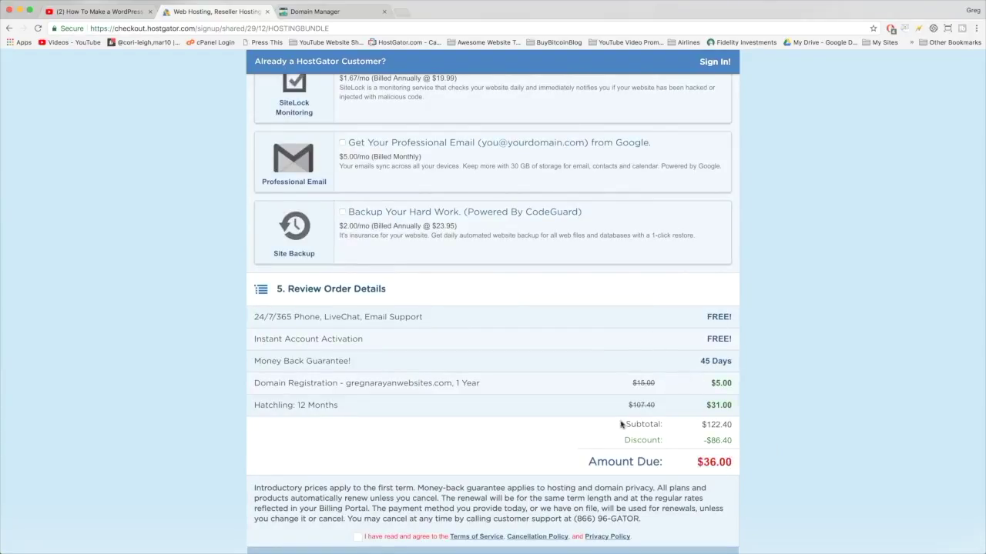
{"action": "scroll", "coordinate": [764, 383], "scroll_direction": "down", "scroll_amount": 3}
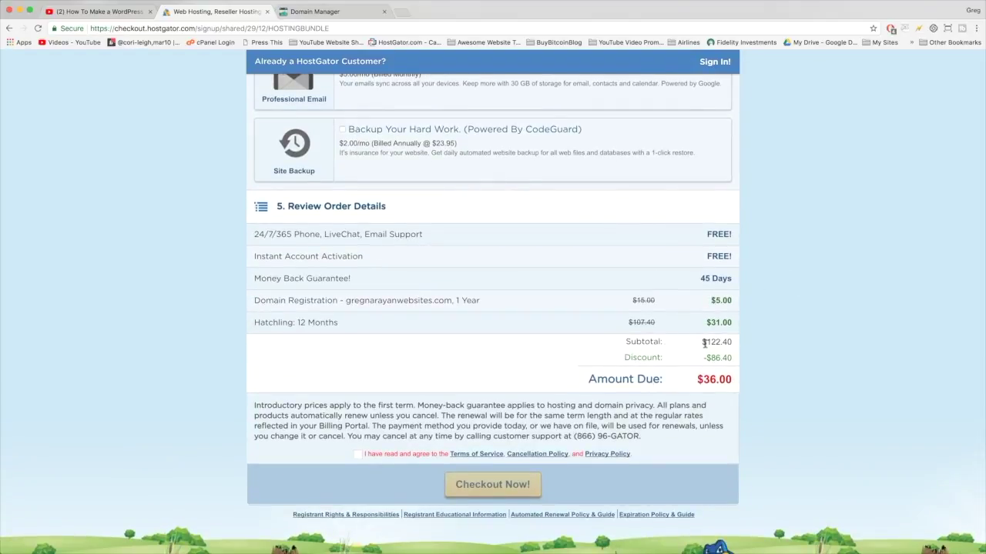
{"action": "mouse_move", "coordinate": [704, 343]}
{"action": "left_mouse_down"}
{"action": "mouse_move", "coordinate": [733, 345]}
{"action": "mouse_move", "coordinate": [703, 358]}
{"action": "left_mouse_up"}
{"action": "left_click", "coordinate": [730, 356]}
{"action": "left_click", "coordinate": [692, 348]}
{"action": "scroll", "coordinate": [692, 348], "scroll_direction": "down", "scroll_amount": 2}
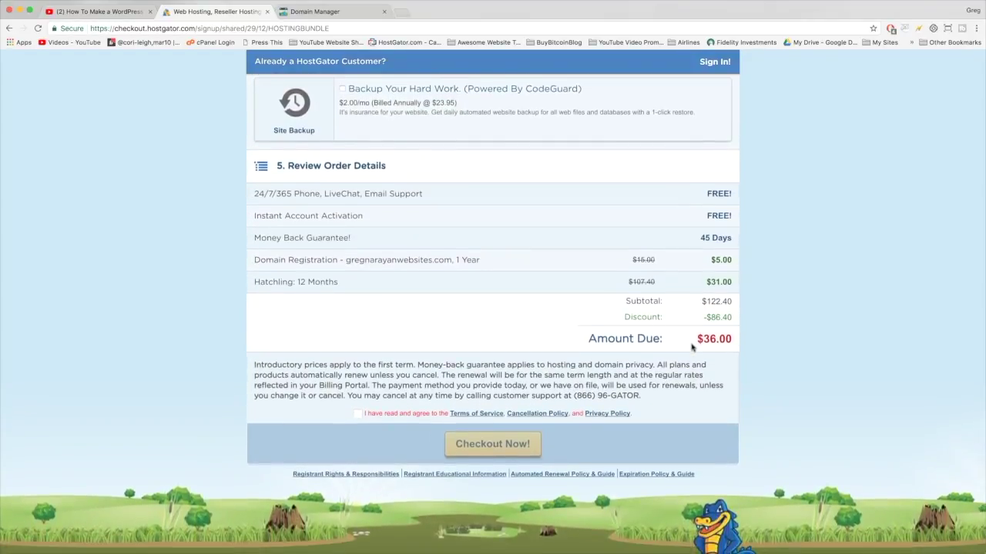
{"action": "left_click", "coordinate": [101, 14]}
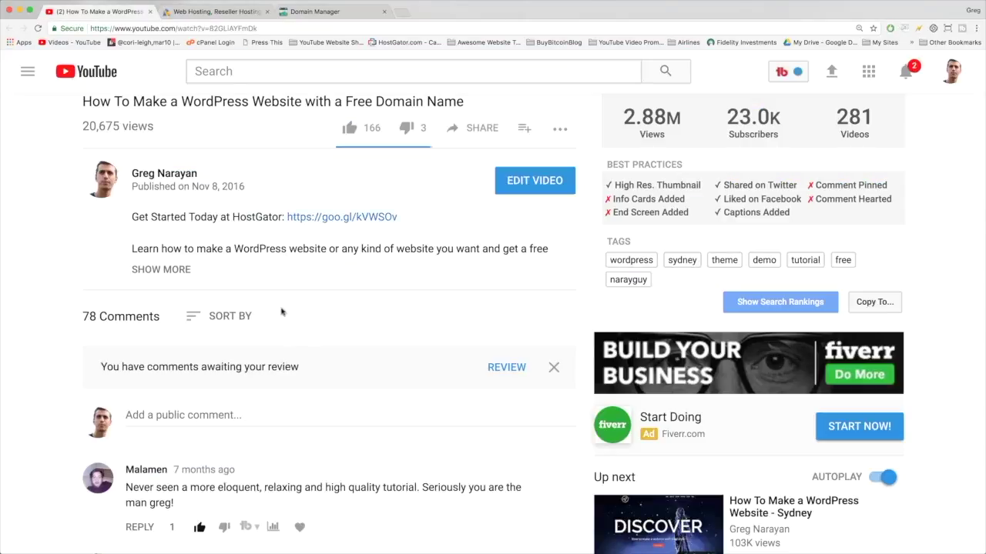
{"action": "left_click", "coordinate": [218, 13]}
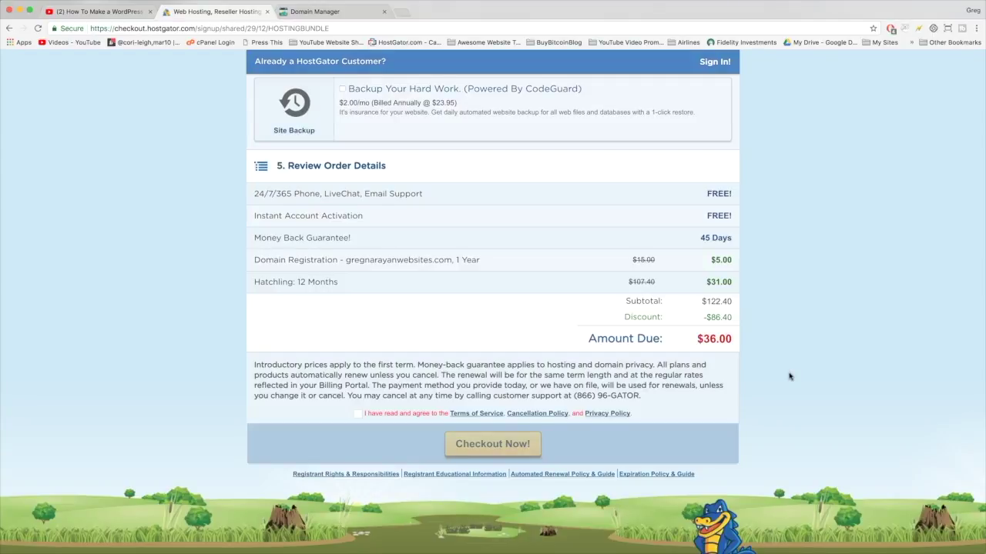
Step: Accept the Terms of Service and place the hosting order with Checkout Now
{"action": "scroll", "coordinate": [528, 345], "scroll_direction": "down", "scroll_amount": 1}
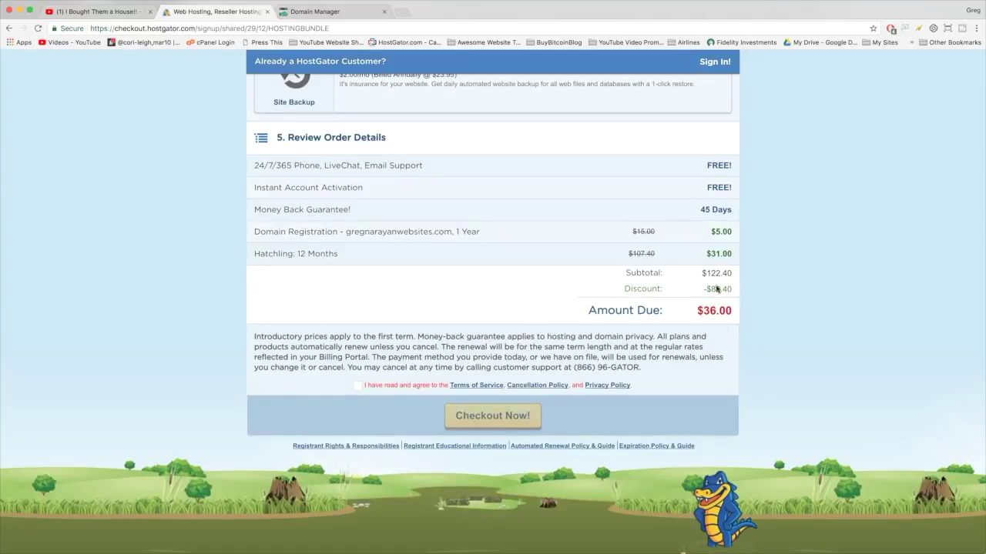
{"action": "left_click", "coordinate": [358, 387]}
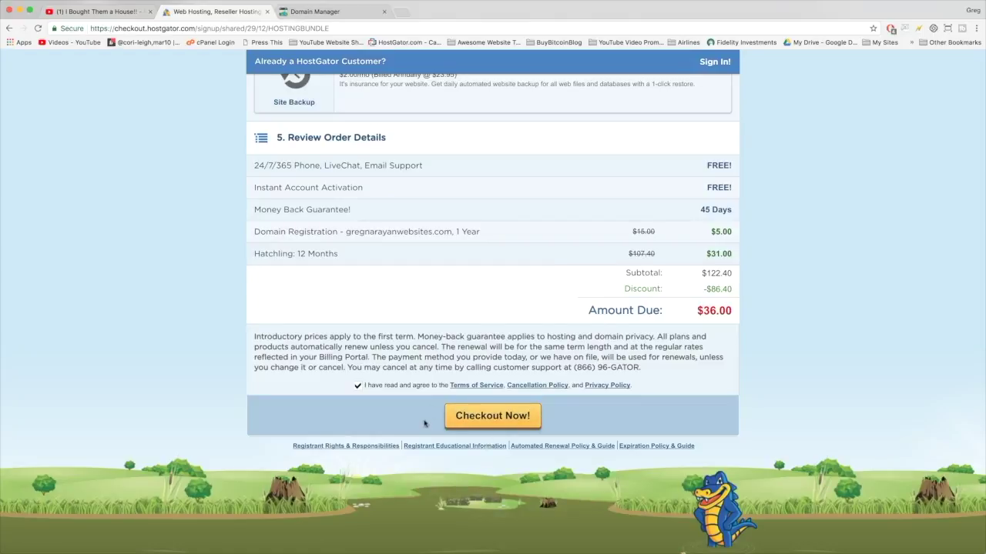
{"action": "left_click", "coordinate": [503, 416]}
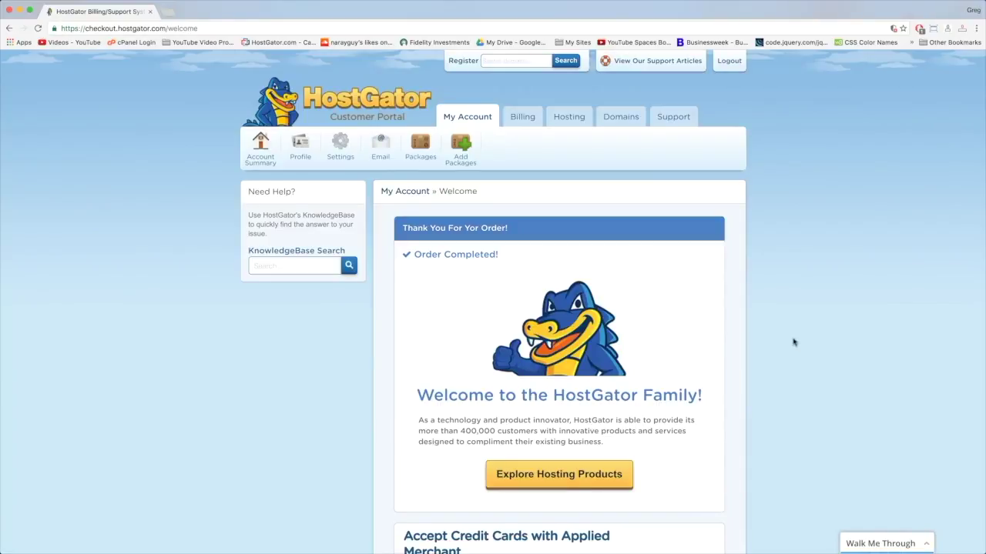
Step: Scroll through the HostGator welcome page after the order confirmation
{"action": "scroll", "coordinate": [793, 342], "scroll_direction": "down", "scroll_amount": 5}
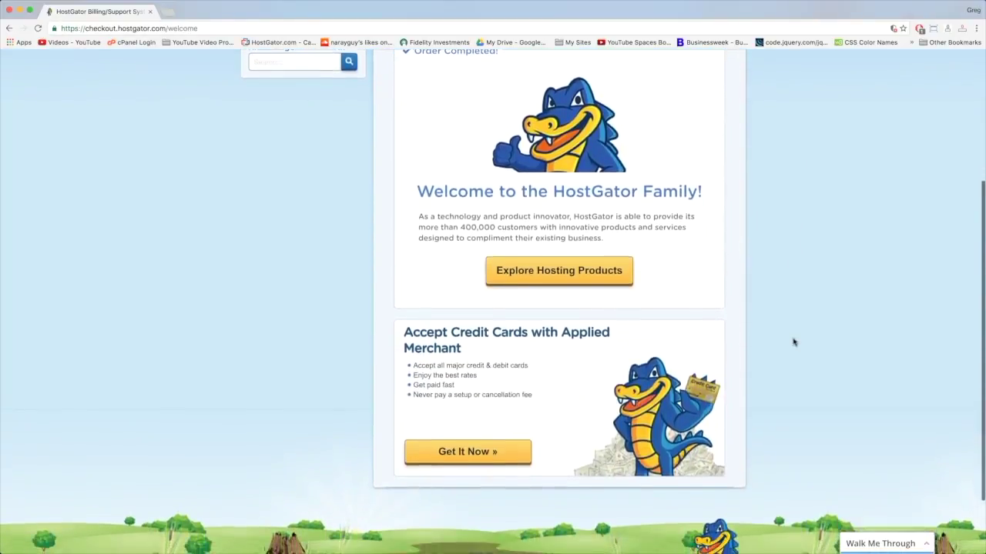
{"action": "scroll", "coordinate": [794, 341], "scroll_direction": "down", "scroll_amount": 3}
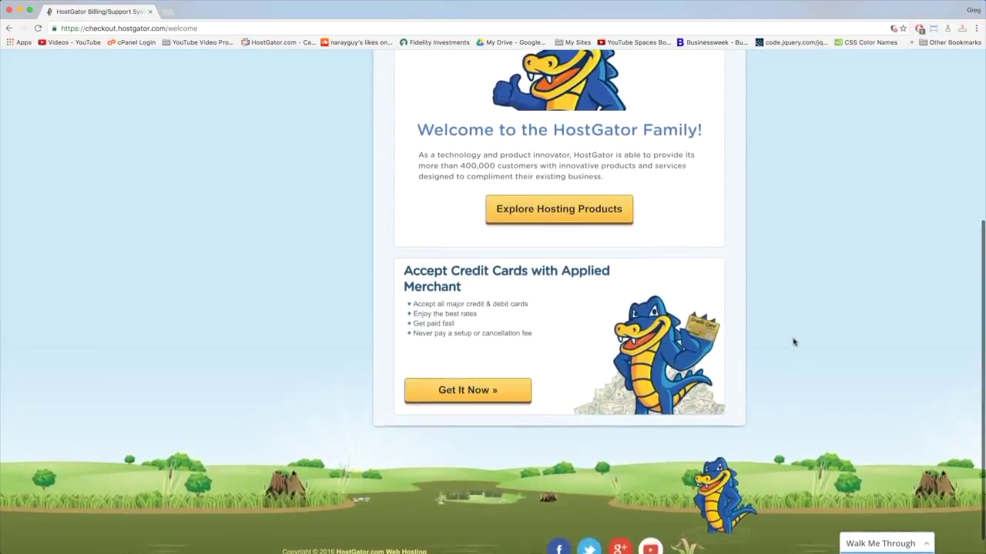
{"action": "scroll", "coordinate": [793, 342], "scroll_direction": "up", "scroll_amount": 6}
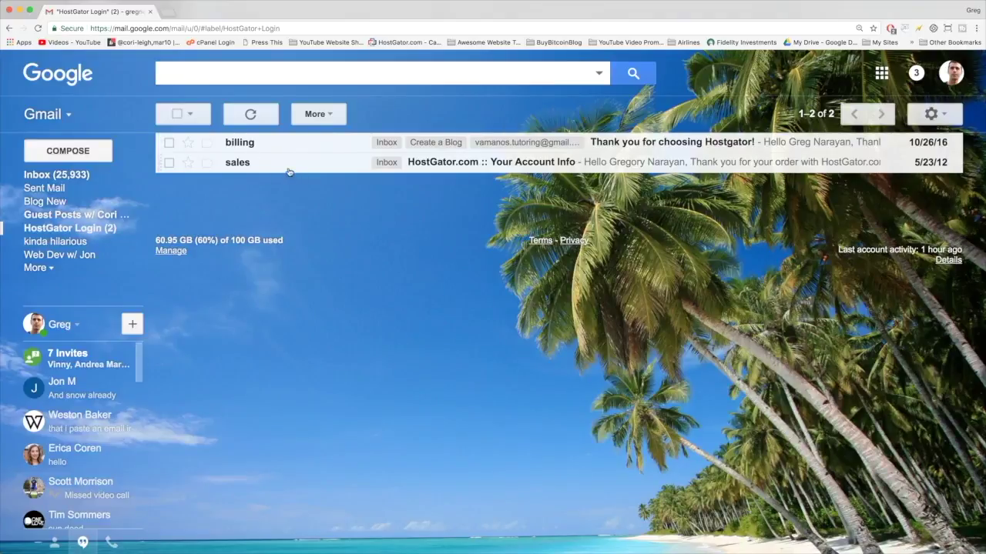
Step: Open the HostGator account-info email and highlight the domain honestcollege.com
{"action": "left_click", "coordinate": [303, 168]}
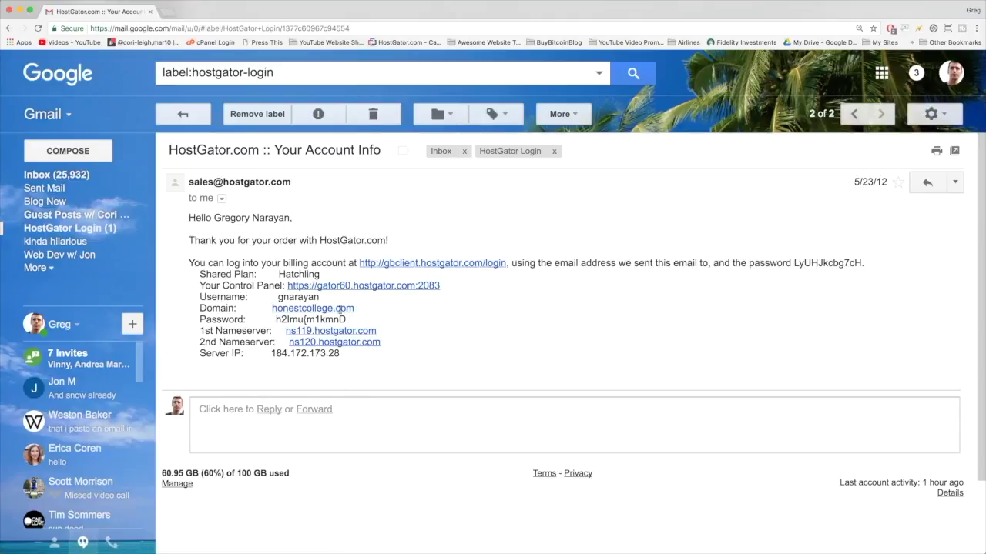
{"action": "left_click_drag", "start_coordinate": [356, 310], "coordinate": [271, 310]}
{"action": "left_click", "coordinate": [383, 312]}
Step: Open the billing email and highlight portal.hostgator.com, the login email and the password
{"action": "left_click", "coordinate": [9, 28]}
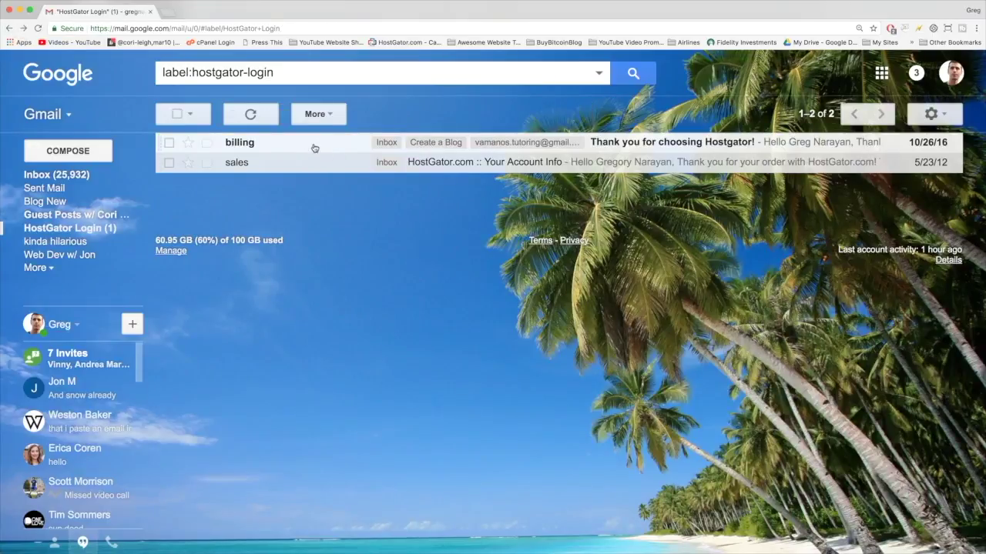
{"action": "left_click", "coordinate": [314, 147]}
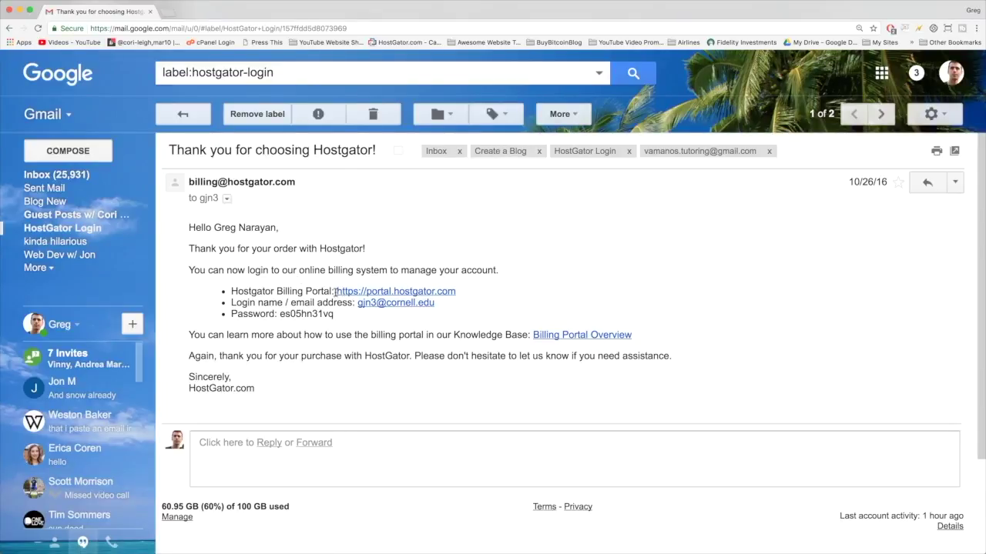
{"action": "left_click_drag", "start_coordinate": [335, 291], "coordinate": [484, 291]}
{"action": "left_click", "coordinate": [484, 291]}
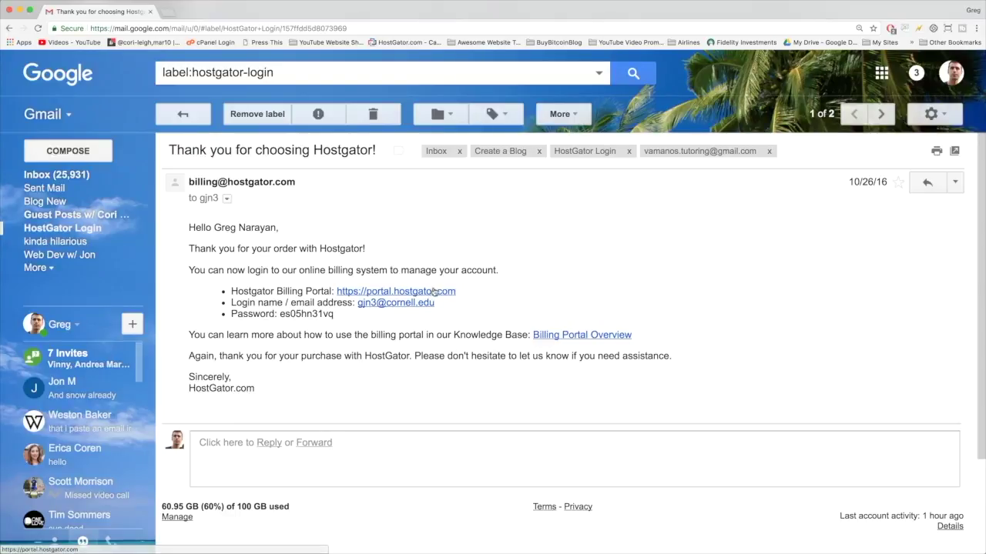
{"action": "left_click_drag", "start_coordinate": [445, 304], "coordinate": [362, 300]}
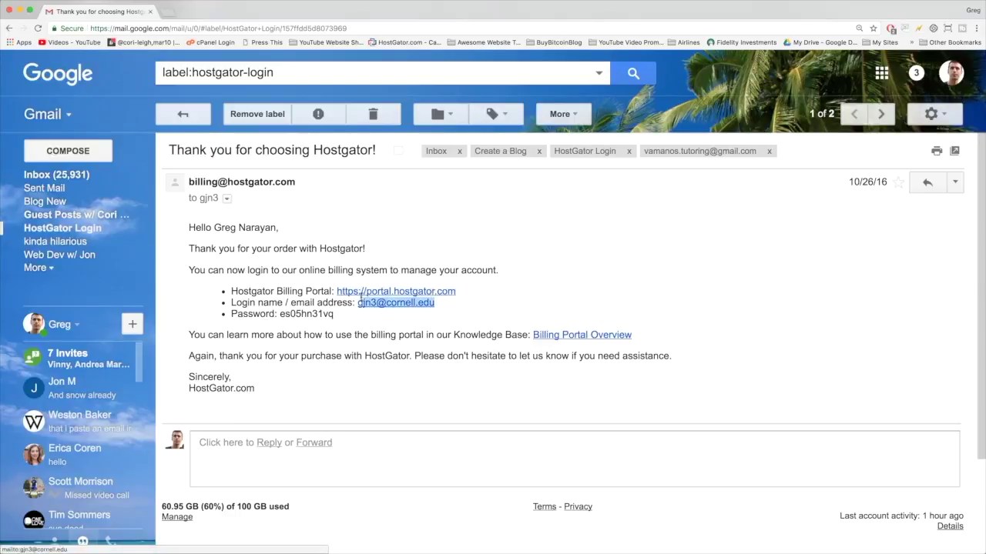
{"action": "left_click", "coordinate": [332, 310]}
{"action": "double_click", "coordinate": [316, 313]}
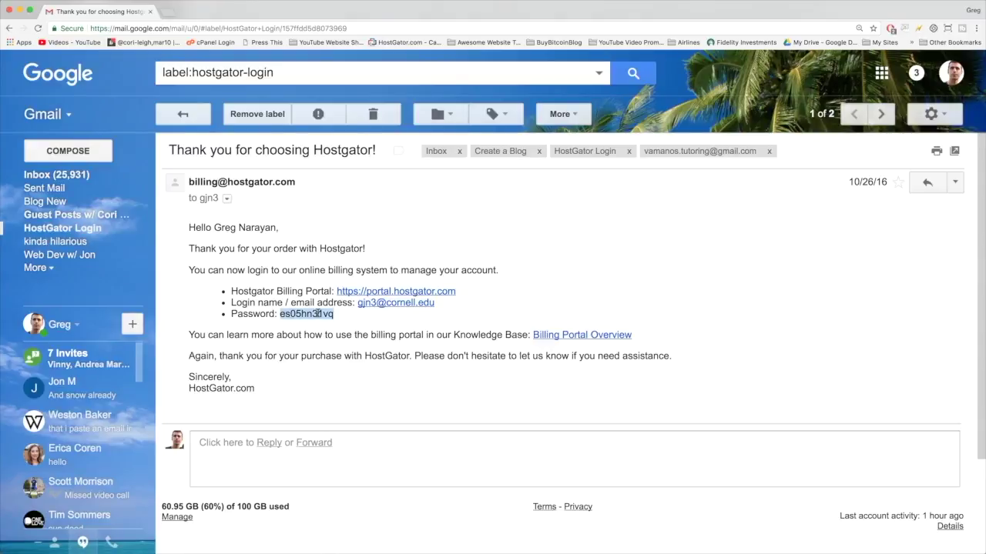
{"action": "left_click", "coordinate": [308, 327]}
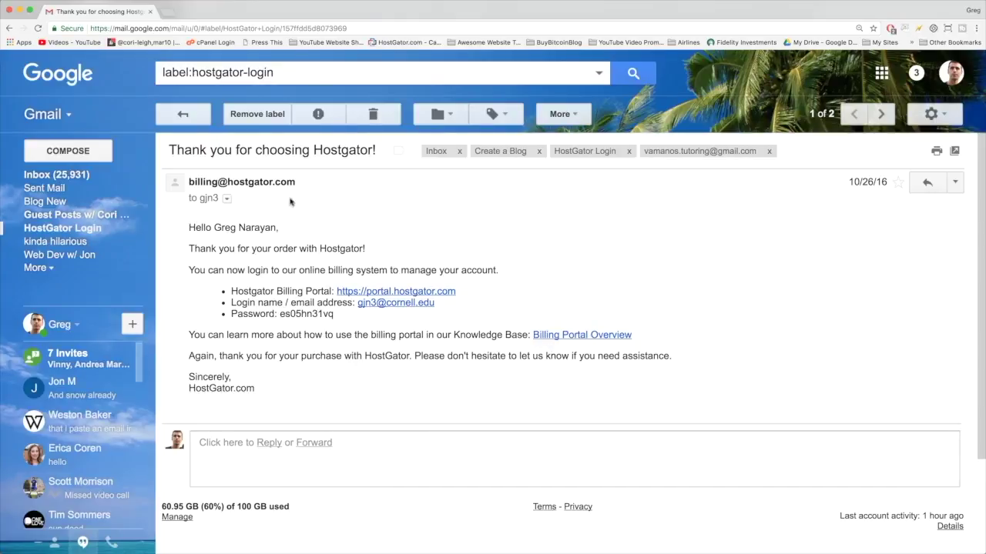
Step: Log in to portal.hostgator.com with the autofilled saved email and password
{"action": "left_click", "coordinate": [398, 293]}
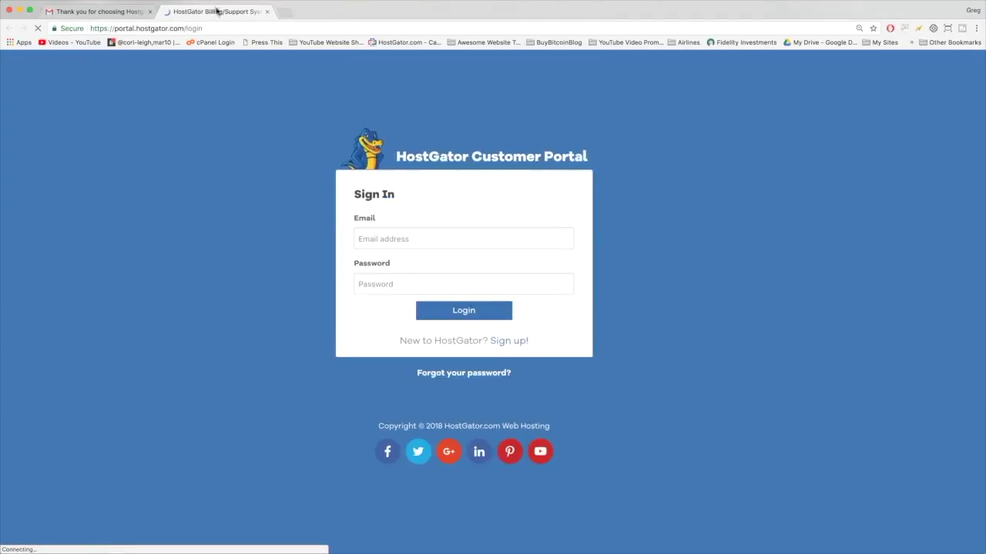
{"action": "left_click", "coordinate": [381, 231]}
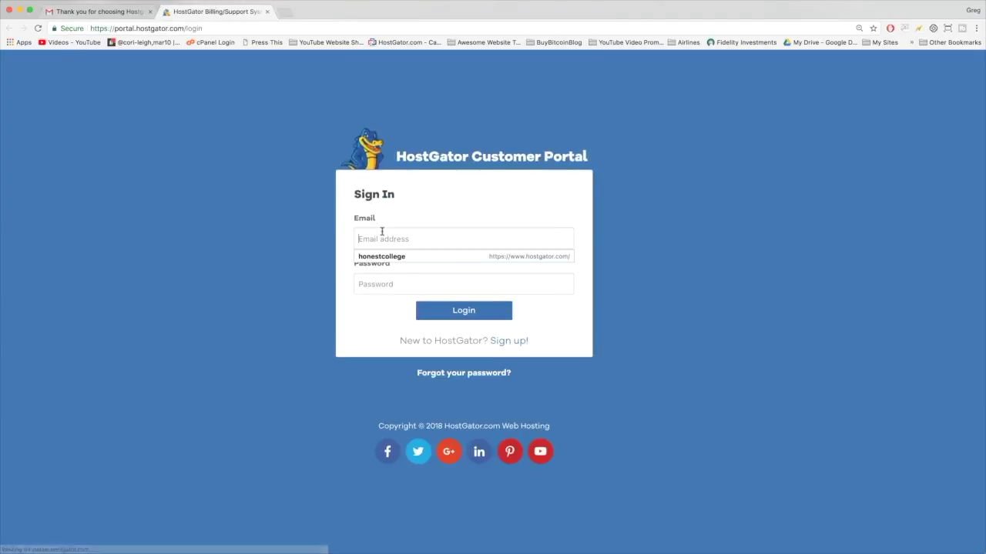
{"action": "type", "text": "g"}
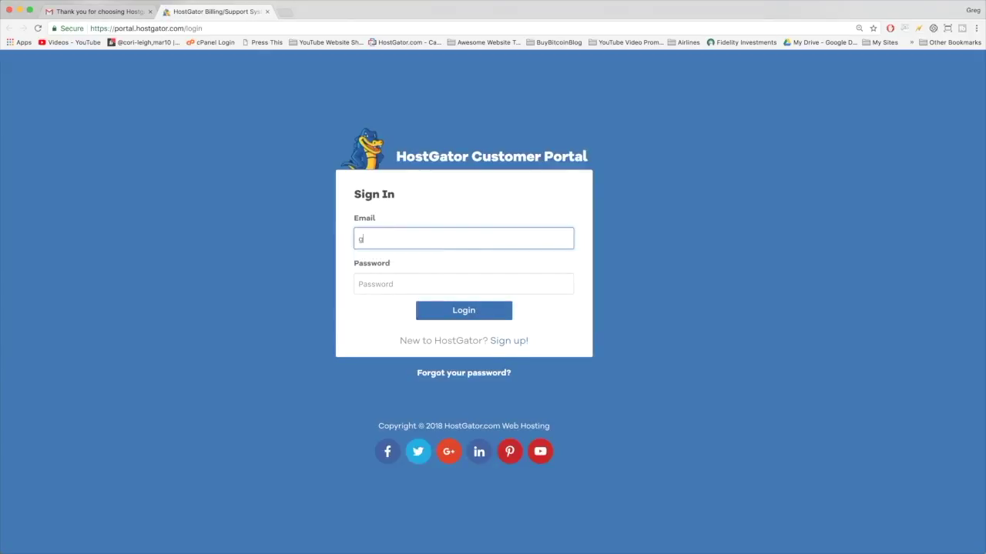
{"action": "key", "text": "Down"}
{"action": "key", "text": "Return"}
{"action": "key", "text": "Tab"}
{"action": "left_click", "coordinate": [422, 310]}
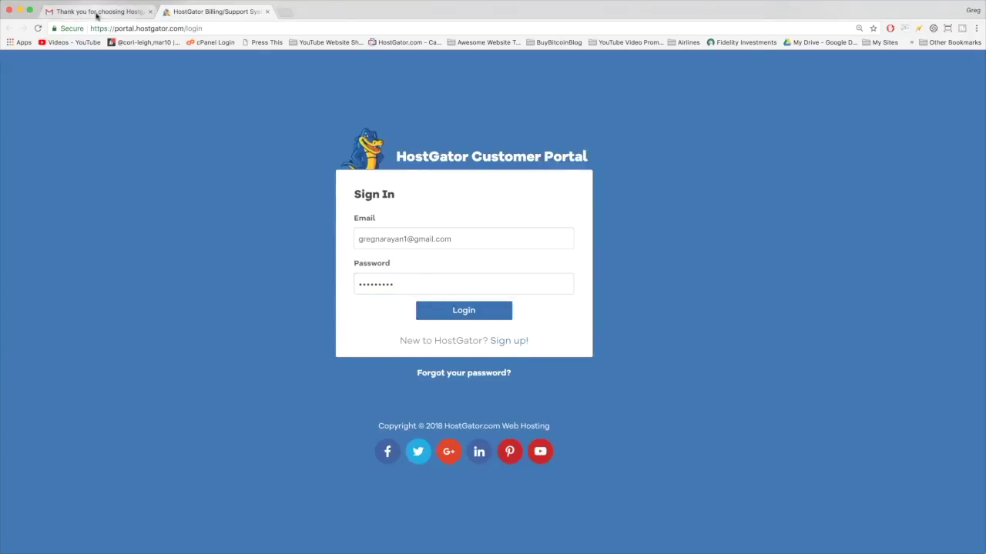
{"action": "left_click", "coordinate": [89, 11]}
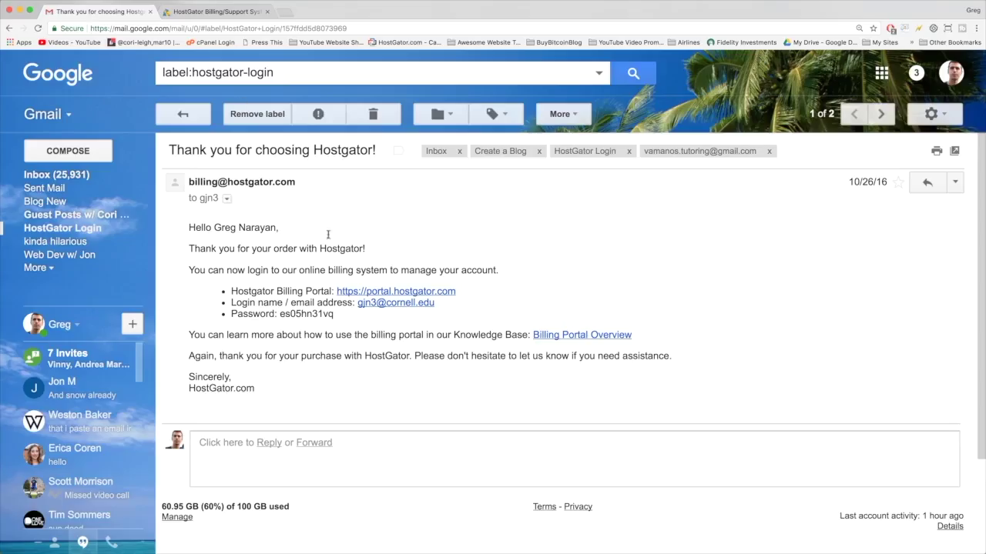
{"action": "left_click", "coordinate": [219, 13]}
{"action": "left_click", "coordinate": [479, 310]}
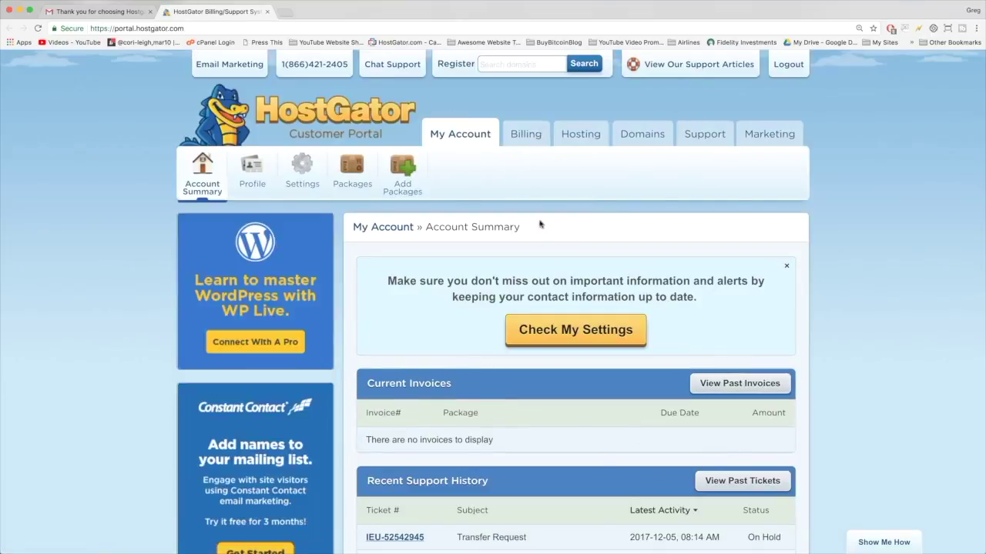
Step: Open Manage Domains and expand the narayguy.com domain overview
{"action": "left_click", "coordinate": [635, 135]}
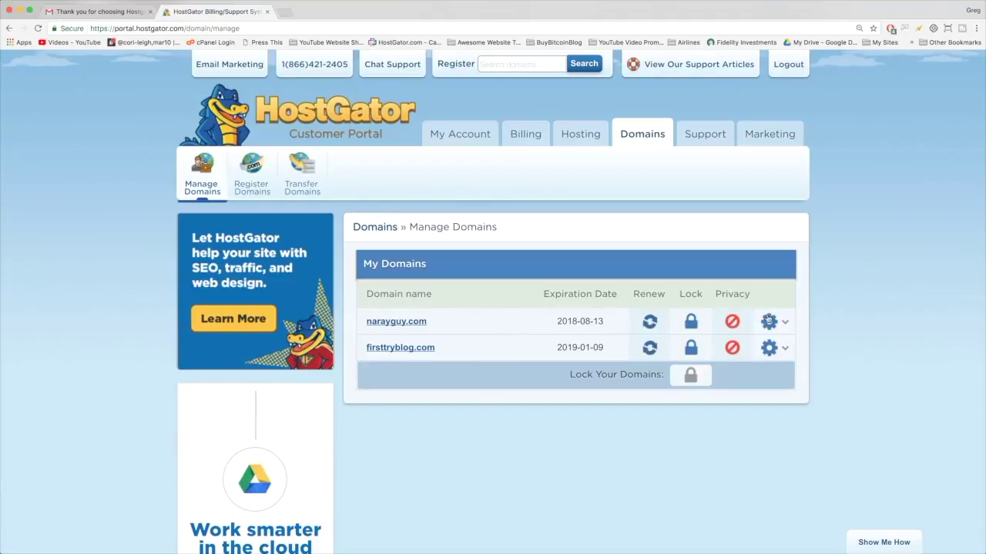
{"action": "left_click", "coordinate": [778, 324]}
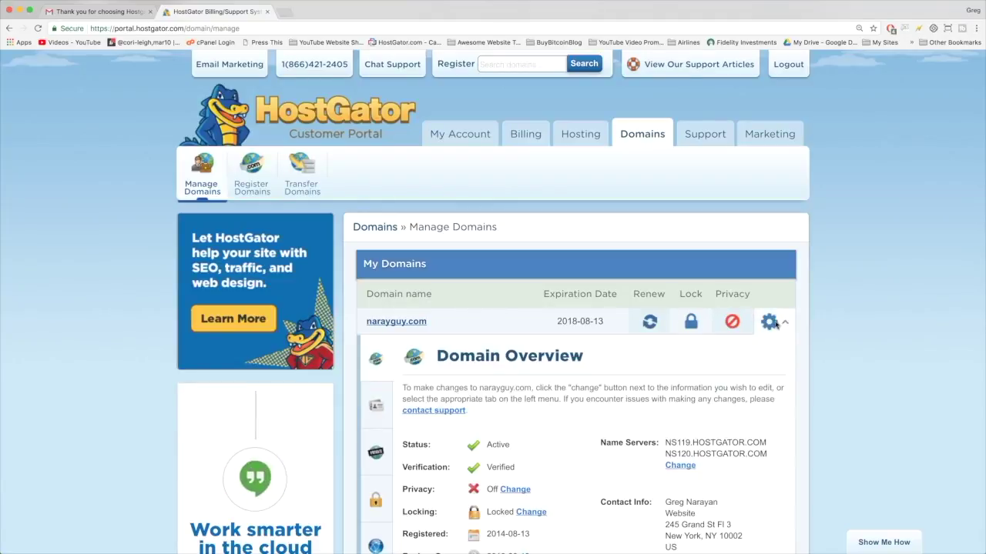
{"action": "scroll", "coordinate": [474, 215], "scroll_direction": "down", "scroll_amount": 3}
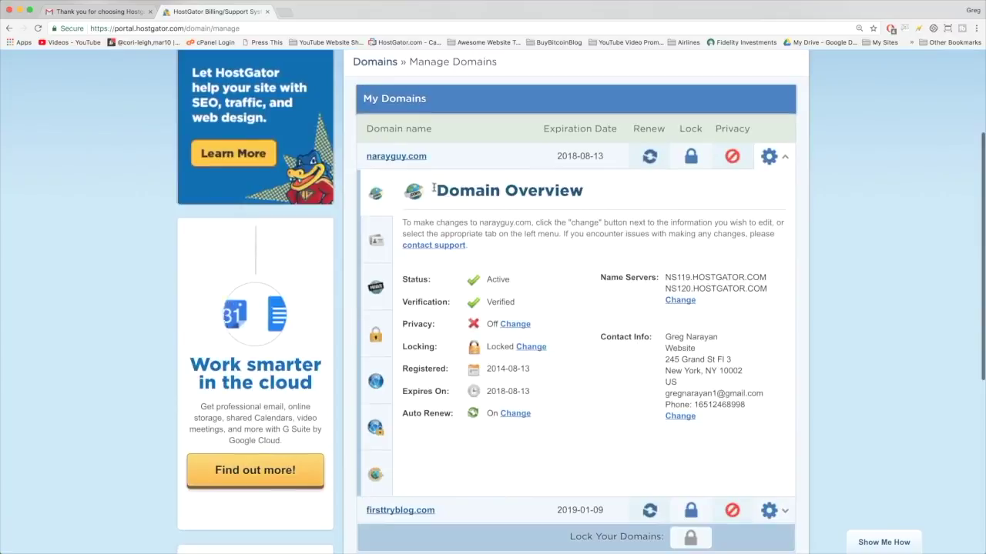
{"action": "left_click_drag", "start_coordinate": [435, 191], "coordinate": [613, 195]}
{"action": "left_click", "coordinate": [613, 196]}
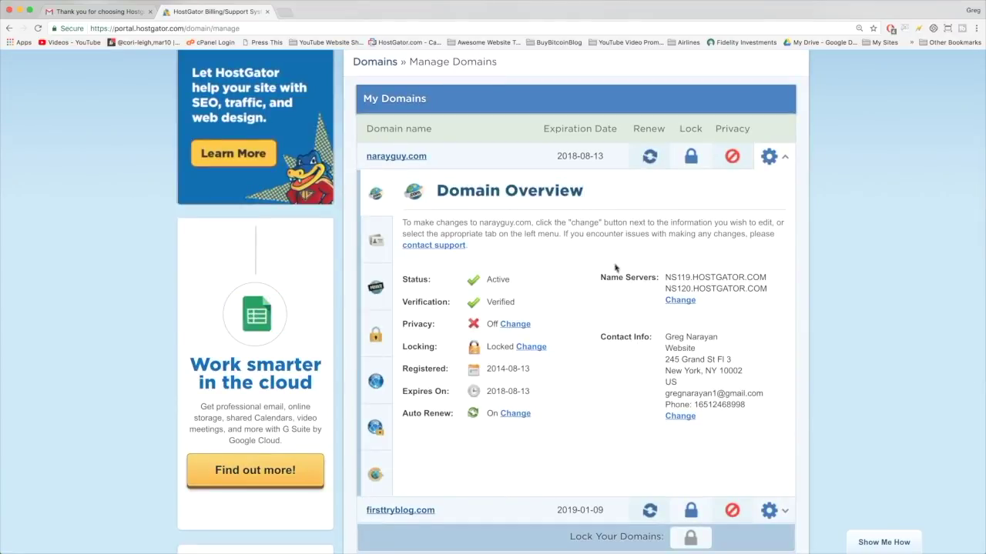
Step: Highlight narayguy.com's name servers NS119 and NS120.HOSTGATOR.COM, then return to the Gmail email
{"action": "left_click_drag", "start_coordinate": [603, 278], "coordinate": [747, 303]}
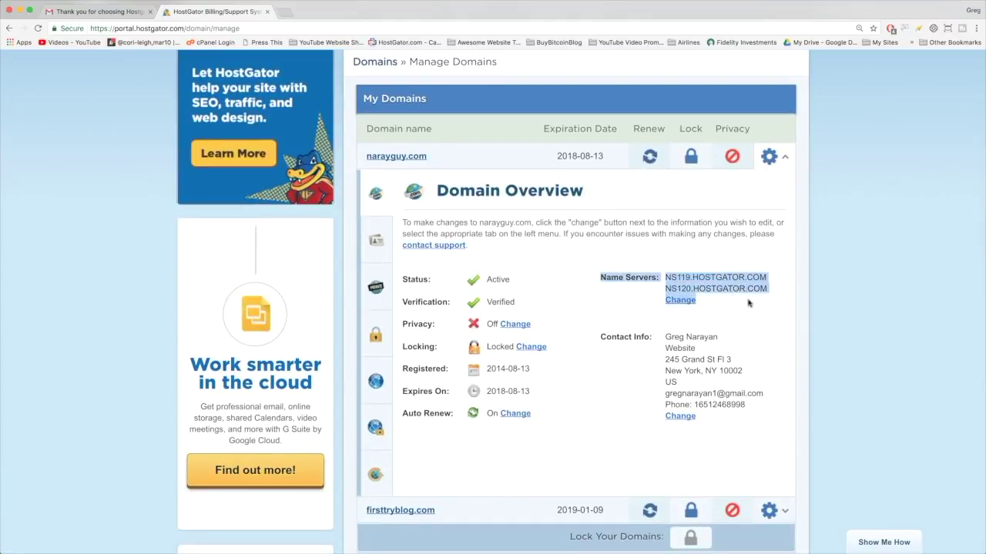
{"action": "left_click", "coordinate": [759, 316]}
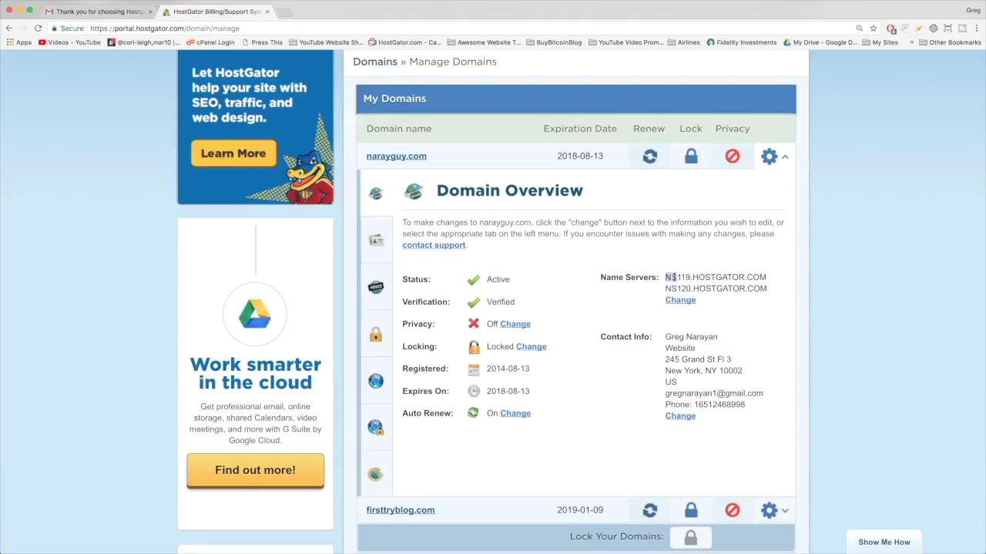
{"action": "left_click_drag", "start_coordinate": [667, 277], "coordinate": [773, 279]}
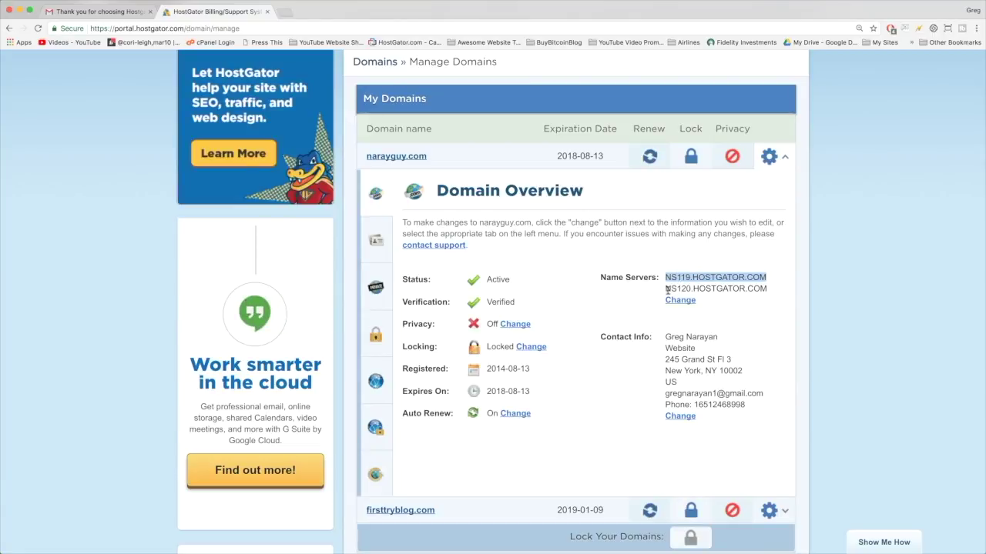
{"action": "left_click_drag", "start_coordinate": [665, 289], "coordinate": [776, 288]}
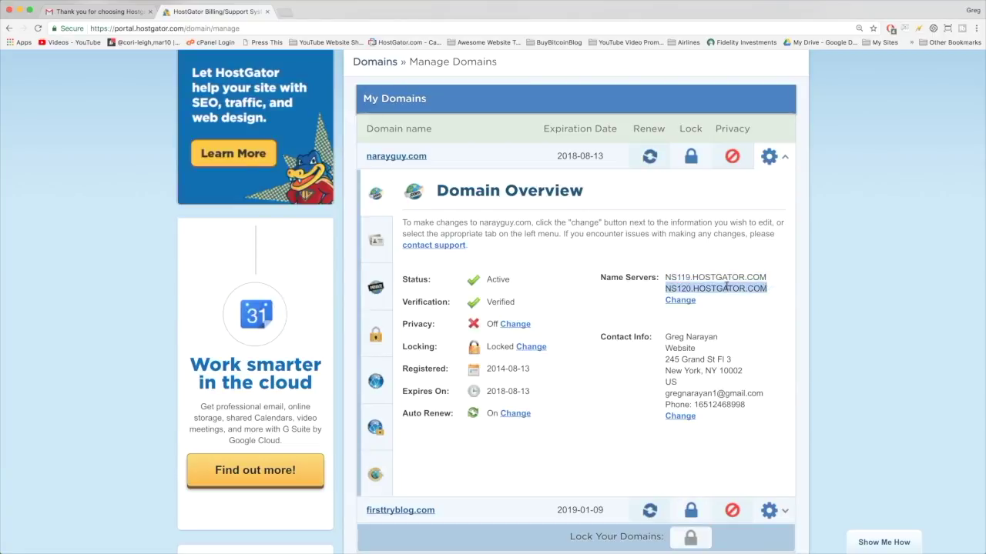
{"action": "left_click", "coordinate": [113, 16]}
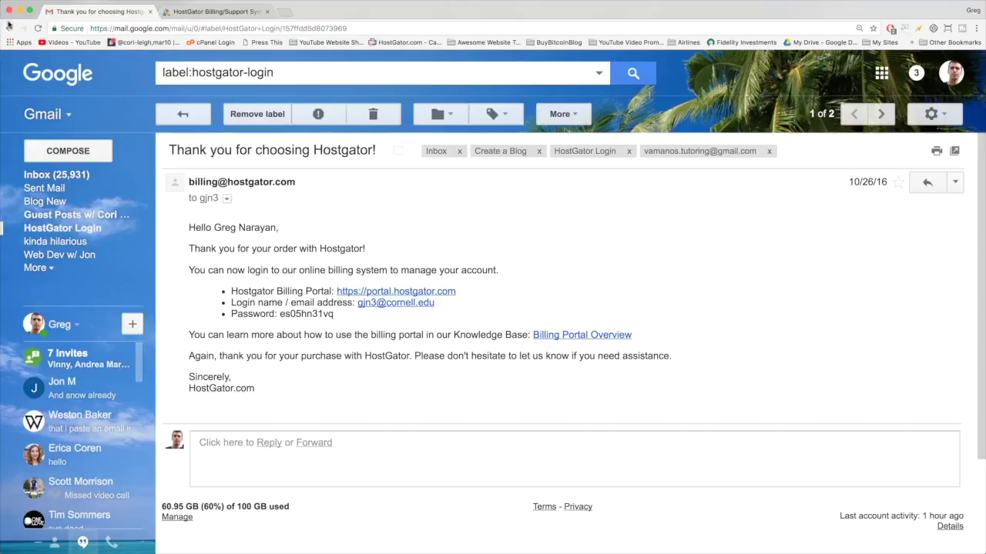
Step: Open the older 'sales' account-info email and copy nameserver ns119.hostgator.com
{"action": "left_click", "coordinate": [9, 29]}
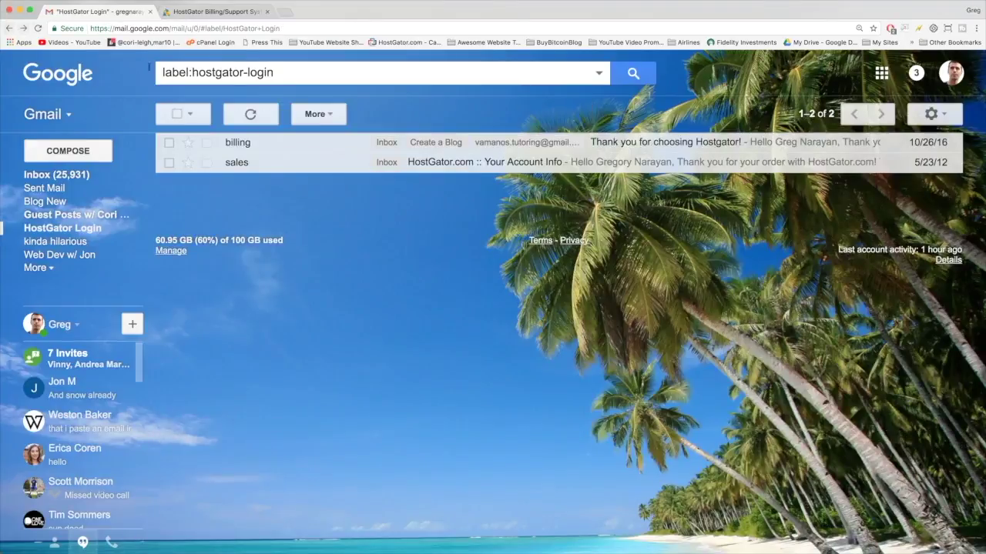
{"action": "left_click", "coordinate": [254, 164]}
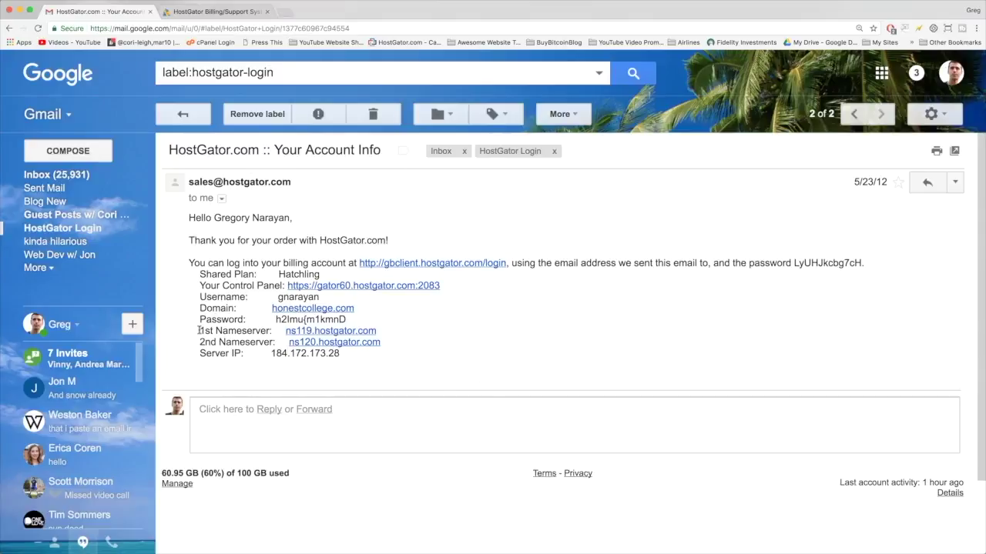
{"action": "left_click_drag", "start_coordinate": [199, 330], "coordinate": [384, 342]}
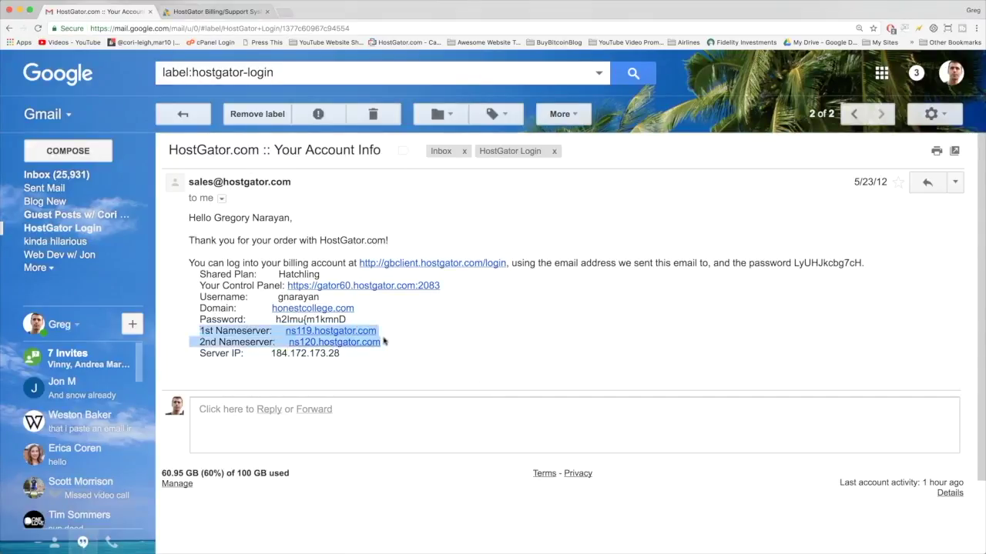
{"action": "left_click", "coordinate": [404, 341]}
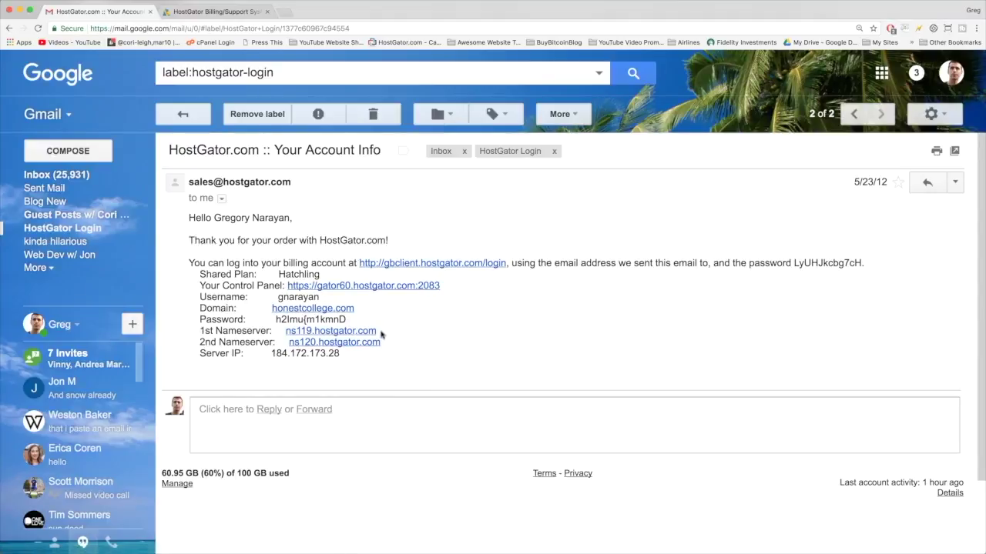
{"action": "left_click_drag", "start_coordinate": [381, 332], "coordinate": [284, 334]}
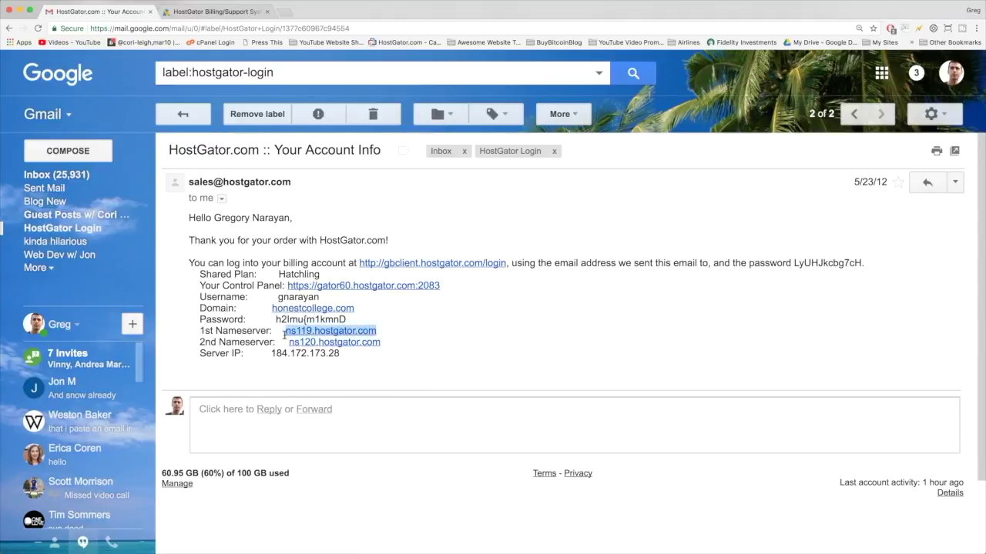
{"action": "right_click", "coordinate": [301, 337]}
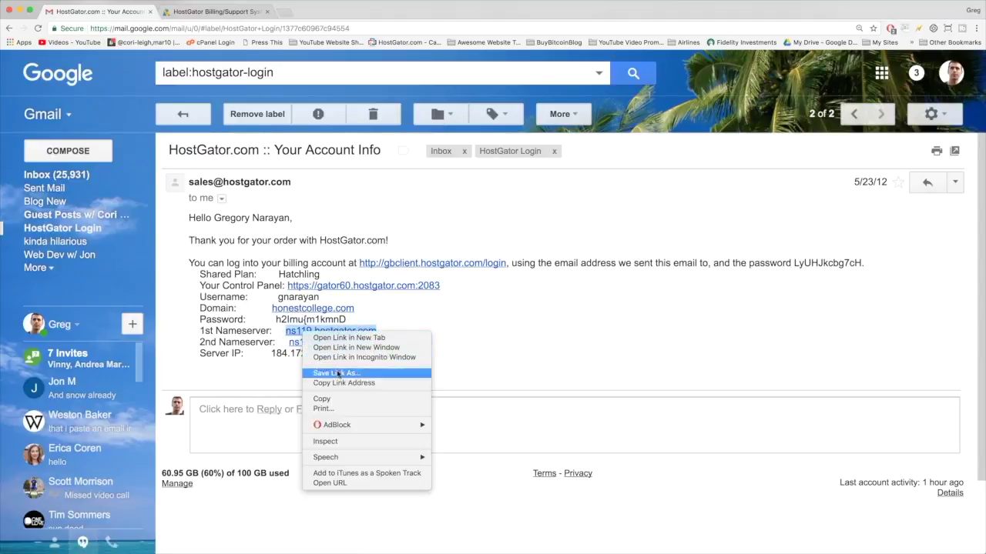
{"action": "left_click", "coordinate": [331, 399]}
Step: Replace narayguy.com's Name Server 1 with the pasted ns119.hostgator.com
{"action": "left_click", "coordinate": [222, 10]}
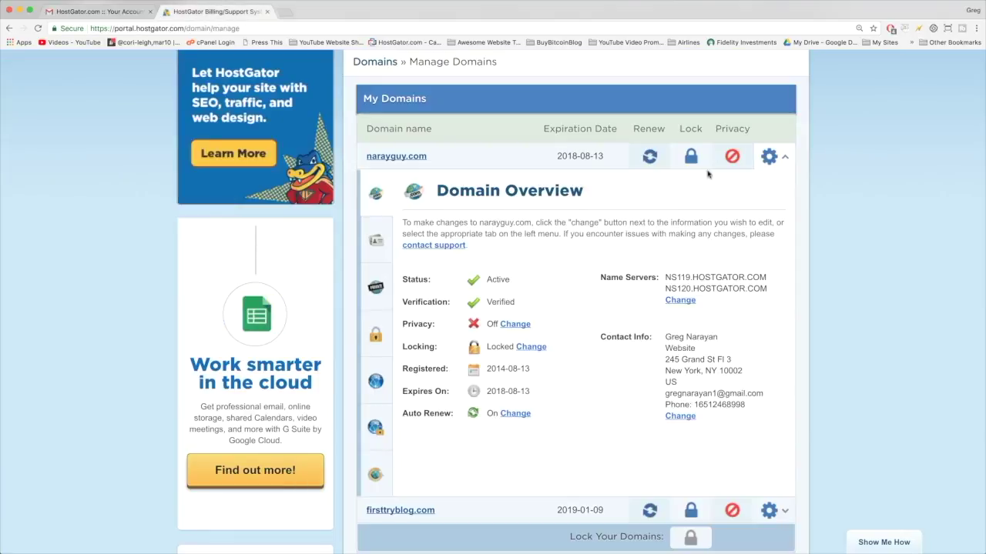
{"action": "left_click", "coordinate": [679, 300]}
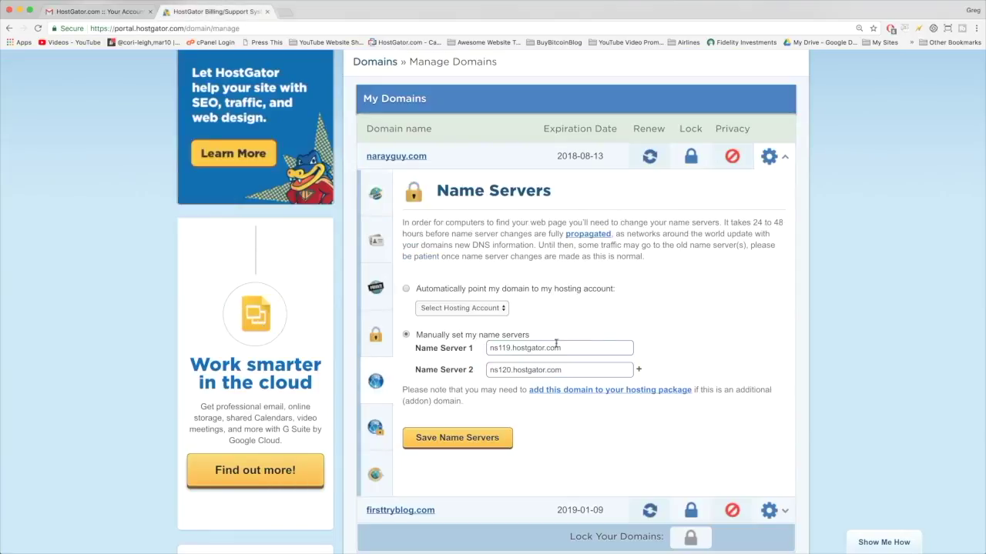
{"action": "left_click_drag", "start_coordinate": [569, 350], "coordinate": [486, 354]}
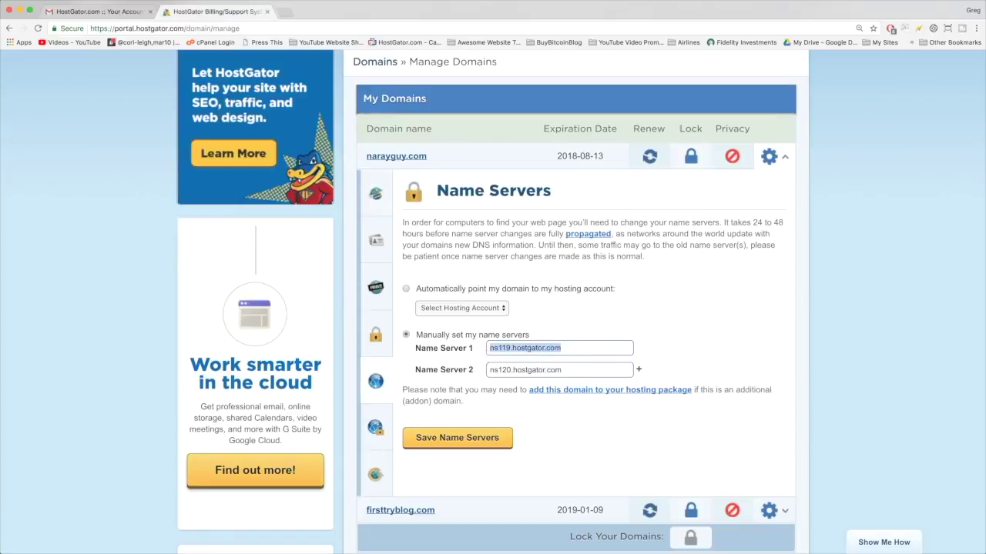
{"action": "key", "text": "BackSpace"}
{"action": "right_click", "coordinate": [497, 349]}
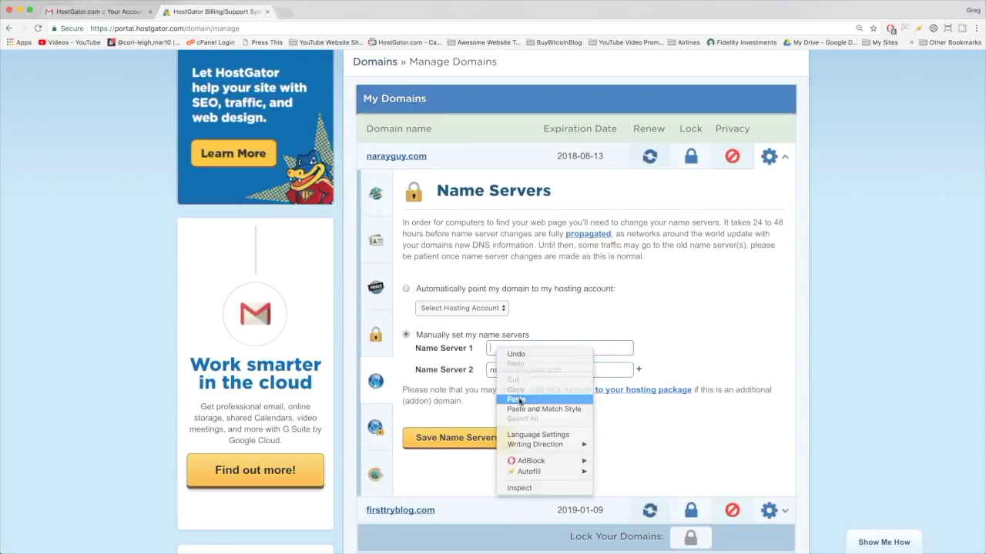
{"action": "left_click", "coordinate": [516, 400]}
Step: Copy ns120.hostgator.com from the email into Name Server 2 and save the name servers
{"action": "left_click_drag", "start_coordinate": [567, 370], "coordinate": [487, 370]}
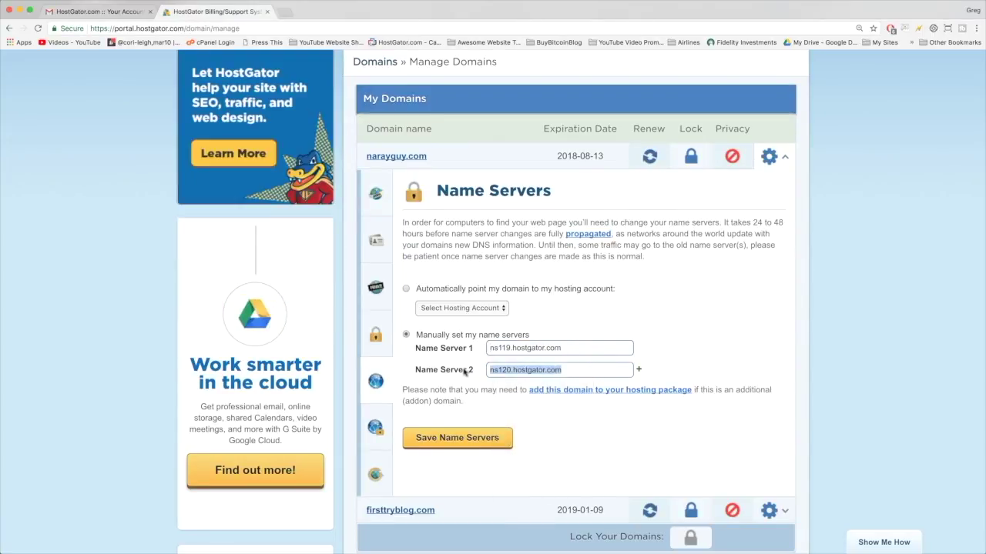
{"action": "key", "text": "BackSpace"}
{"action": "left_click", "coordinate": [92, 12]}
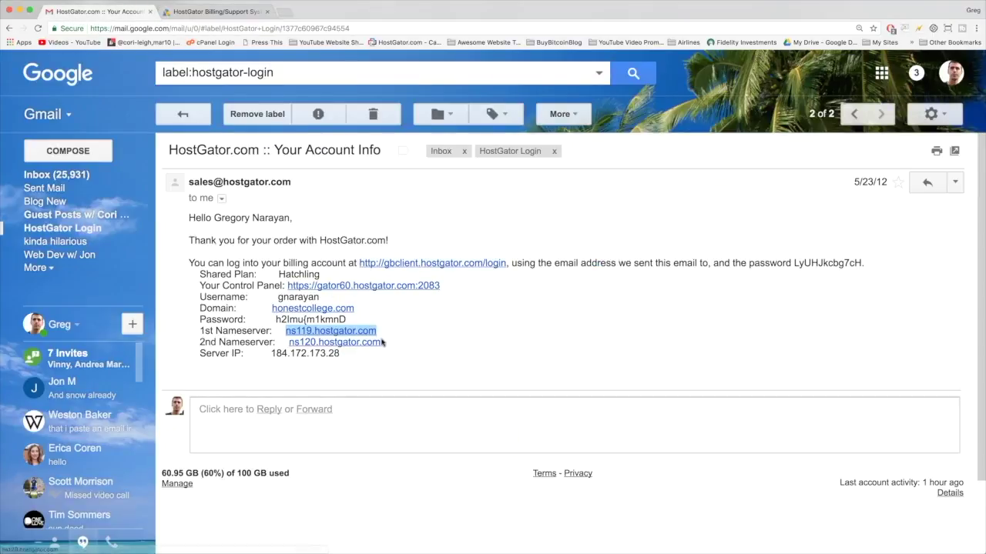
{"action": "left_click_drag", "start_coordinate": [385, 345], "coordinate": [288, 343]}
{"action": "right_click", "coordinate": [322, 343]}
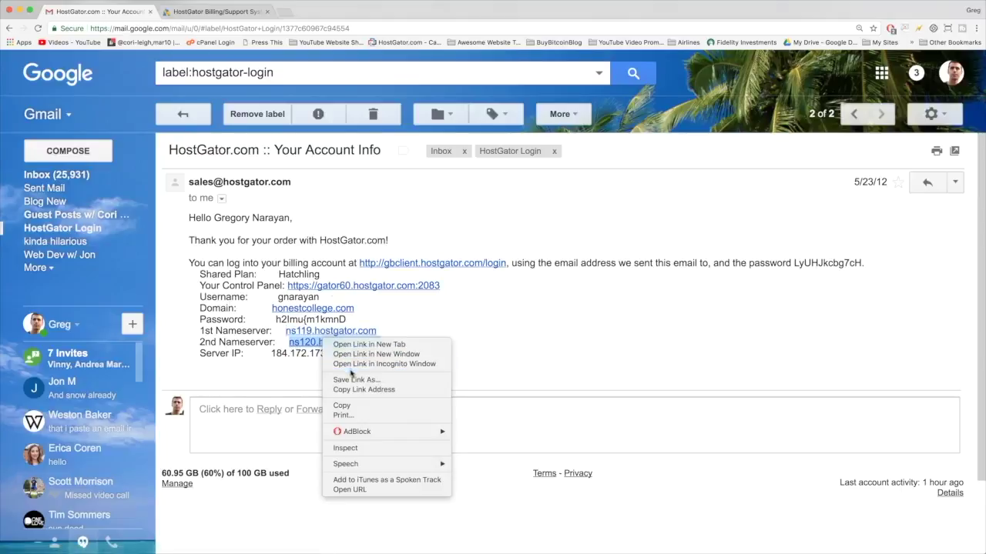
{"action": "left_click", "coordinate": [362, 406]}
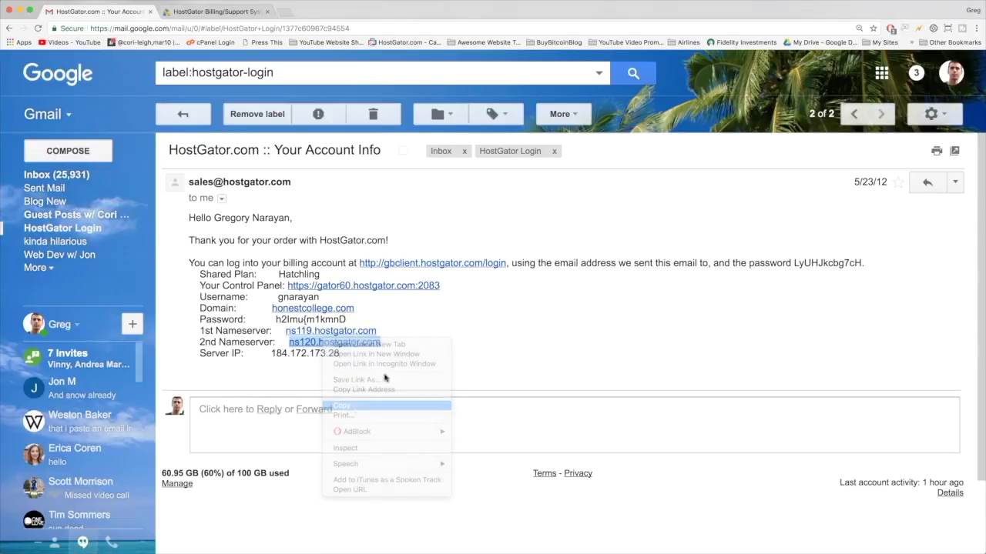
{"action": "left_click", "coordinate": [216, 11]}
{"action": "right_click", "coordinate": [507, 368]}
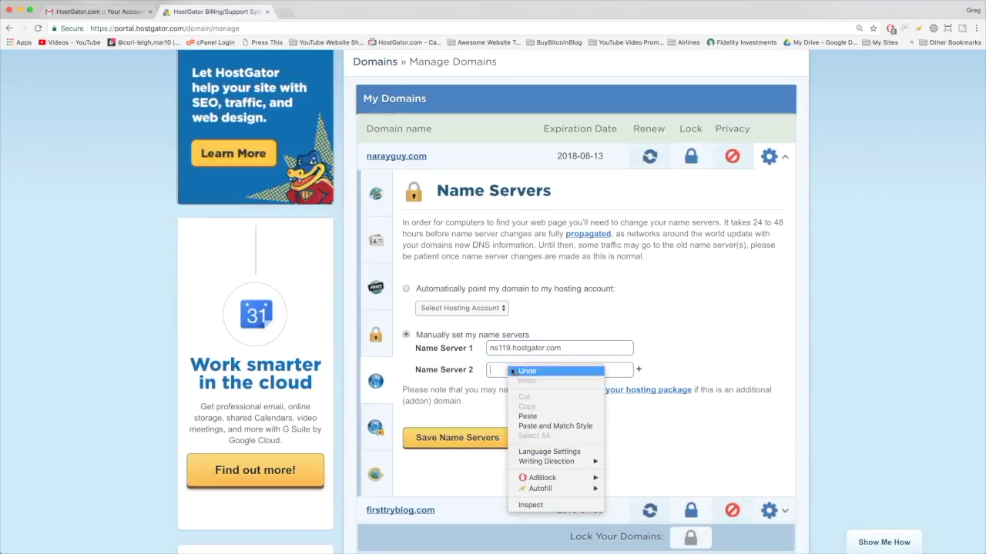
{"action": "left_click", "coordinate": [528, 412]}
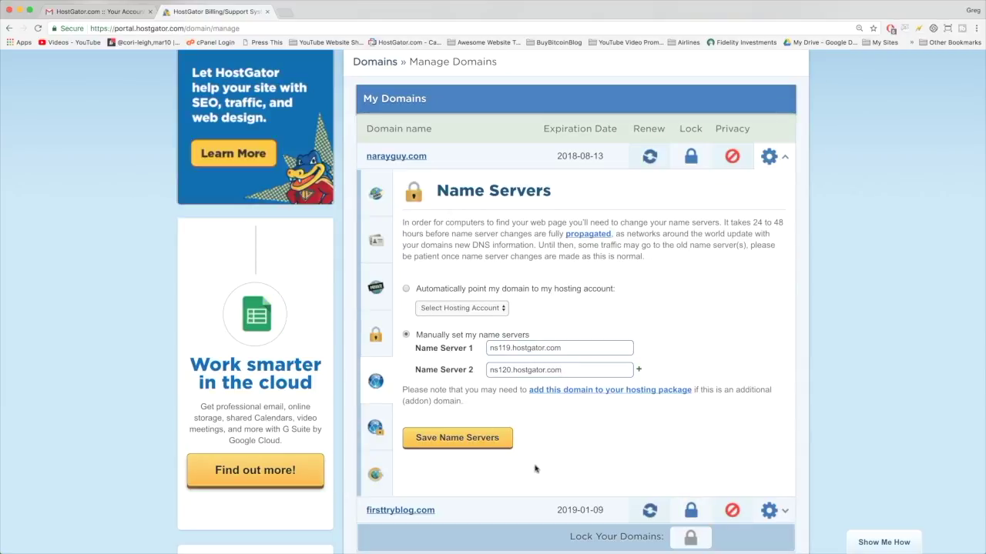
{"action": "left_click", "coordinate": [466, 444]}
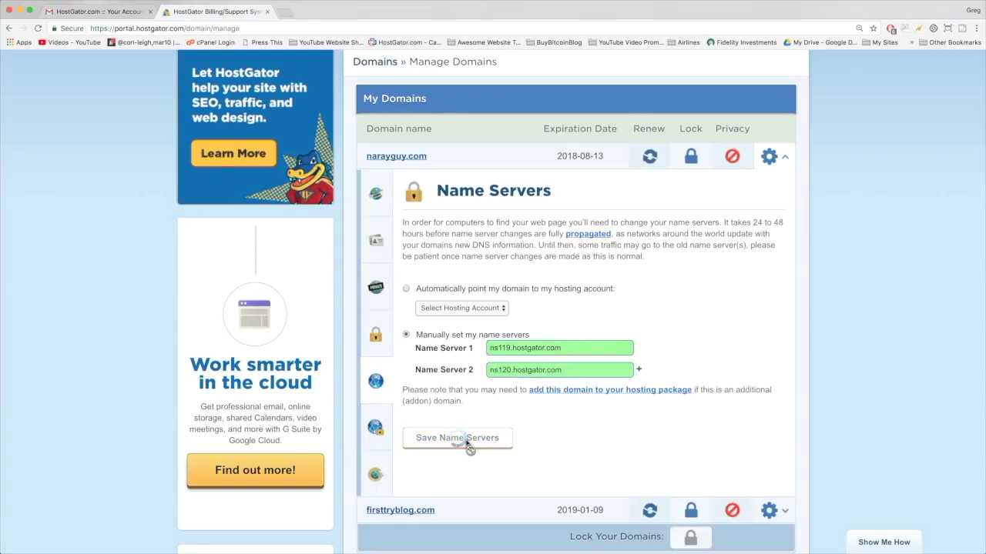
Step: Collapse the narayguy.com name server panel and browse the hosting account dashboard
{"action": "left_click", "coordinate": [785, 154]}
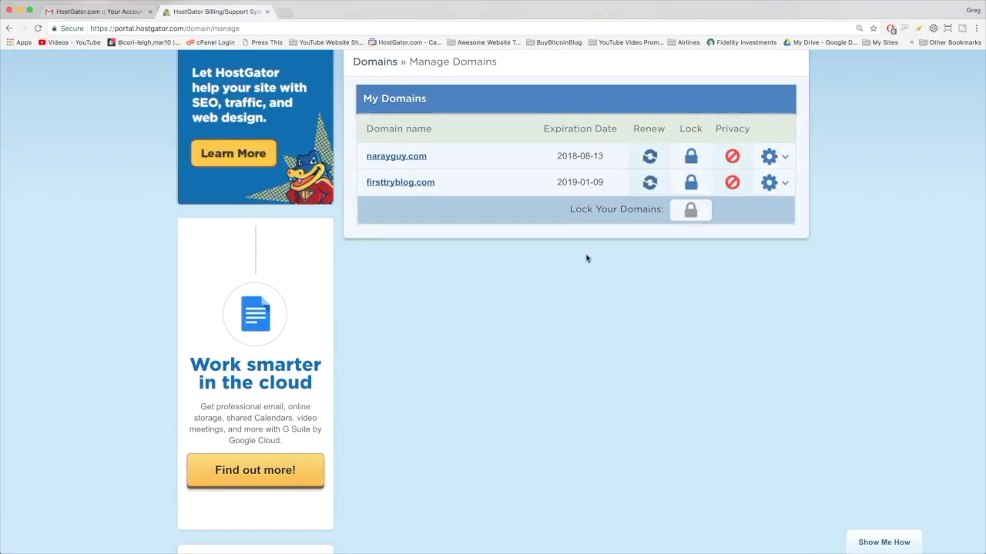
{"action": "scroll", "coordinate": [587, 259], "scroll_direction": "up", "scroll_amount": 3}
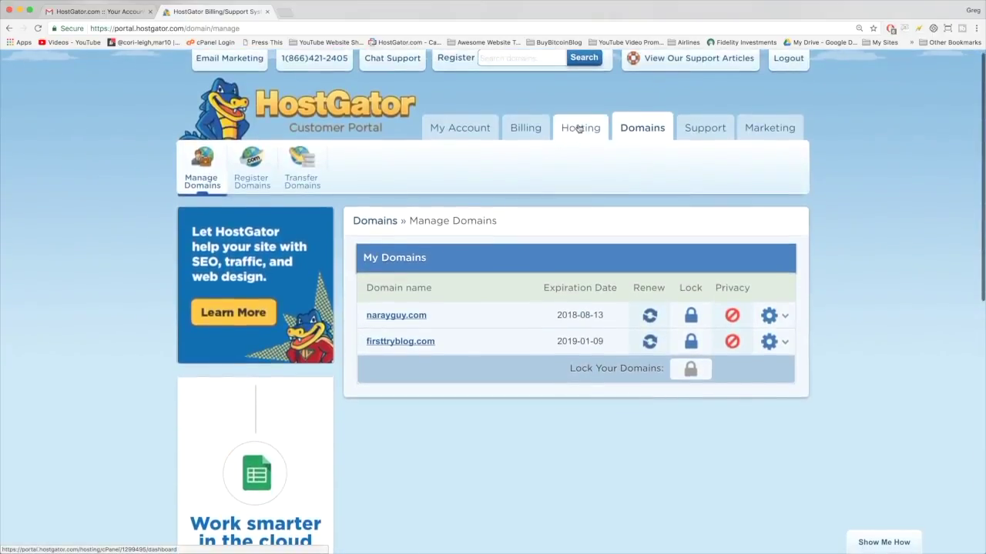
{"action": "left_click", "coordinate": [580, 128]}
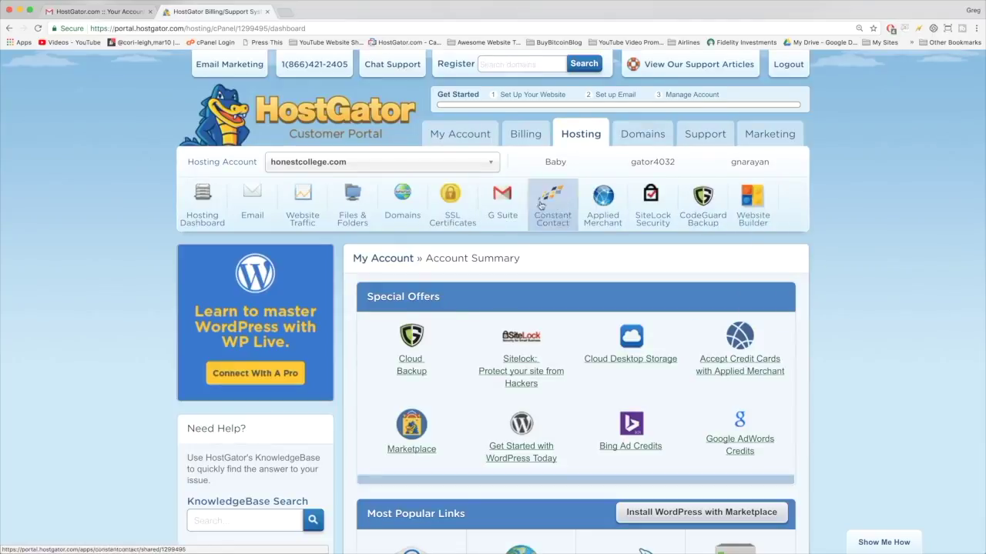
{"action": "scroll", "coordinate": [457, 202], "scroll_direction": "down", "scroll_amount": 5}
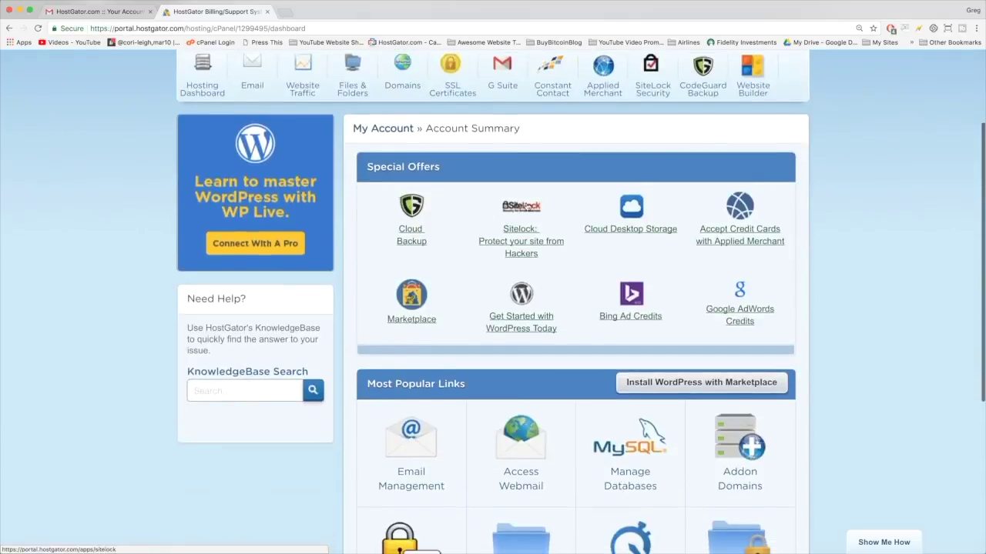
{"action": "scroll", "coordinate": [525, 202], "scroll_direction": "down", "scroll_amount": 1}
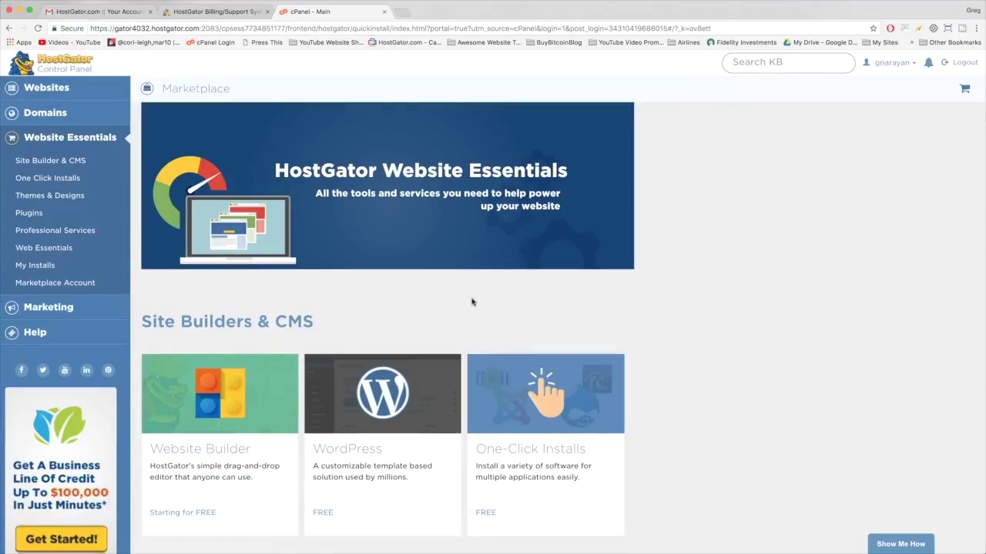
Step: Scroll to Site Builders & CMS and choose the WordPress card
{"action": "scroll", "coordinate": [469, 301], "scroll_direction": "down", "scroll_amount": 2}
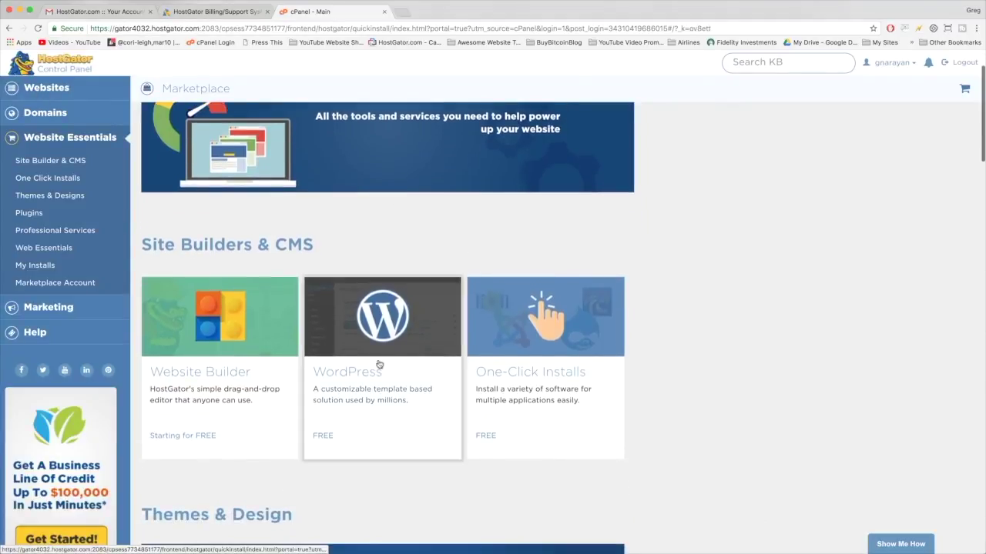
{"action": "left_click", "coordinate": [421, 342]}
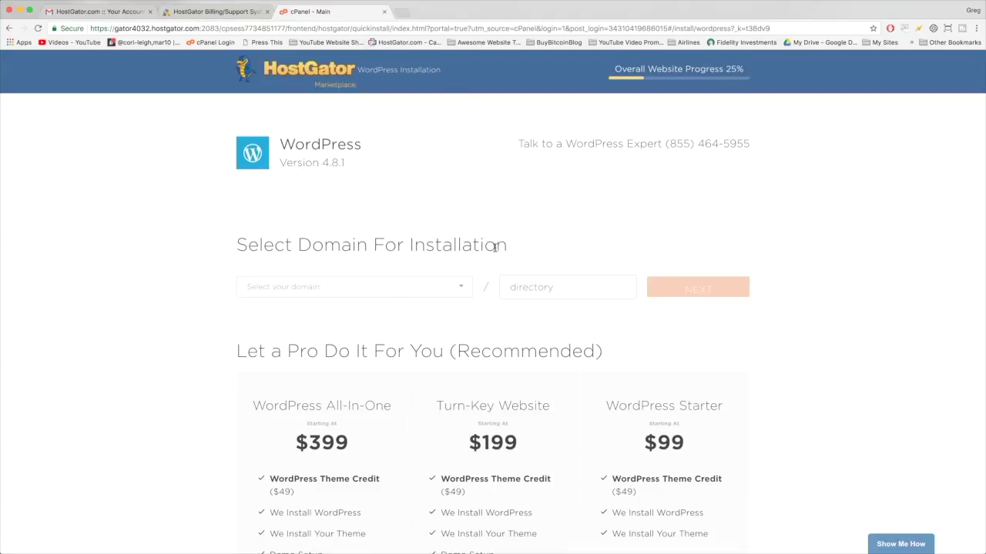
Step: Pick setupawordpresswebsite.com from the domain dropdown for the WordPress install
{"action": "left_click", "coordinate": [460, 289]}
{"action": "scroll", "coordinate": [411, 373], "scroll_direction": "down", "scroll_amount": 5}
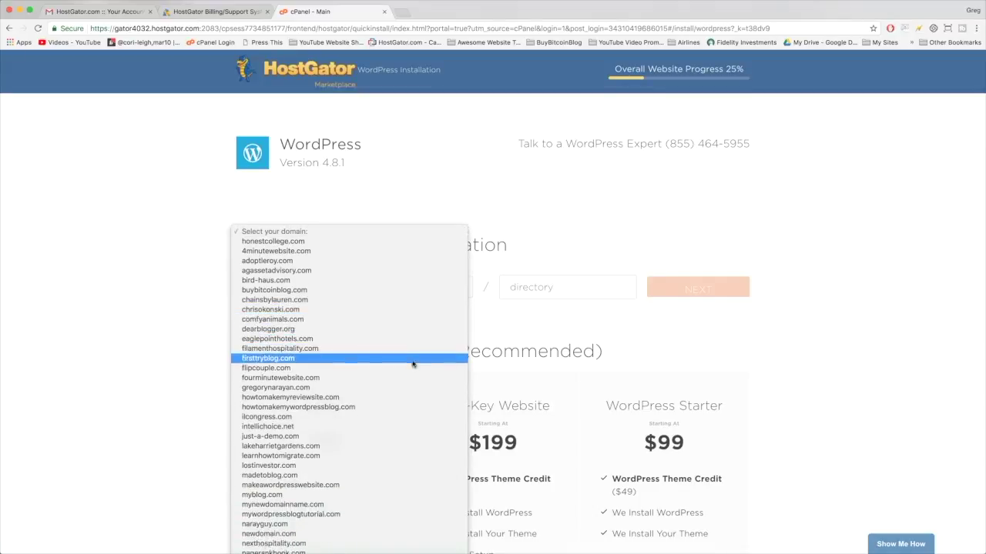
{"action": "scroll", "coordinate": [387, 421], "scroll_direction": "down", "scroll_amount": 1}
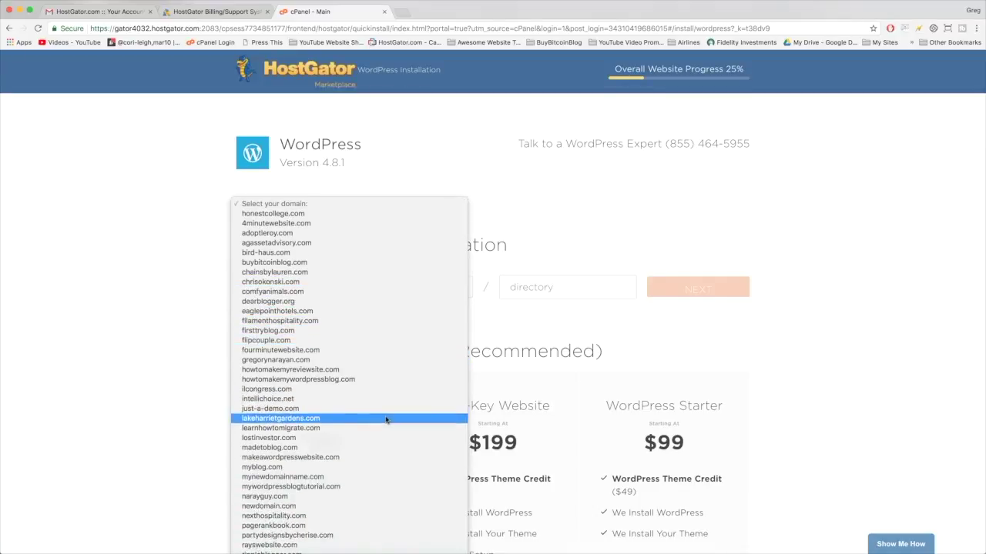
{"action": "scroll", "coordinate": [331, 402], "scroll_direction": "down", "scroll_amount": 8}
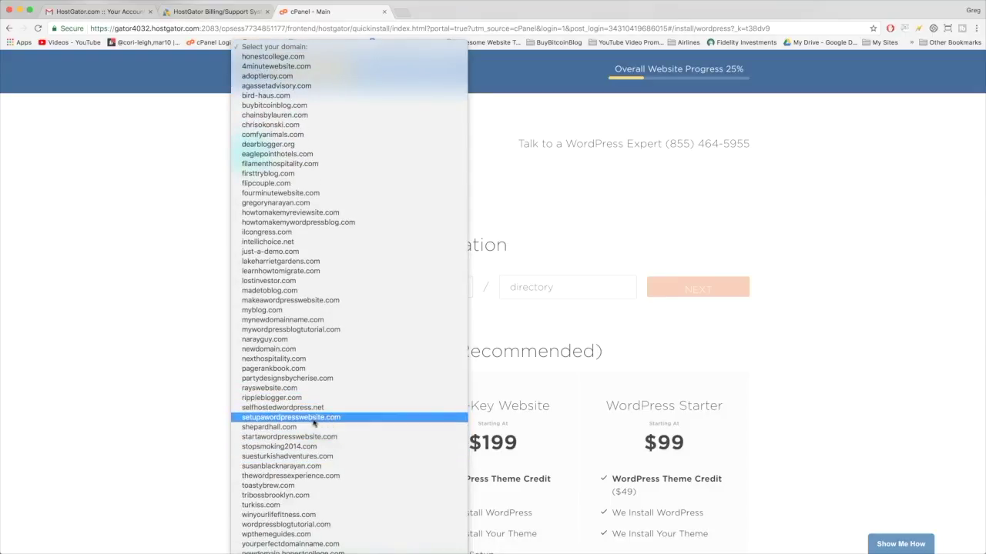
{"action": "left_click", "coordinate": [314, 417]}
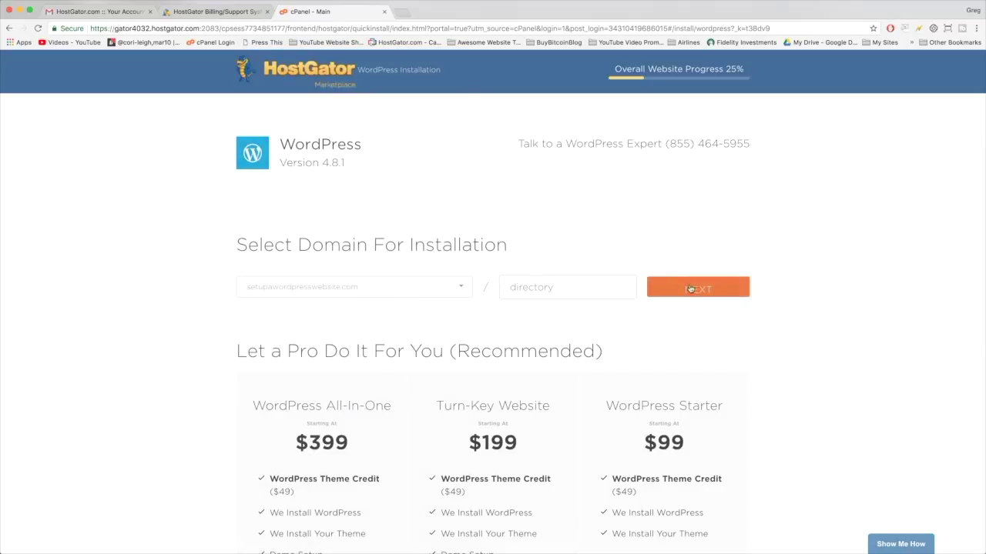
{"action": "scroll", "coordinate": [762, 358], "scroll_direction": "down", "scroll_amount": 3}
{"action": "scroll", "coordinate": [407, 253], "scroll_direction": "down", "scroll_amount": 3}
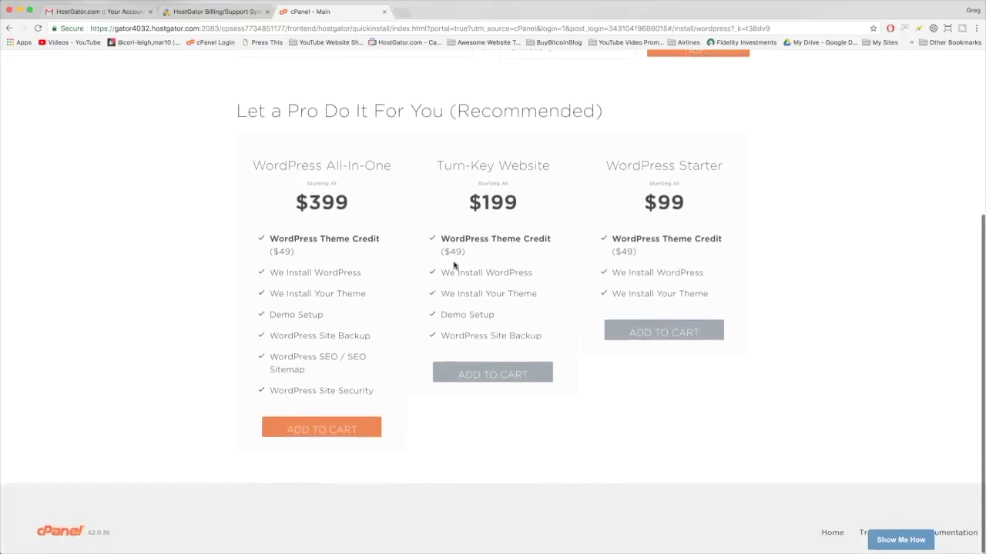
{"action": "scroll", "coordinate": [632, 216], "scroll_direction": "up", "scroll_amount": 6}
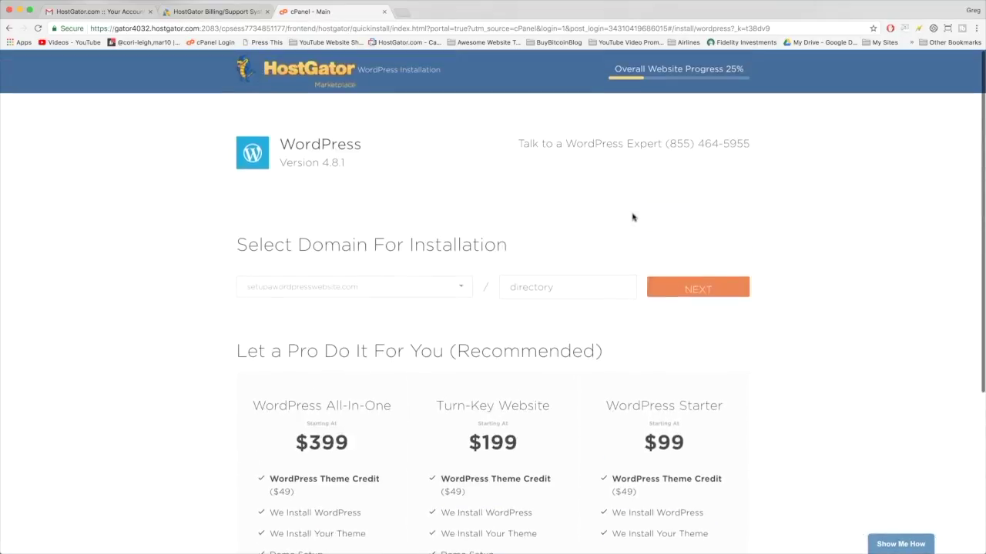
Step: Fill in blog title 'Setup a WordPress Website', admin user, first and last names, and admin e-mail
{"action": "left_click", "coordinate": [700, 291]}
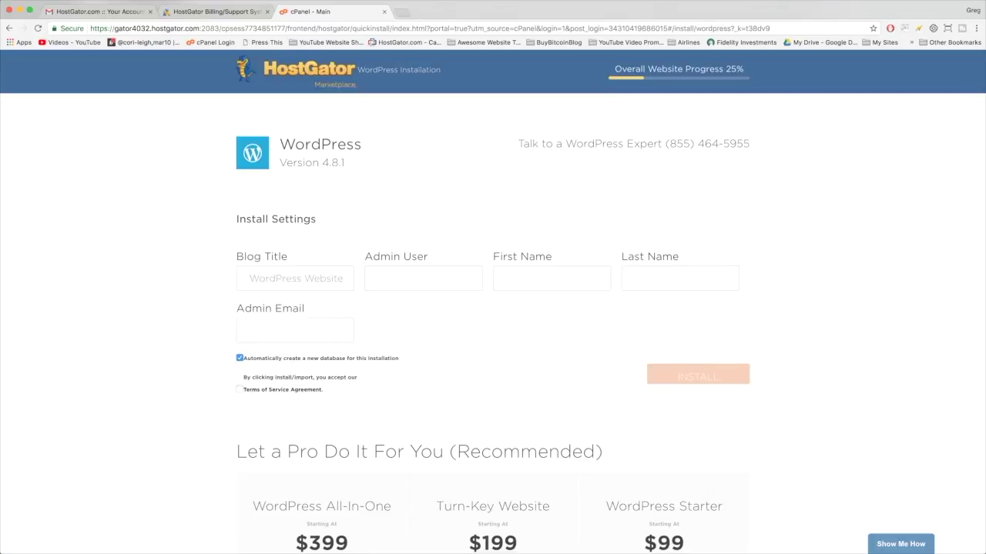
{"action": "left_click", "coordinate": [385, 279]}
{"action": "left_click_drag", "start_coordinate": [342, 280], "coordinate": [314, 278]}
{"action": "left_click_drag", "start_coordinate": [246, 280], "coordinate": [347, 278]}
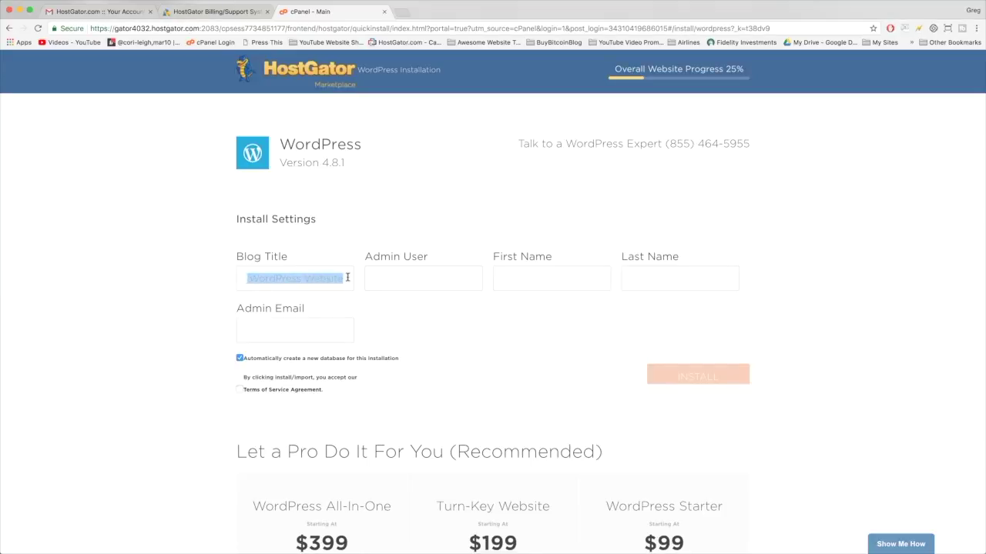
{"action": "left_click", "coordinate": [373, 275]}
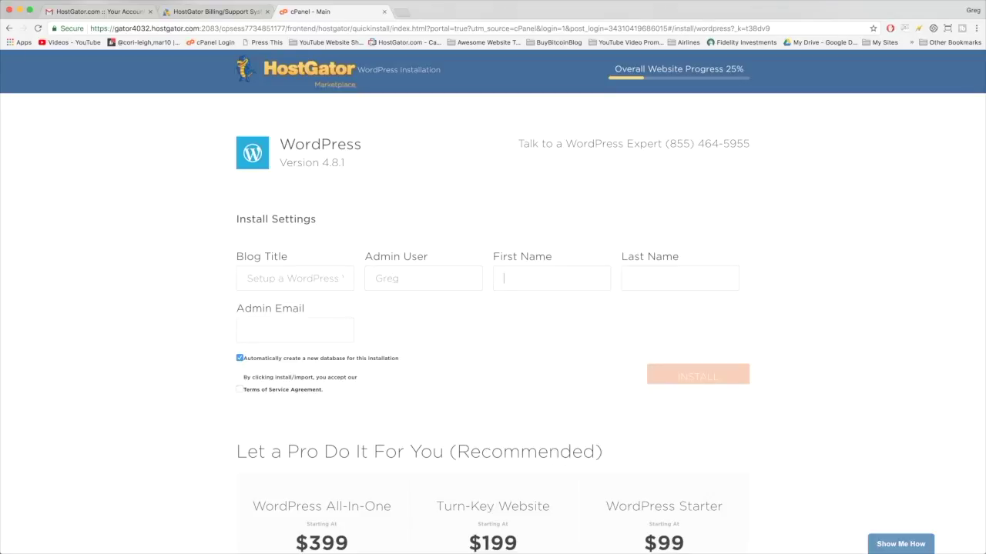
{"action": "key", "text": "Tab"}
{"action": "double_click", "coordinate": [387, 278]}
{"action": "left_click", "coordinate": [386, 277]}
{"action": "double_click", "coordinate": [386, 276]}
{"action": "left_click", "coordinate": [501, 276]}
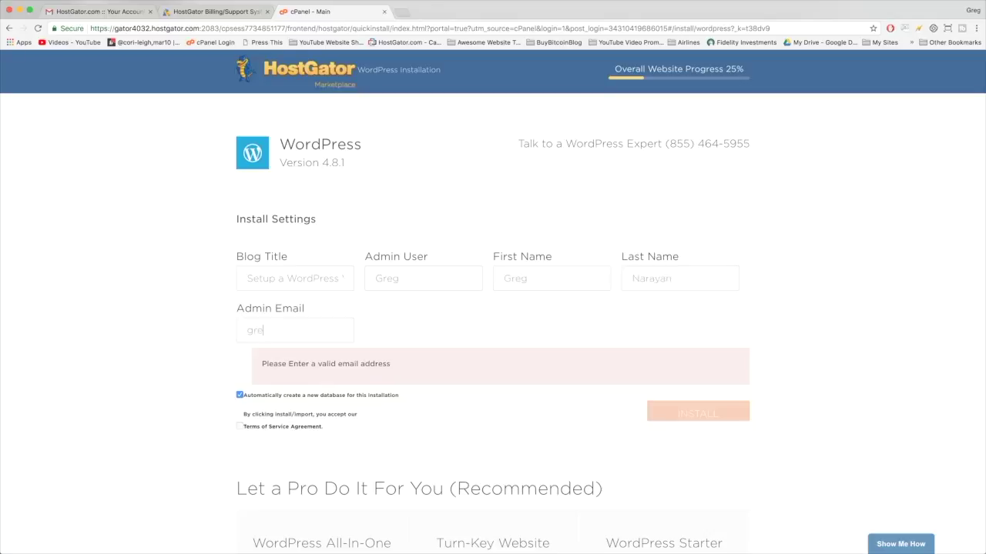
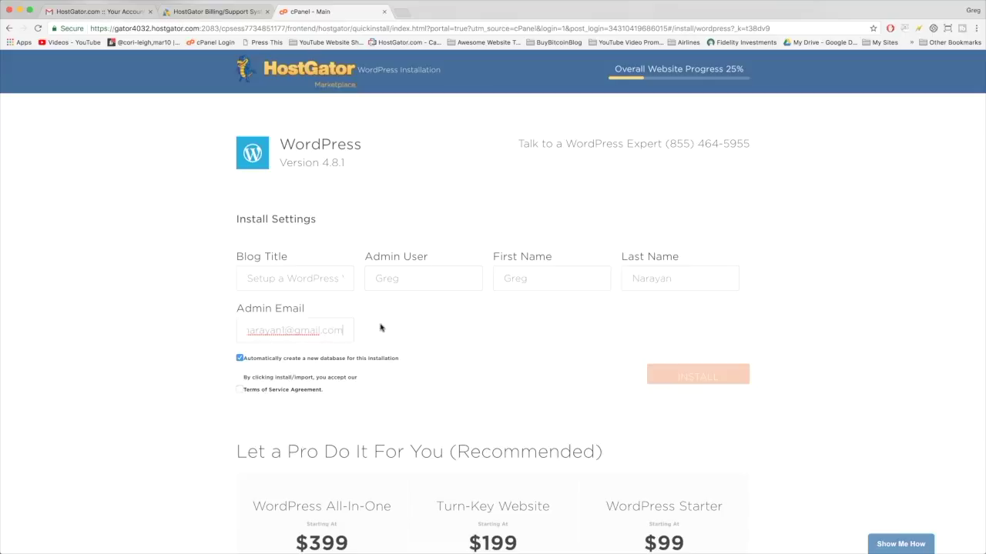
Step: Accept the Terms of Service, check the name entries, and install WordPress
{"action": "left_click", "coordinate": [239, 390]}
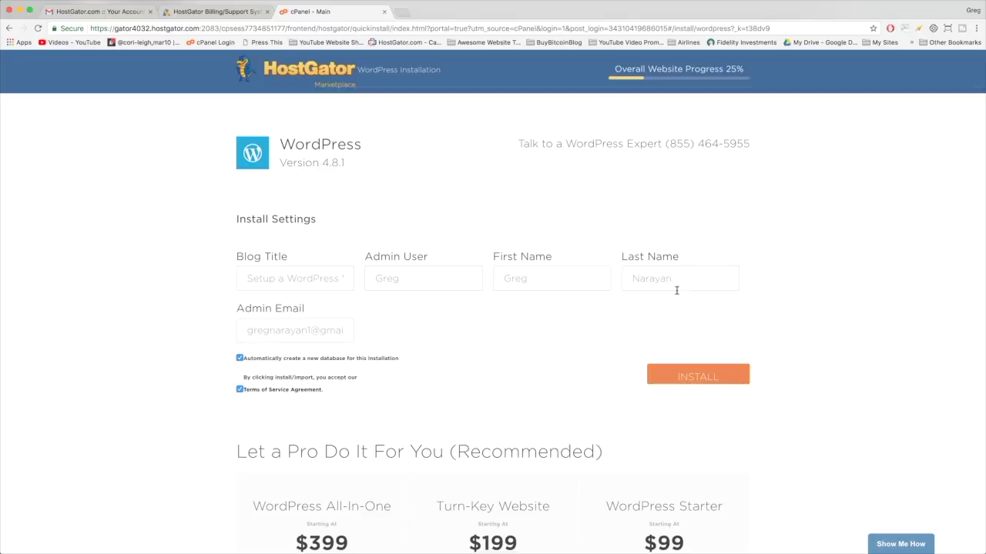
{"action": "left_click", "coordinate": [533, 281]}
{"action": "left_click", "coordinate": [673, 284]}
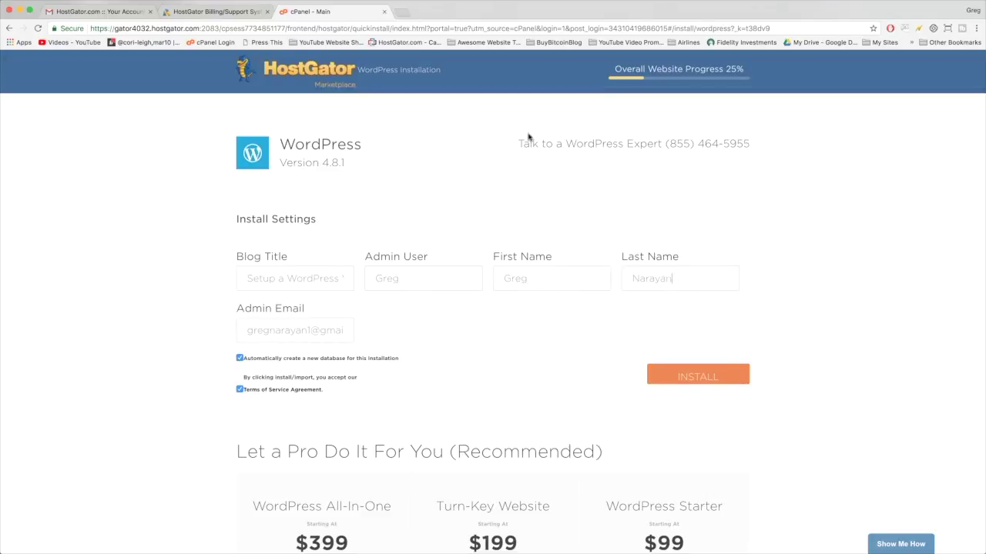
{"action": "left_click", "coordinate": [722, 378]}
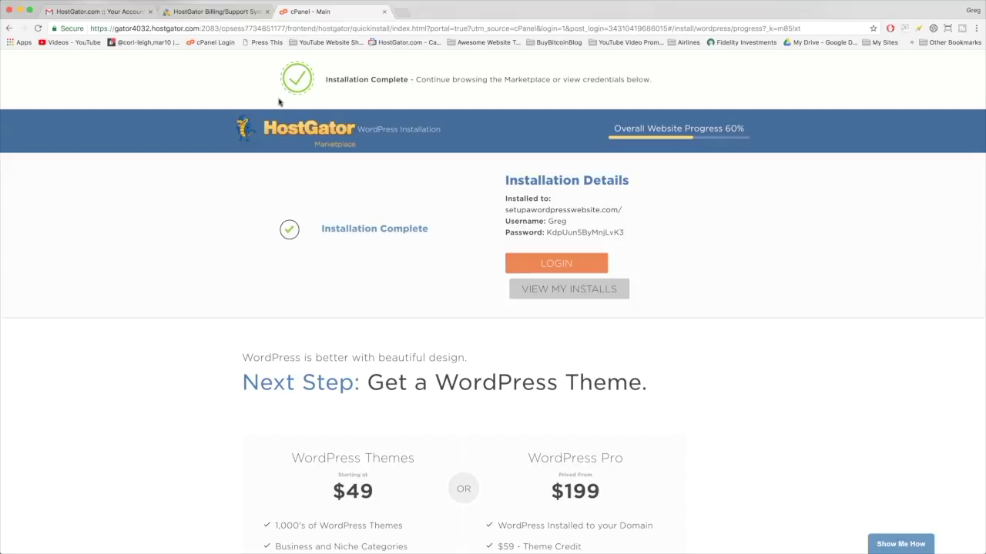
Step: Scroll through the Installation Complete page to review the WordPress install details
{"action": "scroll", "coordinate": [418, 151], "scroll_direction": "down", "scroll_amount": 1}
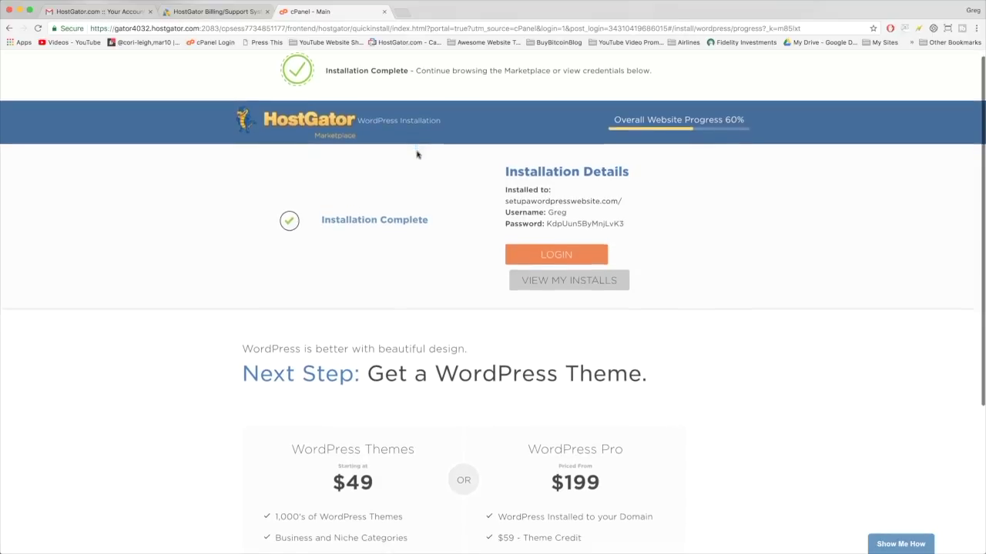
{"action": "scroll", "coordinate": [418, 154], "scroll_direction": "up", "scroll_amount": 1}
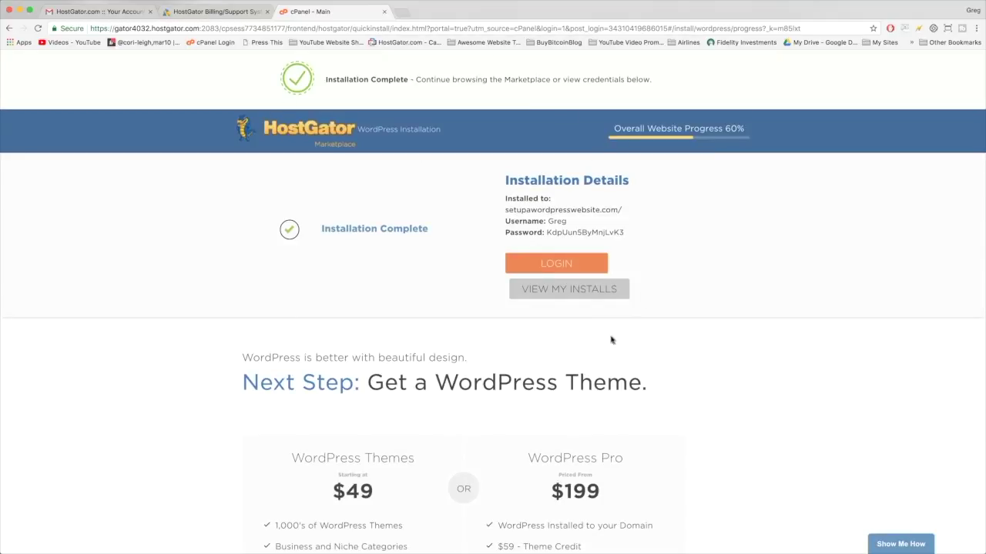
{"action": "scroll", "coordinate": [393, 165], "scroll_direction": "down", "scroll_amount": 3}
{"action": "scroll", "coordinate": [770, 353], "scroll_direction": "up", "scroll_amount": 3}
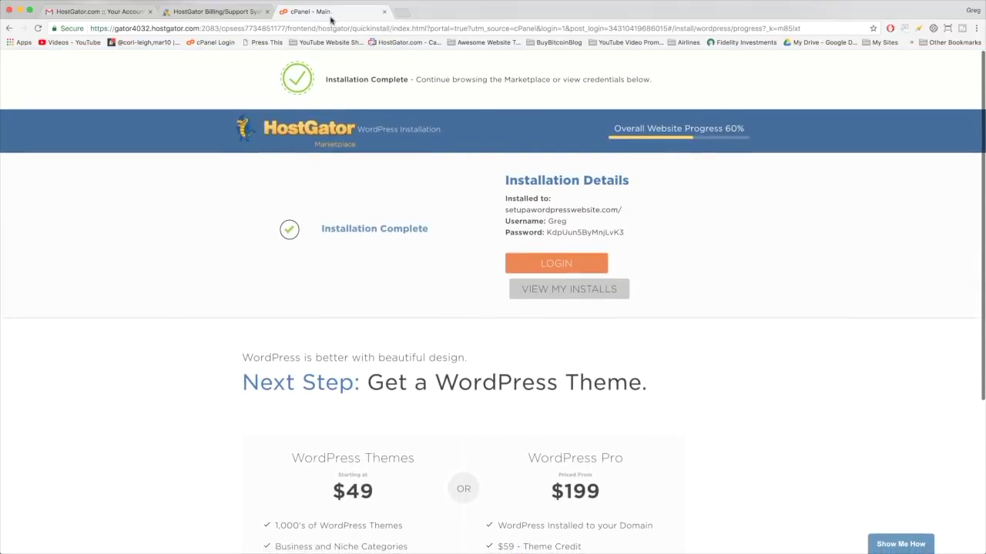
Step: Load setupawordpresswebsite.com/wp-admin in a new browser tab
{"action": "left_click", "coordinate": [403, 16]}
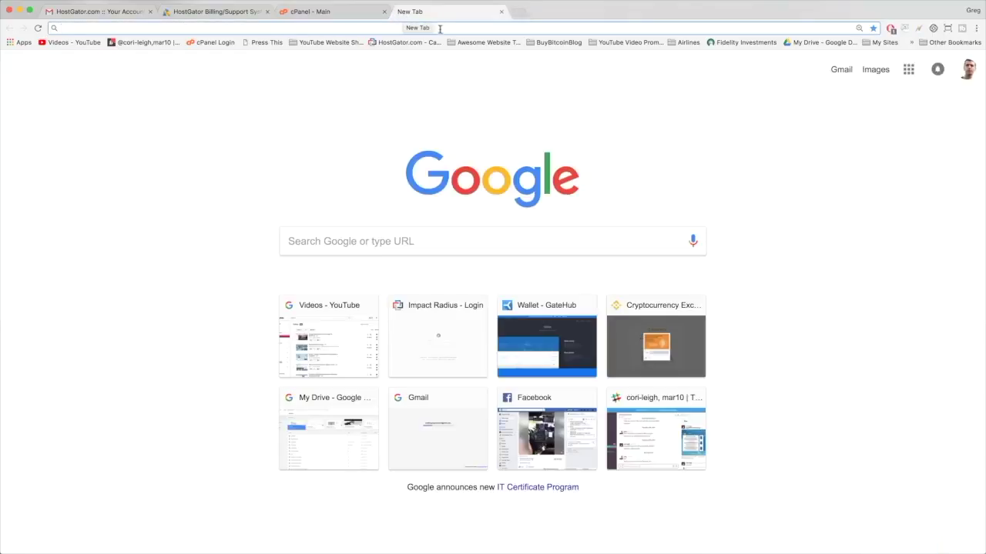
{"action": "type", "text": "setup"}
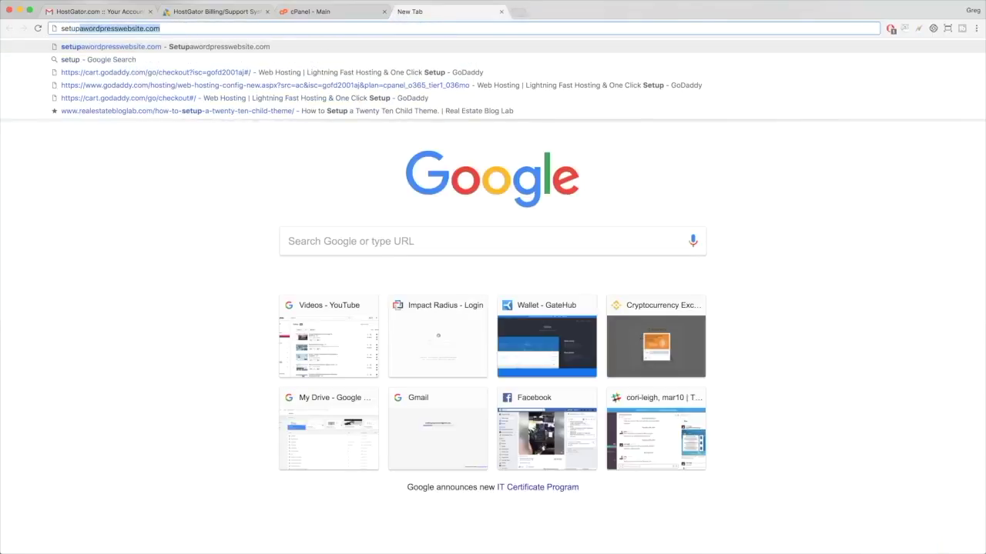
{"action": "type", "text": "awordpress"}
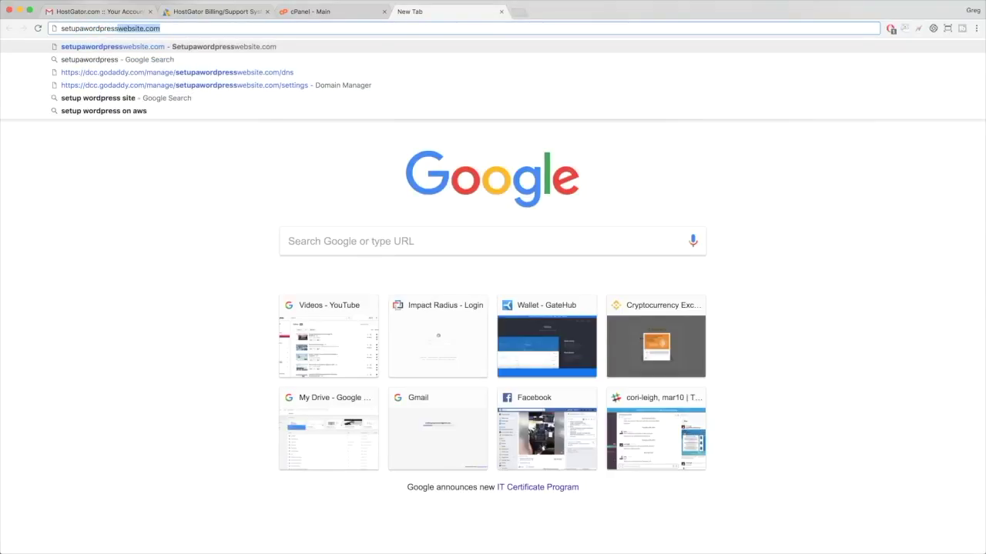
{"action": "type", "text": "website.com"}
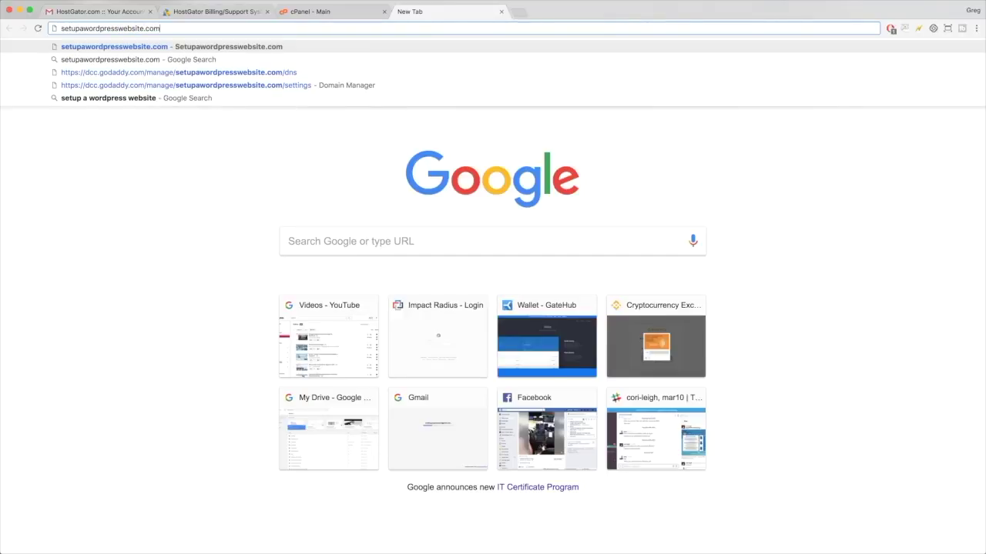
{"action": "type", "text": "/"}
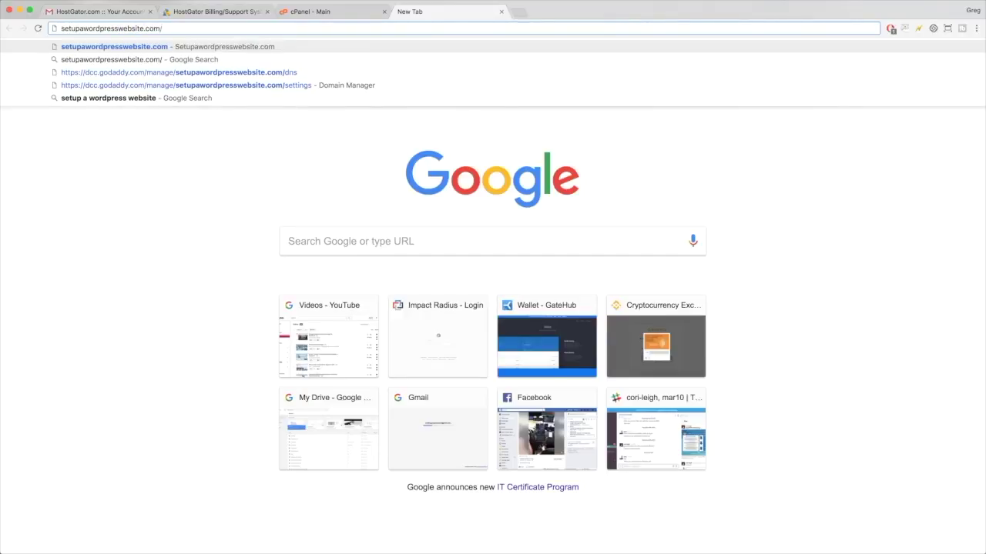
{"action": "type", "text": "wp-admin"}
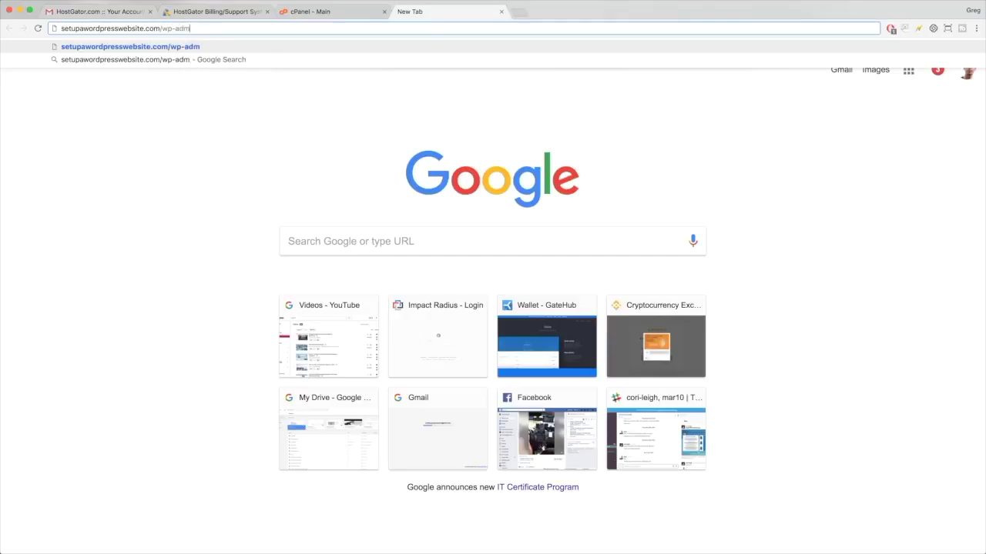
{"action": "double_click", "coordinate": [176, 28]}
{"action": "left_click", "coordinate": [166, 29]}
{"action": "double_click", "coordinate": [184, 29]}
{"action": "key", "text": "Return"}
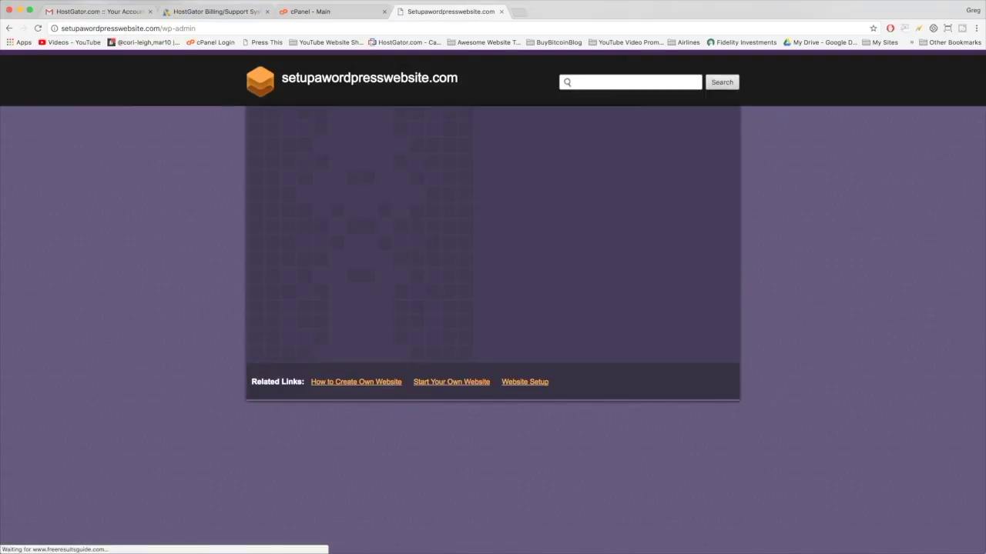
Step: Reload the wp-admin page, then return to the cPanel installation tab
{"action": "left_click", "coordinate": [403, 32]}
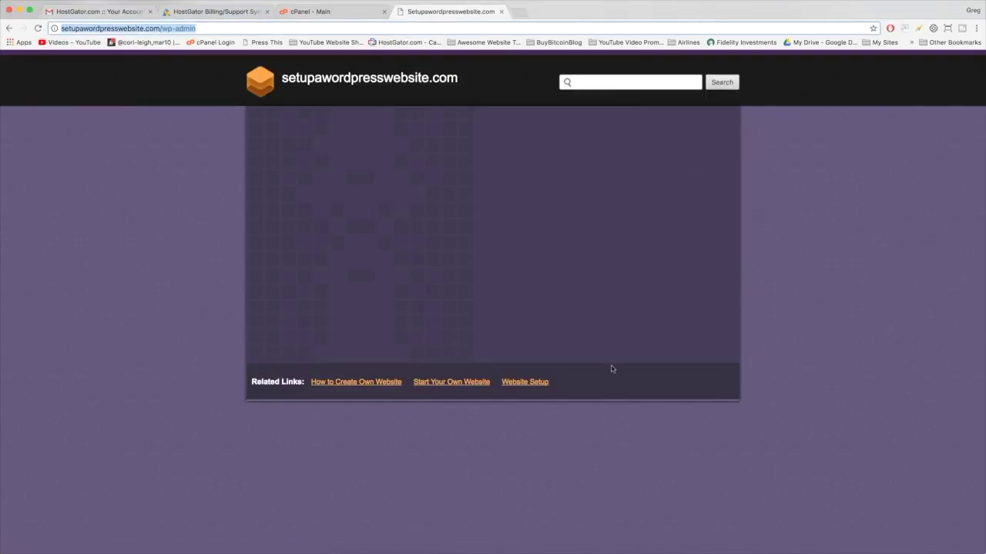
{"action": "triple_click", "coordinate": [283, 26]}
{"action": "key", "text": "Return"}
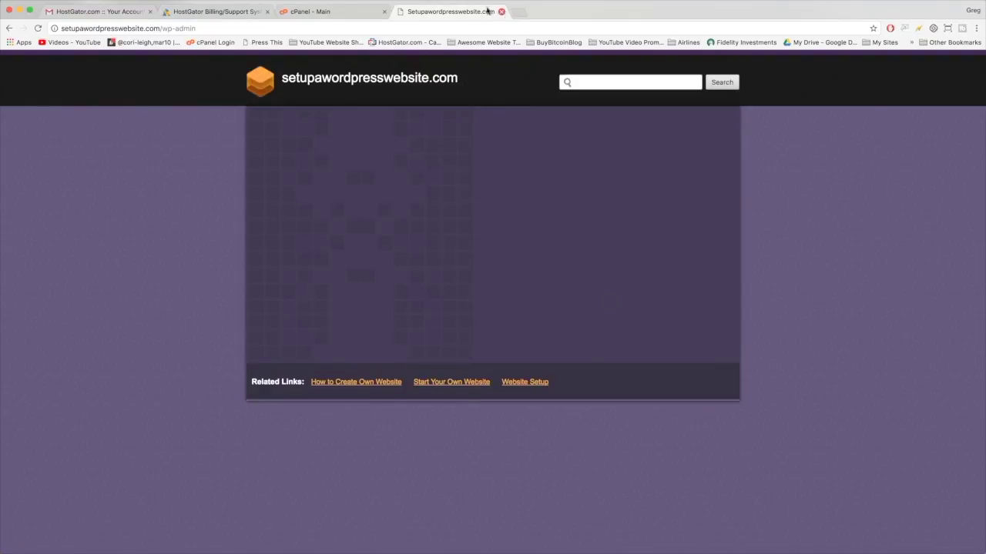
{"action": "left_click", "coordinate": [326, 11]}
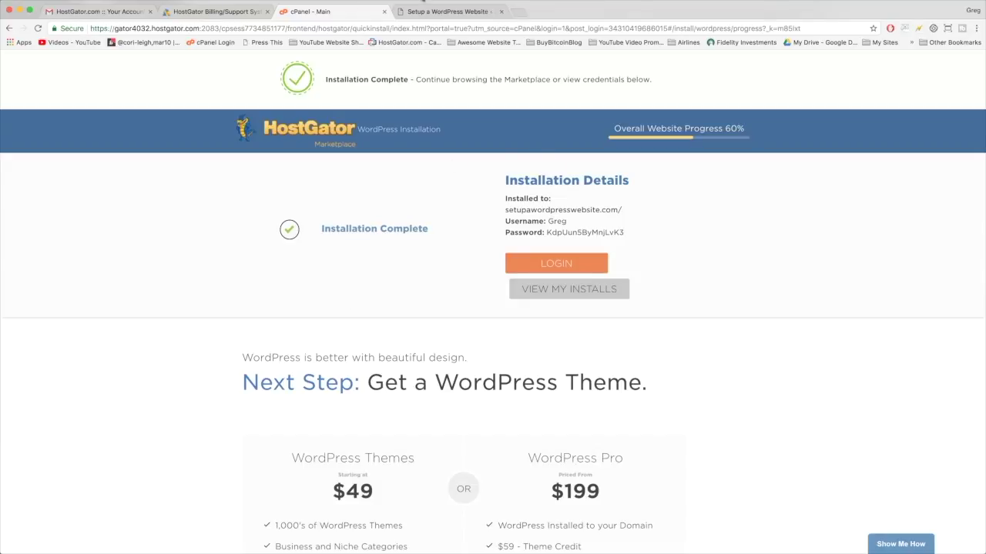
{"action": "left_click", "coordinate": [441, 11]}
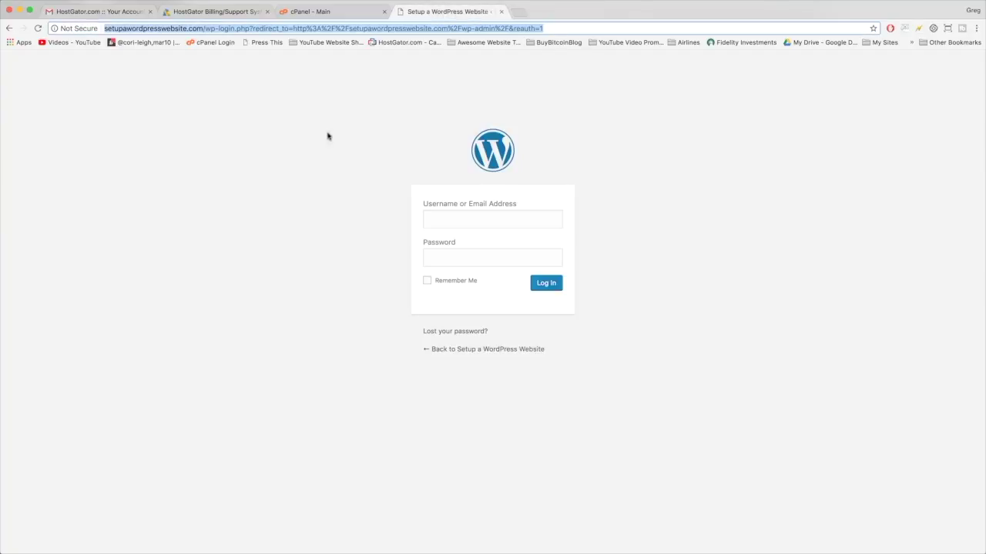
{"action": "left_click", "coordinate": [37, 28]}
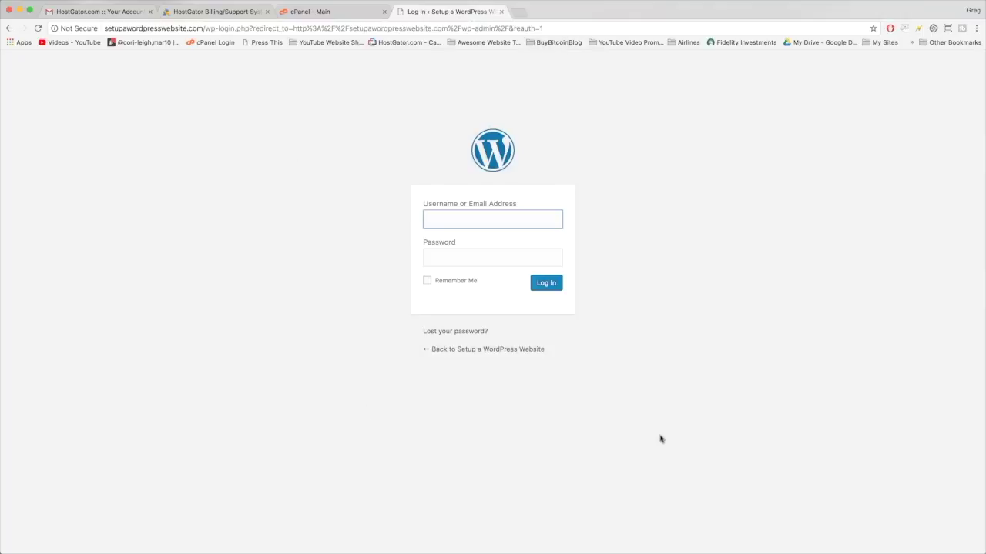
{"action": "left_click", "coordinate": [339, 9]}
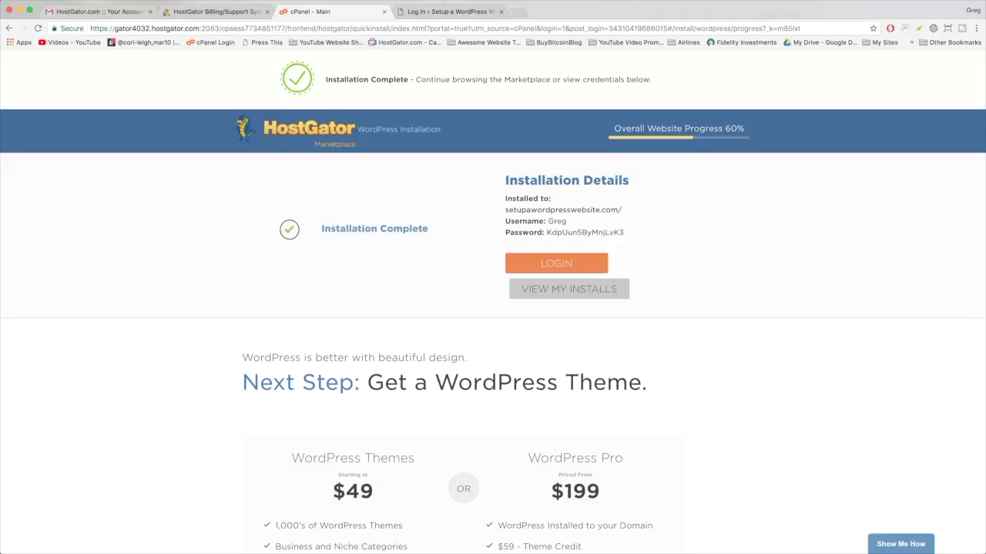
{"action": "left_click", "coordinate": [437, 12]}
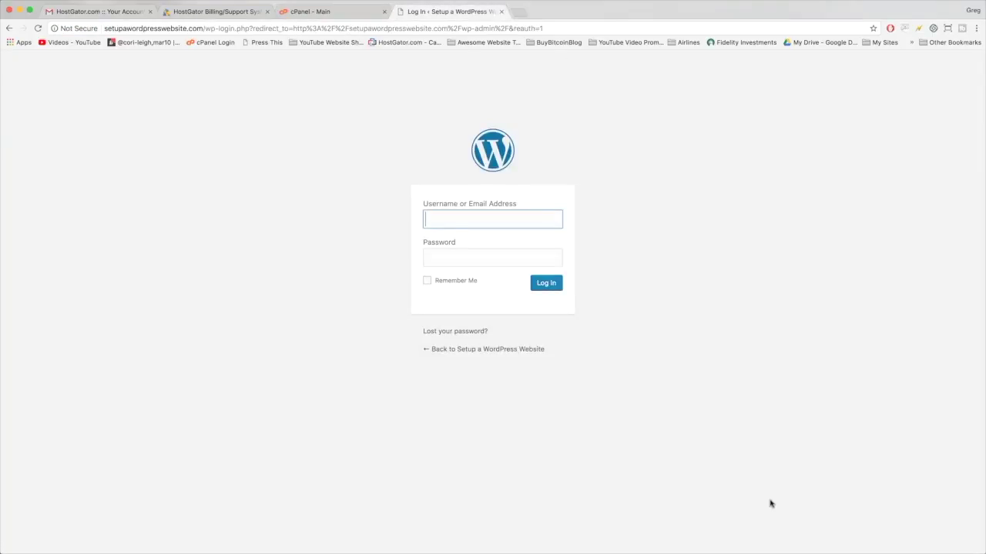
{"action": "left_click", "coordinate": [341, 12]}
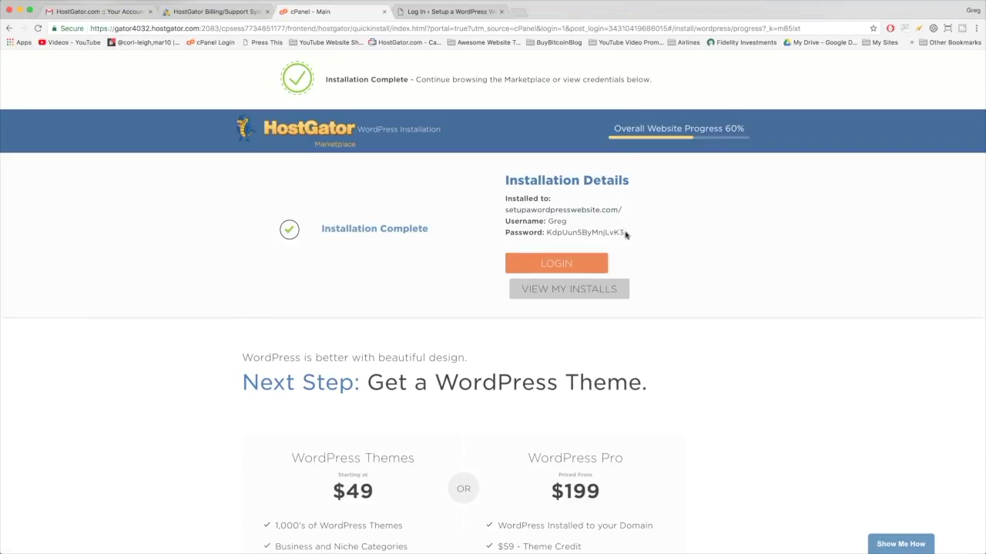
Step: Copy the generated admin password from cPanel and enter the admin username and password on the WordPress login page
{"action": "left_click_drag", "start_coordinate": [629, 234], "coordinate": [545, 232]}
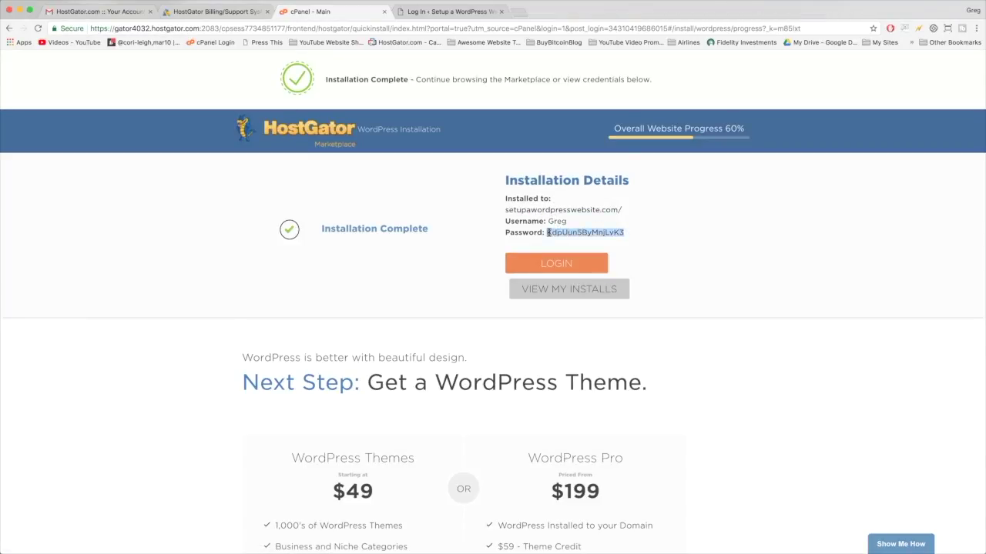
{"action": "right_click", "coordinate": [562, 232]}
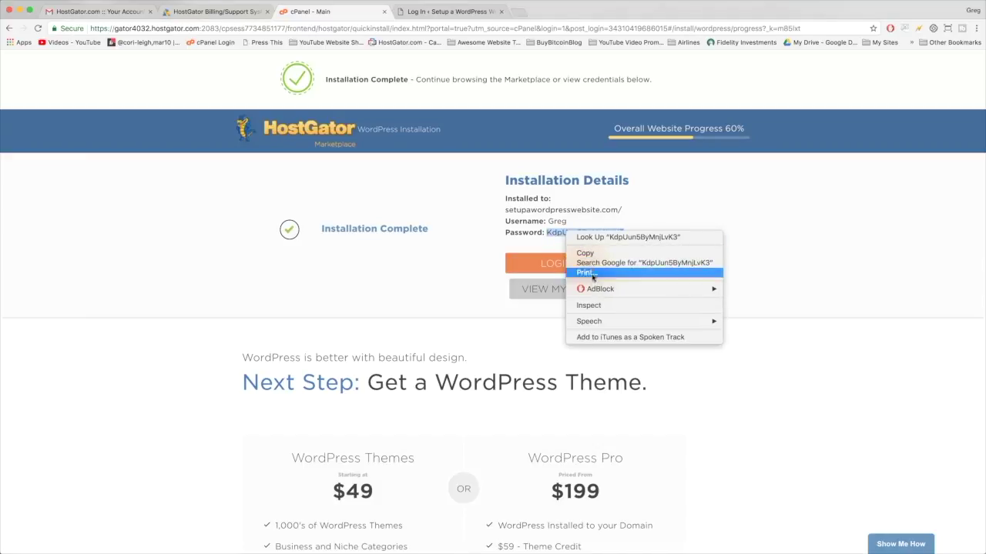
{"action": "left_click", "coordinate": [586, 255]}
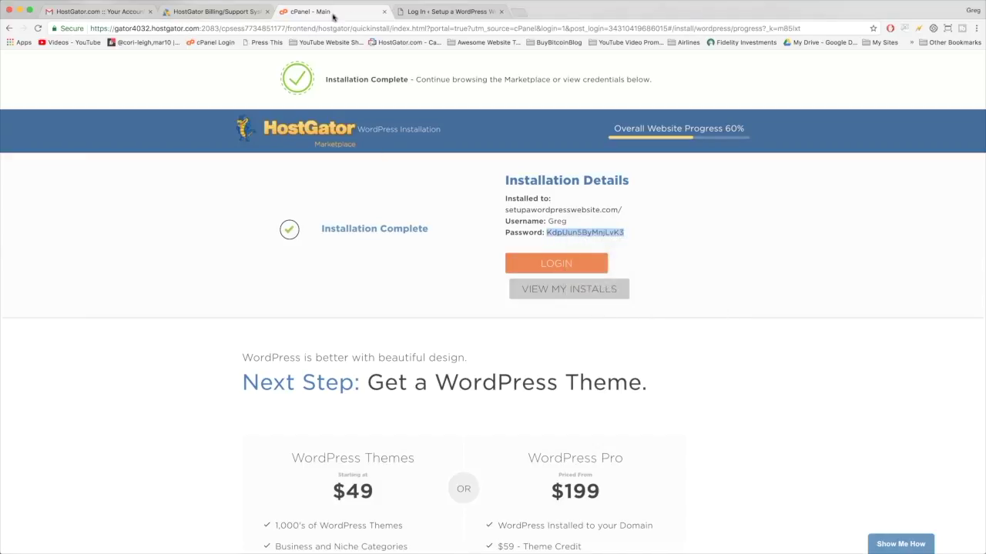
{"action": "left_click", "coordinate": [440, 12]}
{"action": "type", "text": "Greg"}
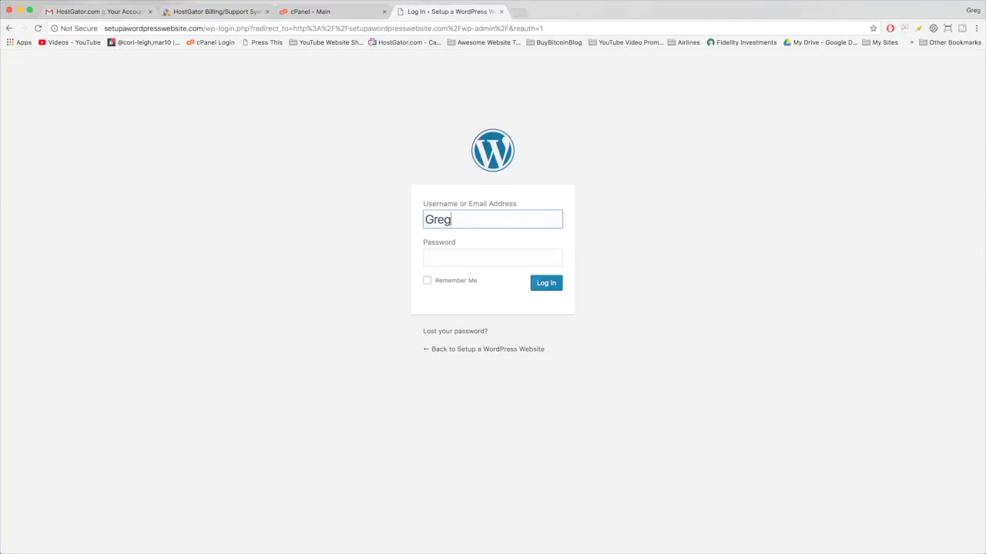
{"action": "key", "text": "Tab"}
{"action": "key", "text": "super+v"}
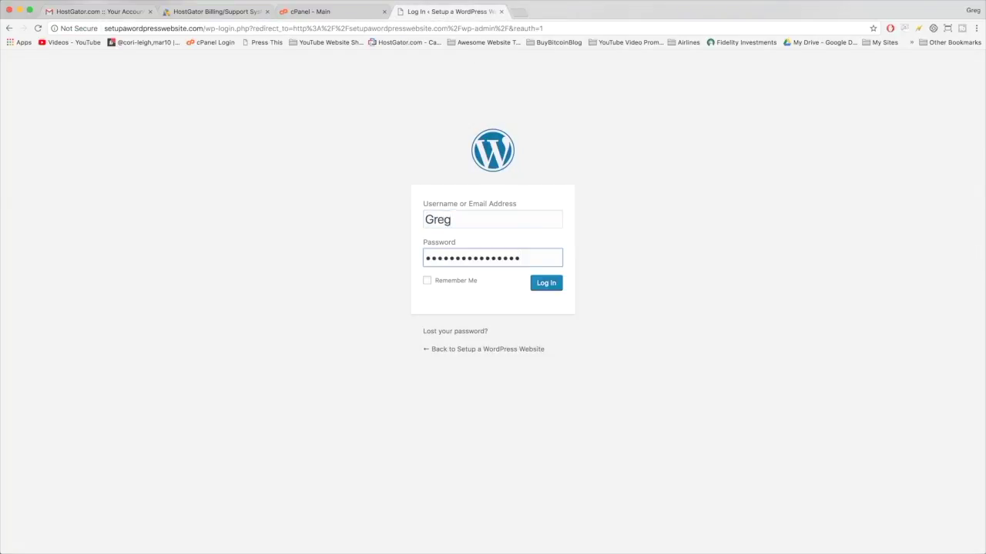
Step: Tick Remember Me, bookmark the login page to the Bookmarks Bar, and log in
{"action": "left_click", "coordinate": [428, 282]}
{"action": "left_click", "coordinate": [873, 28]}
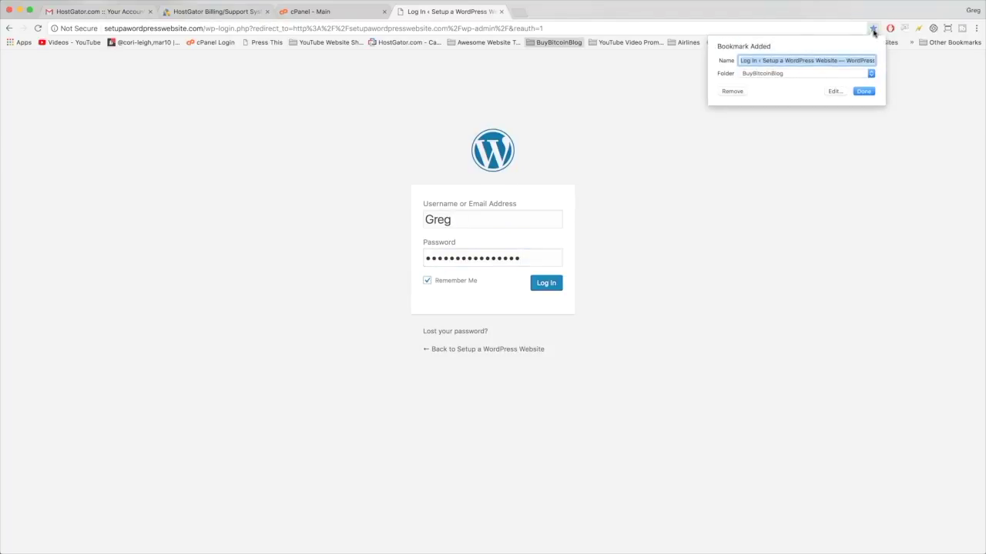
{"action": "left_click", "coordinate": [850, 79]}
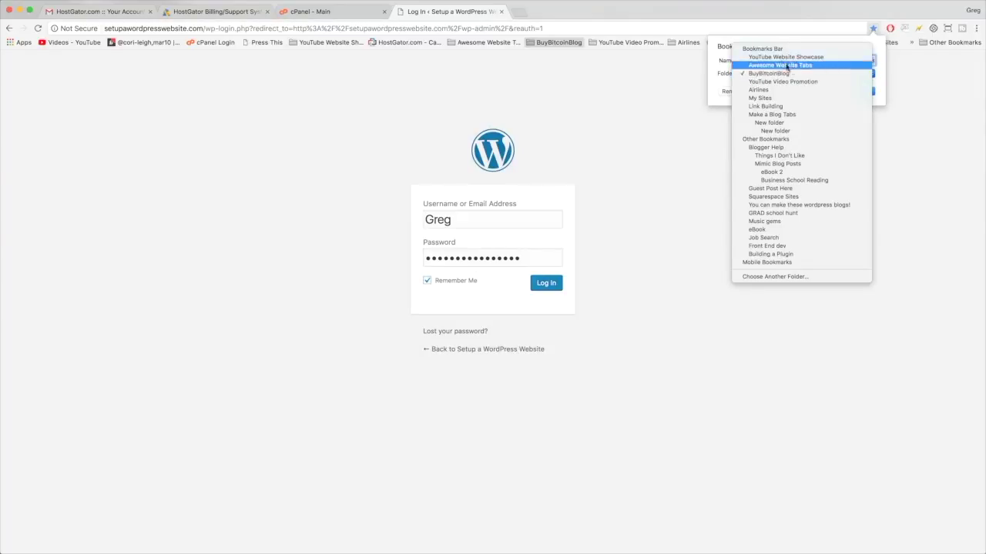
{"action": "left_click", "coordinate": [767, 49]}
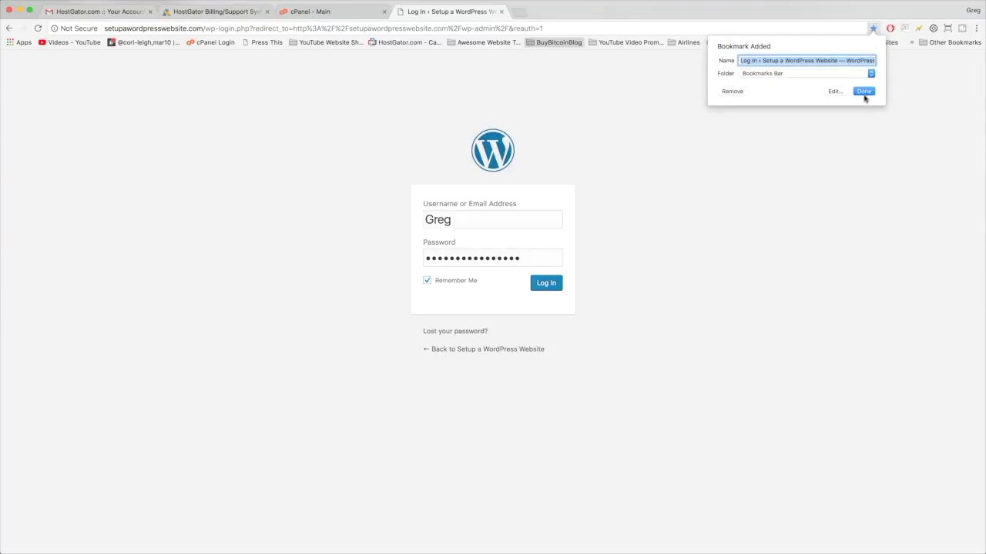
{"action": "left_click", "coordinate": [863, 92]}
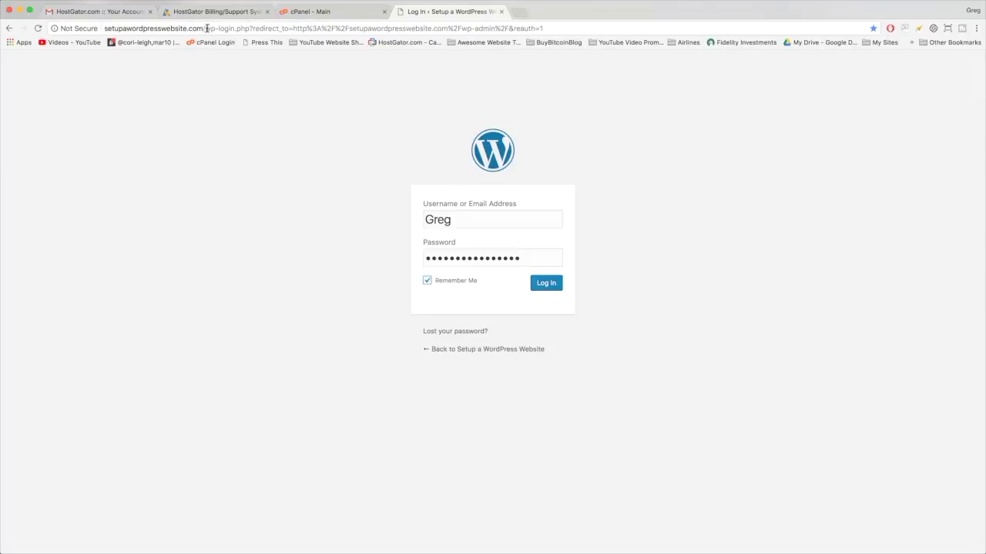
{"action": "left_click", "coordinate": [546, 284]}
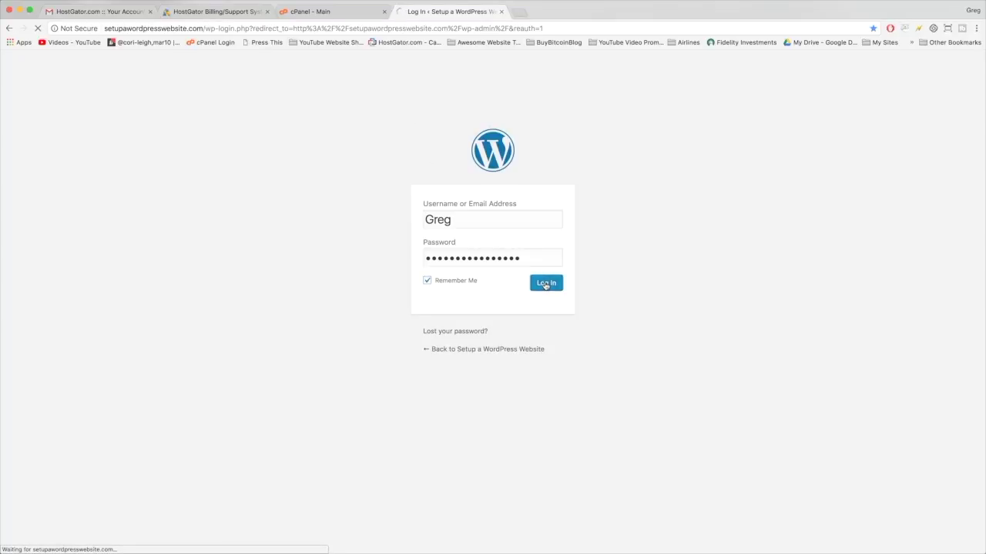